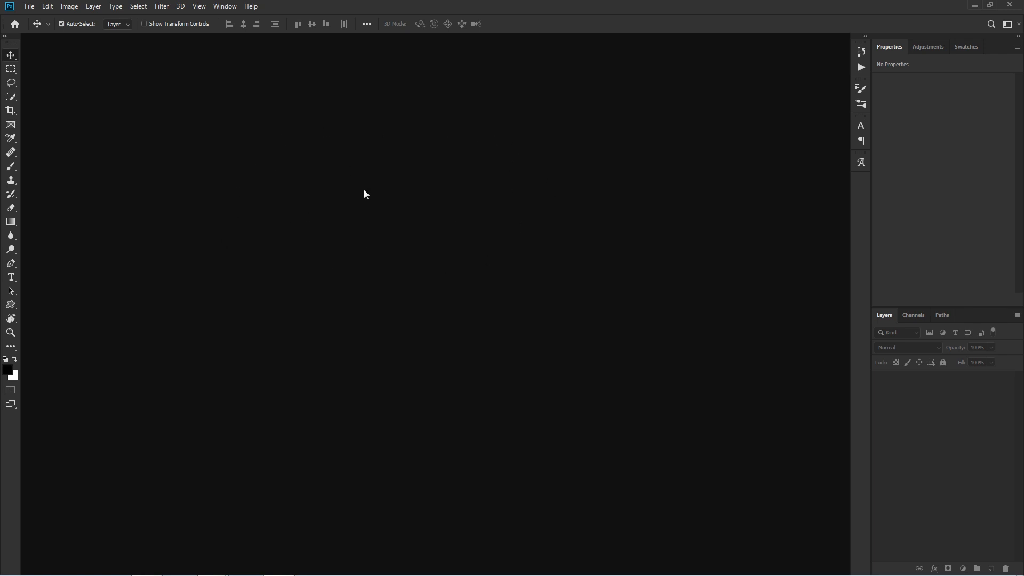
Open the photo 17 from the Manipulation 3 folder, browsing with extra large icons, and fit it to the view
key("ctrl+o")
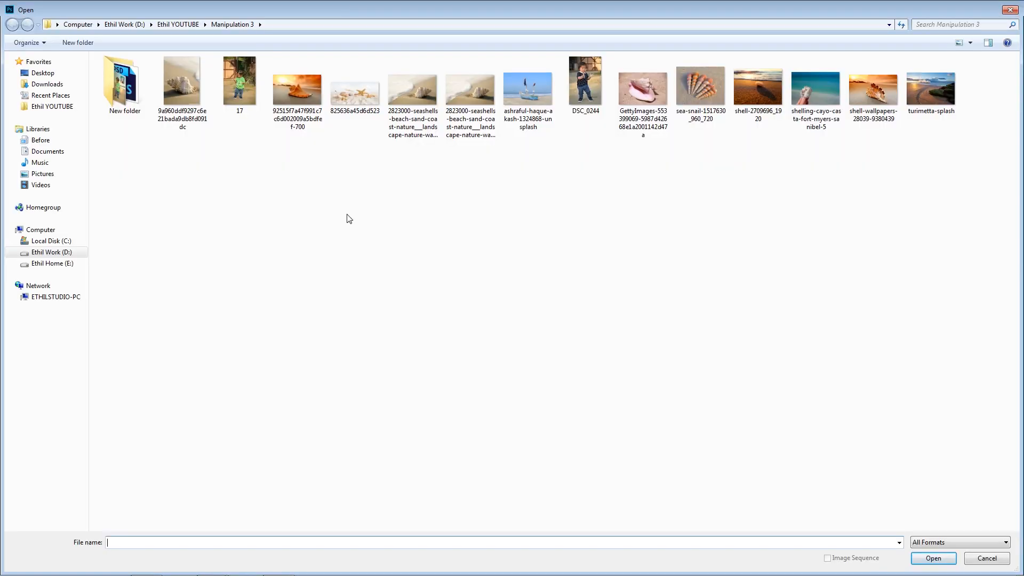
left_click(970, 43)
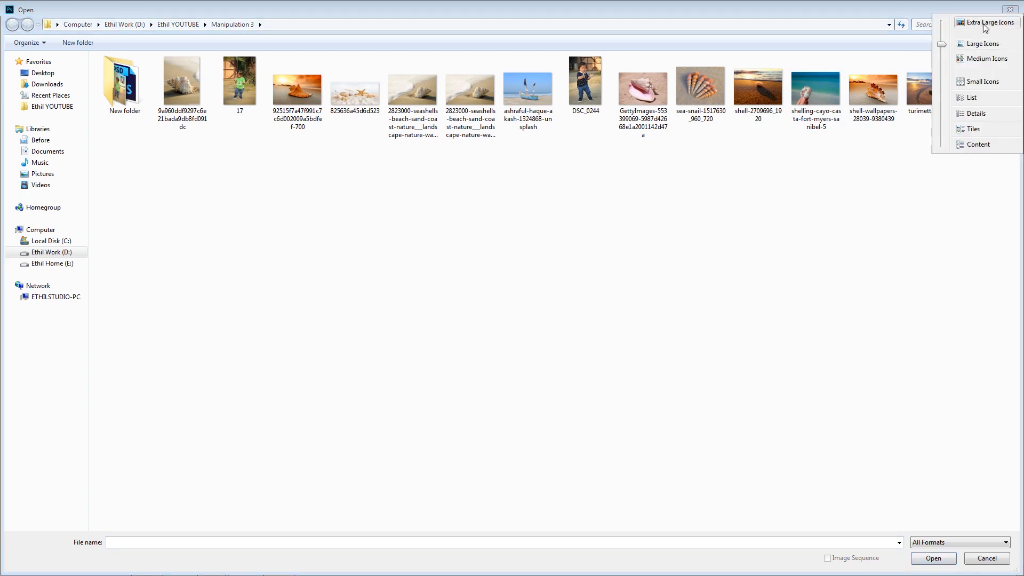
left_click(983, 24)
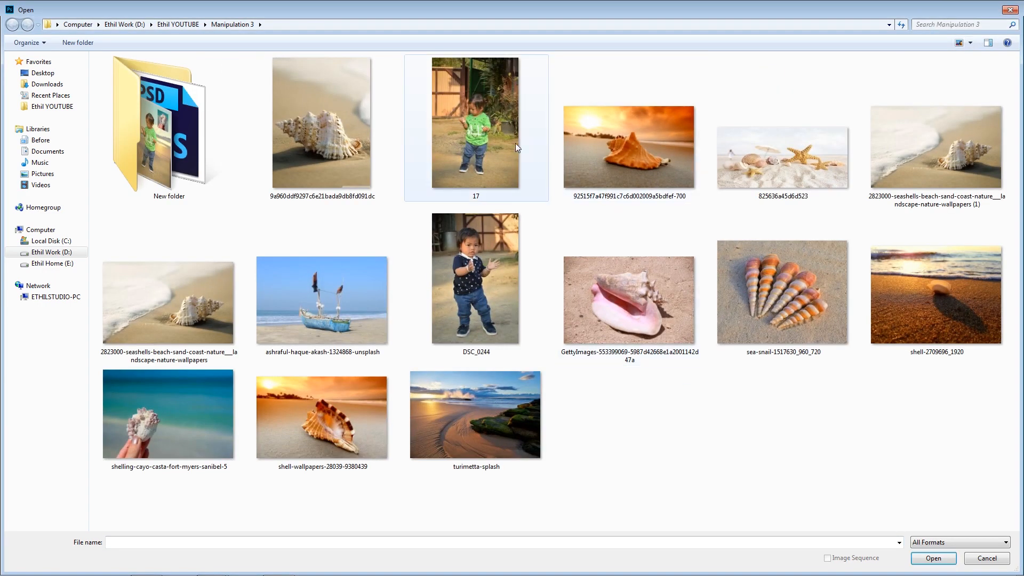
left_click(476, 116)
double_click(475, 117)
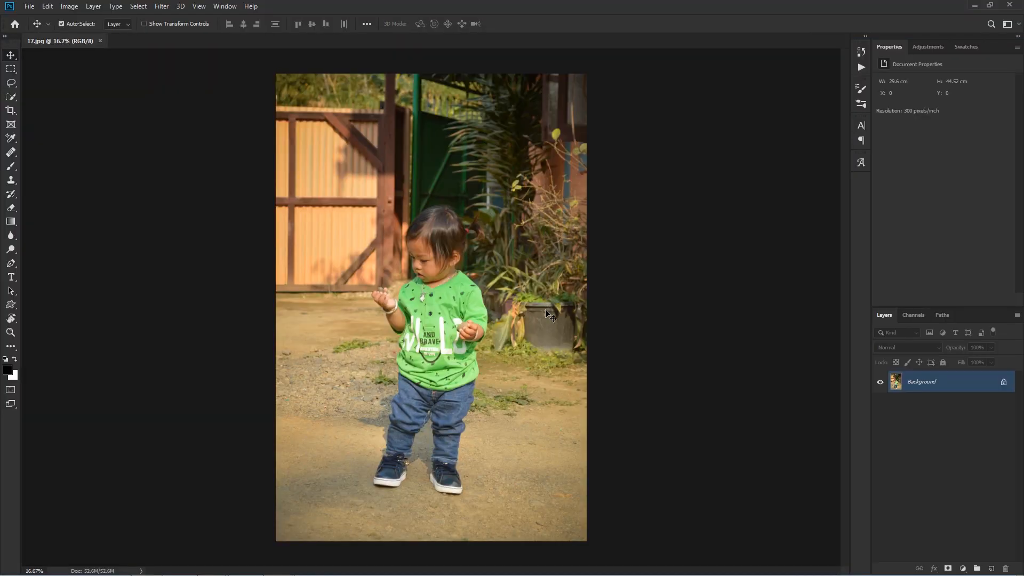
key("ctrl+0")
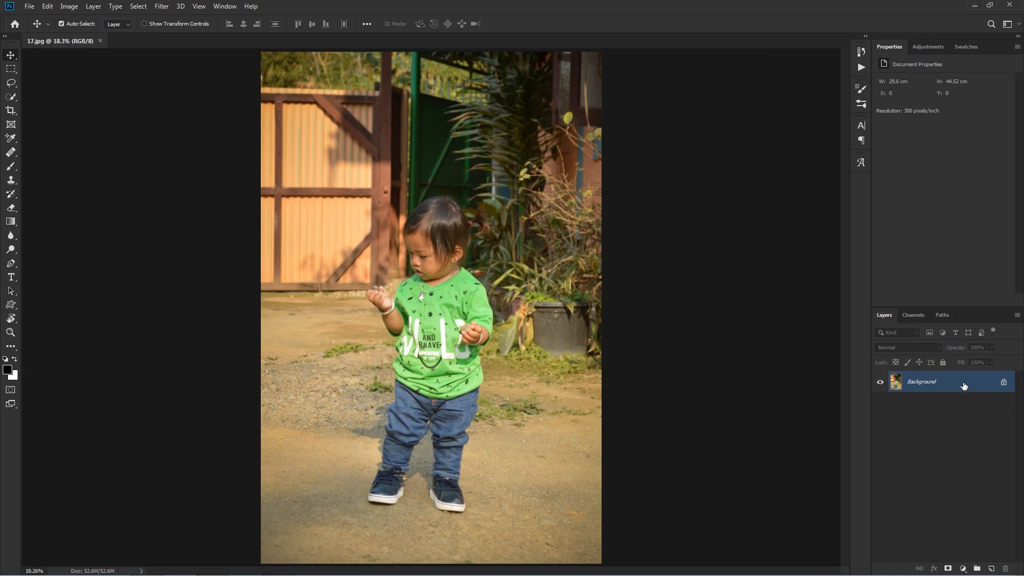
Duplicate the Background layer and rename the copy Kid
left_click_drag(964, 386, 991, 569)
double_click(931, 382)
type("Kid")
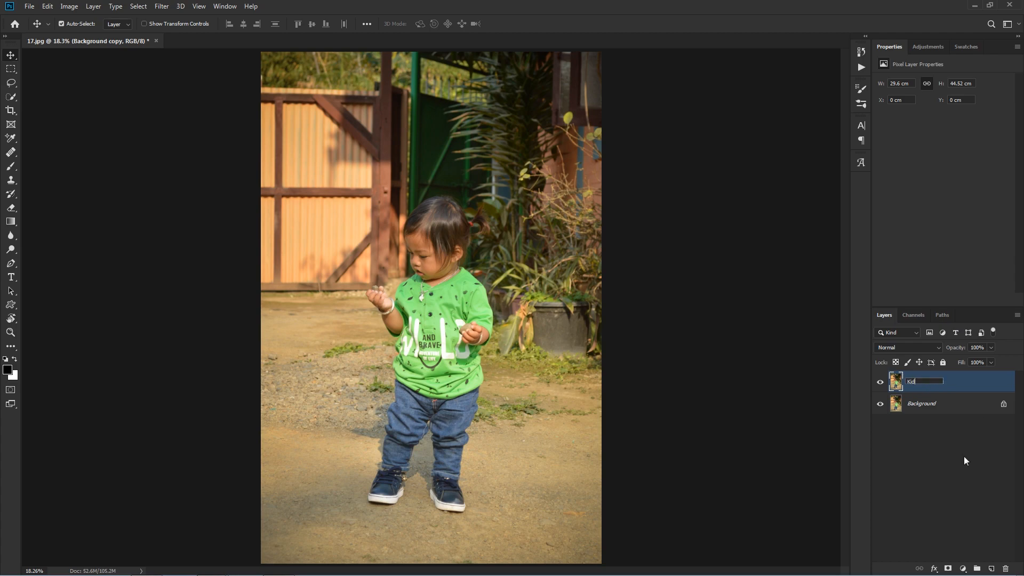
left_click(965, 456)
Start a Polygonal Lasso outline at the child's left-hand shoe in the photo and trace up the outer trouser leg
scroll(379, 491, "up", 3)
left_click(10, 83)
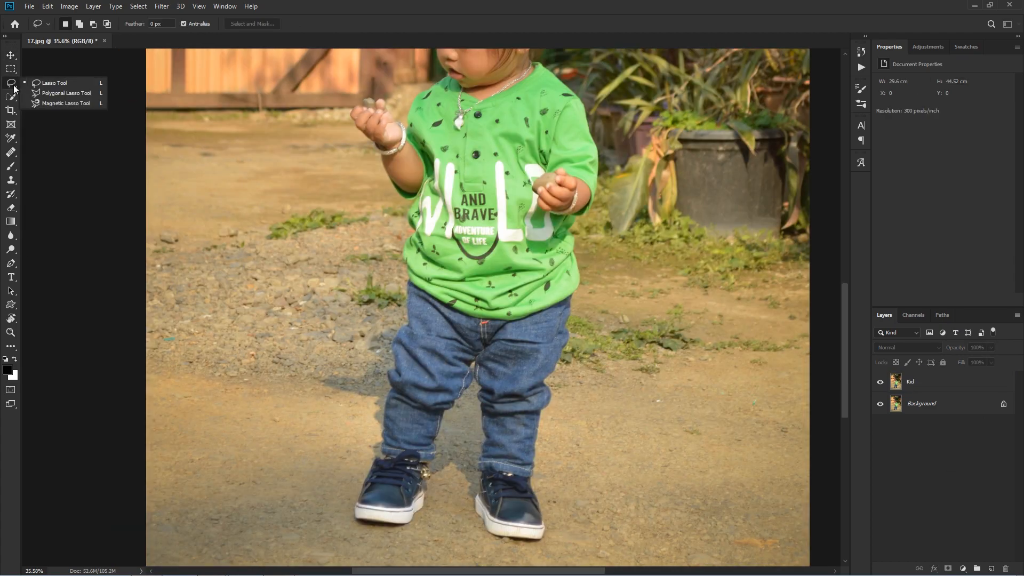
left_click(84, 94)
scroll(373, 489, "up", 3)
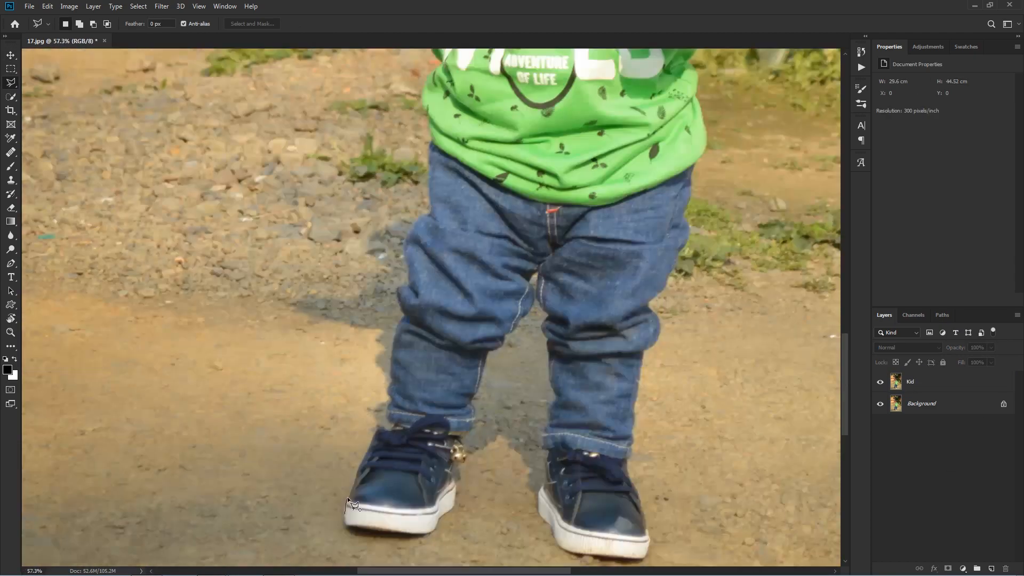
scroll(348, 497, "up", 6)
left_click(400, 317)
left_click(448, 179)
scroll(461, 147, "down", 3)
left_click(408, 338)
left_click(434, 288)
left_click_drag(442, 201, 384, 516)
left_click(388, 380)
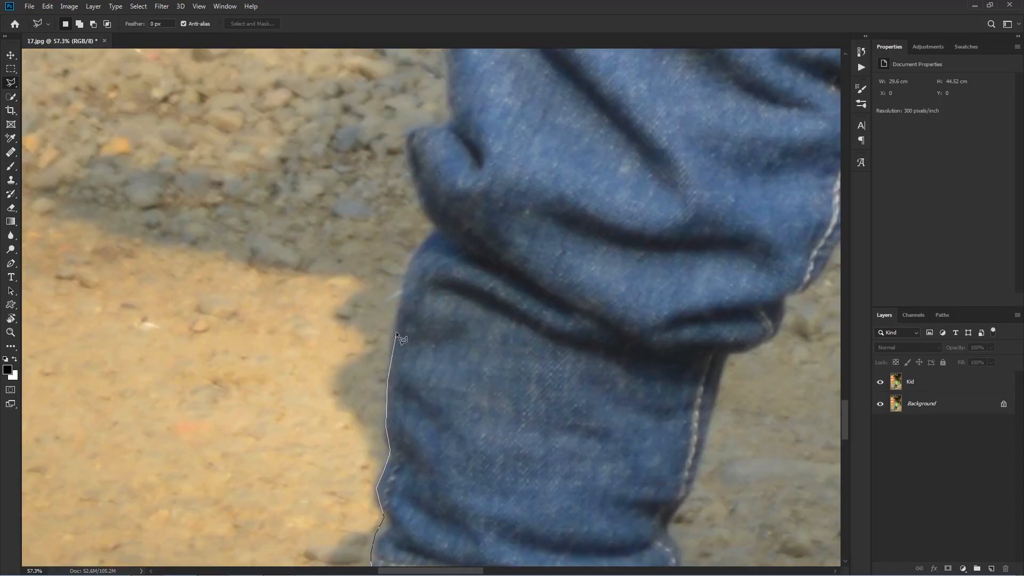
Continue the lasso outline along the outer edge of the jeans past the knee and thigh to the shirt hem
left_click(415, 258)
left_click_drag(437, 229, 395, 469)
left_click(376, 205)
left_click_drag(395, 186, 262, 359)
left_click(332, 176)
left_click_drag(334, 80, 402, 442)
left_click(394, 299)
left_click_drag(383, 191, 325, 437)
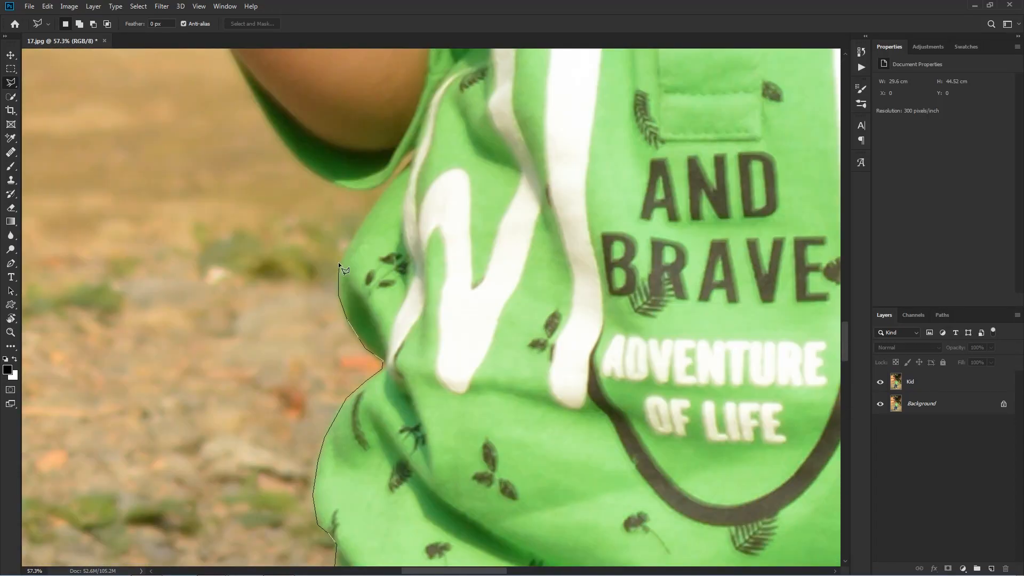
Trace the lasso outline up the shirt's side, under the sleeve and around the raised forearm and hand
left_click(339, 262)
left_click_drag(341, 203, 459, 453)
left_click(387, 280)
left_click(347, 214)
left_click(419, 144)
left_click(492, 177)
left_click(557, 198)
left_click(558, 132)
left_click_drag(661, 184, 335, 107)
left_click(435, 217)
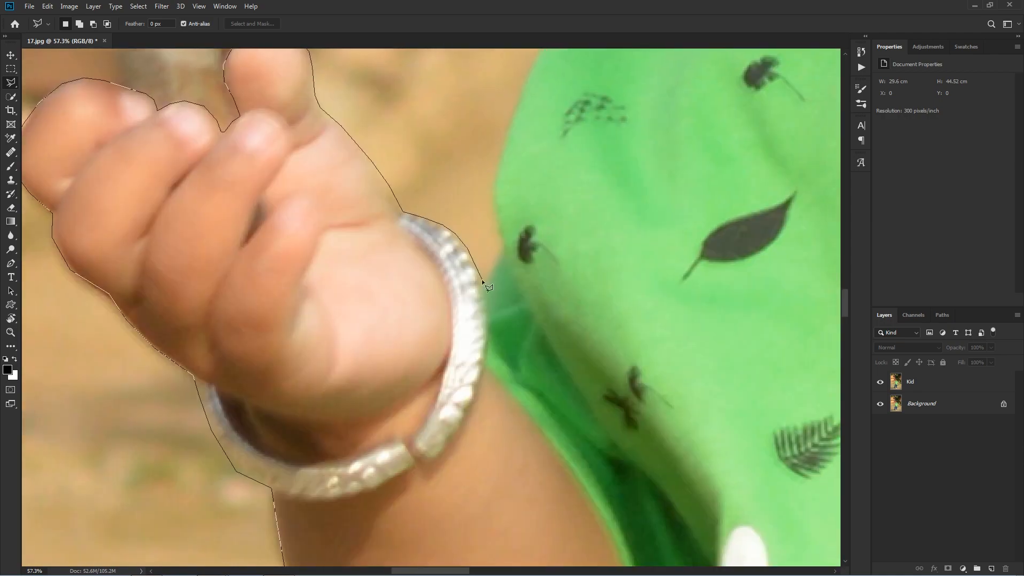
Extend the lasso outline from the raised hand's bracelet up the sleeve and shoulder towards the chin
left_click_drag(500, 213, 427, 464)
left_click(491, 263)
left_click_drag(585, 208, 361, 438)
left_click(469, 354)
left_click_drag(549, 256, 625, 525)
Trace the lasso outline along the child's face profile and up the front of the hair
left_click(596, 329)
left_click(583, 343)
mouse_move(575, 291)
left_mouse_down()
mouse_move(608, 484)
mouse_move(594, 421)
left_mouse_up()
left_click(564, 343)
left_click(569, 401)
left_click(549, 274)
left_click_drag(546, 249, 374, 480)
left_click(355, 324)
left_click(439, 231)
Carry the lasso outline over the back of the head, around the ponytail and down to the neck
left_click_drag(640, 176, 267, 240)
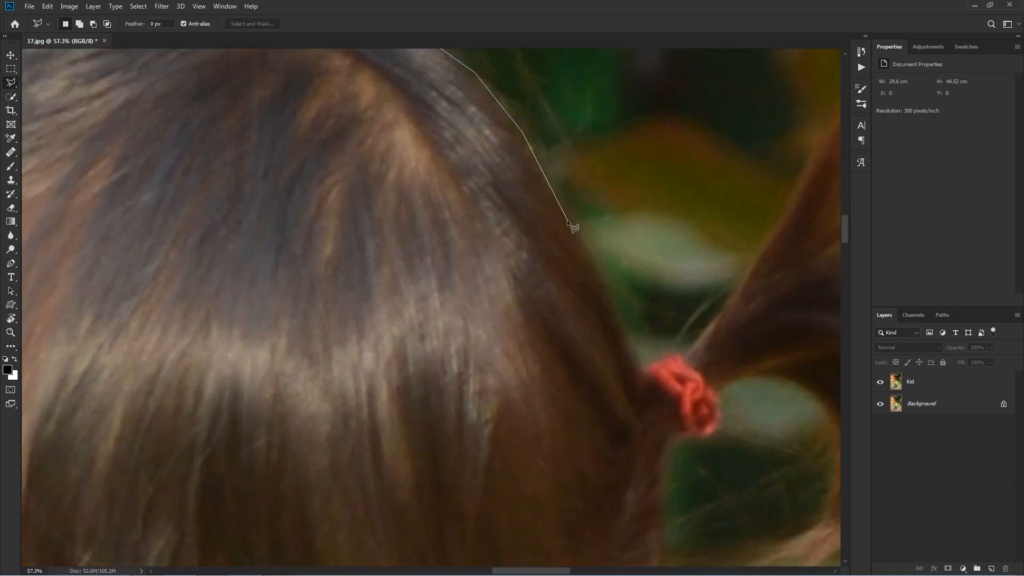
left_click_drag(614, 267, 339, 387)
left_click(611, 178)
left_click_drag(606, 371, 579, 96)
left_click(670, 441)
left_click_drag(405, 426, 411, 138)
left_click(278, 329)
left_click_drag(342, 480, 264, 146)
Trace the lasso outline from the shirt collar along the shoulder and down around the other sleeve
left_click(278, 204)
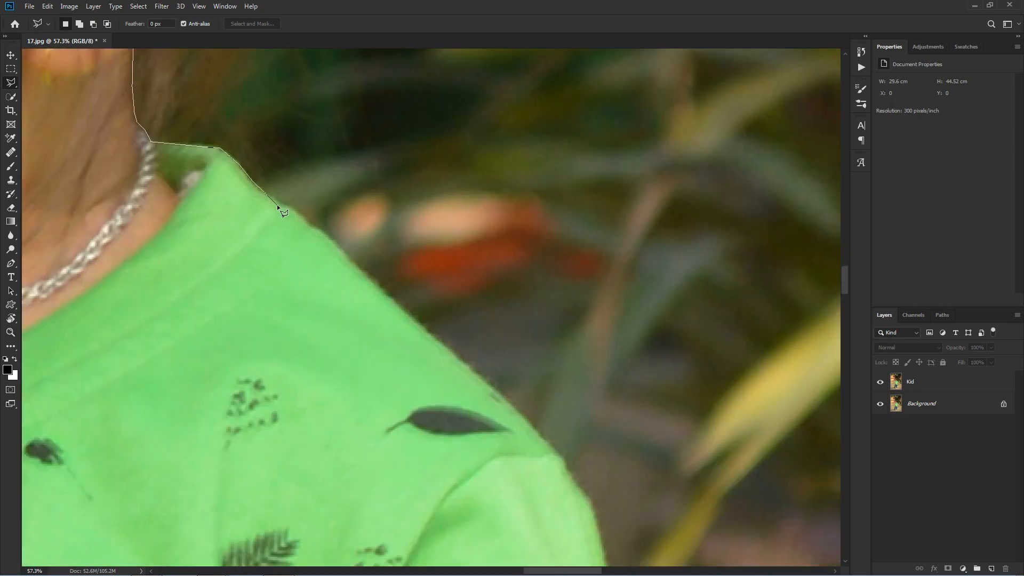
left_click(359, 268)
left_click_drag(513, 454, 451, 287)
left_click_drag(565, 533, 455, 58)
left_click(534, 288)
left_click_drag(528, 458, 550, 187)
left_click(492, 458)
left_click(446, 515)
left_click_drag(446, 515, 457, 240)
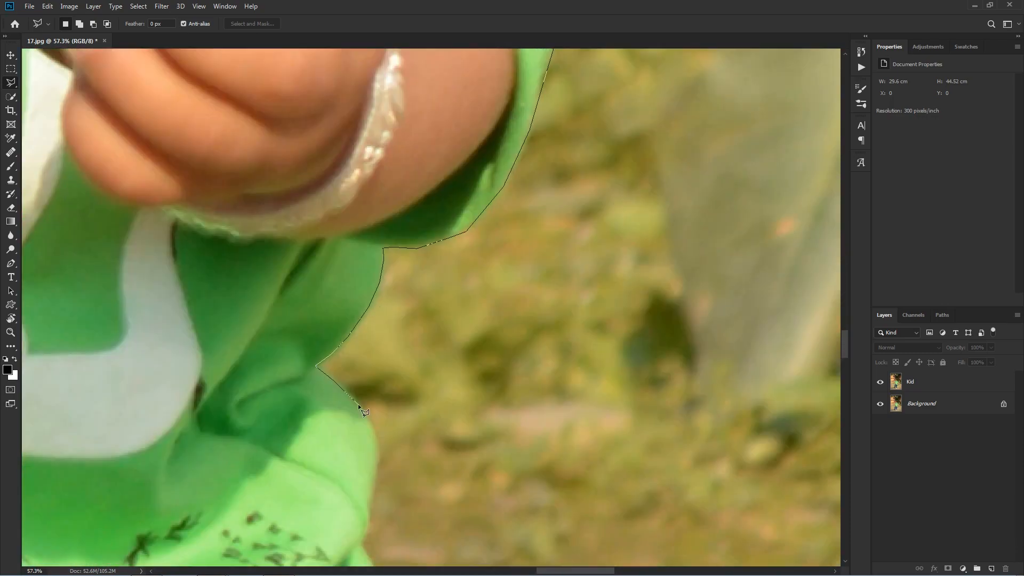
Continue the lasso outline down the shirt's side, past the hem and along the thigh to the knee
left_click_drag(352, 512, 397, 69)
left_click(498, 326)
left_click_drag(475, 497, 470, 80)
left_click(463, 263)
left_click_drag(421, 427, 548, 99)
left_click(410, 281)
left_click_drag(410, 313, 459, 107)
left_click_drag(454, 384, 544, 80)
Trace the lasso outline down the lower trouser leg and around the right-hand shoe to its sole
left_click(515, 235)
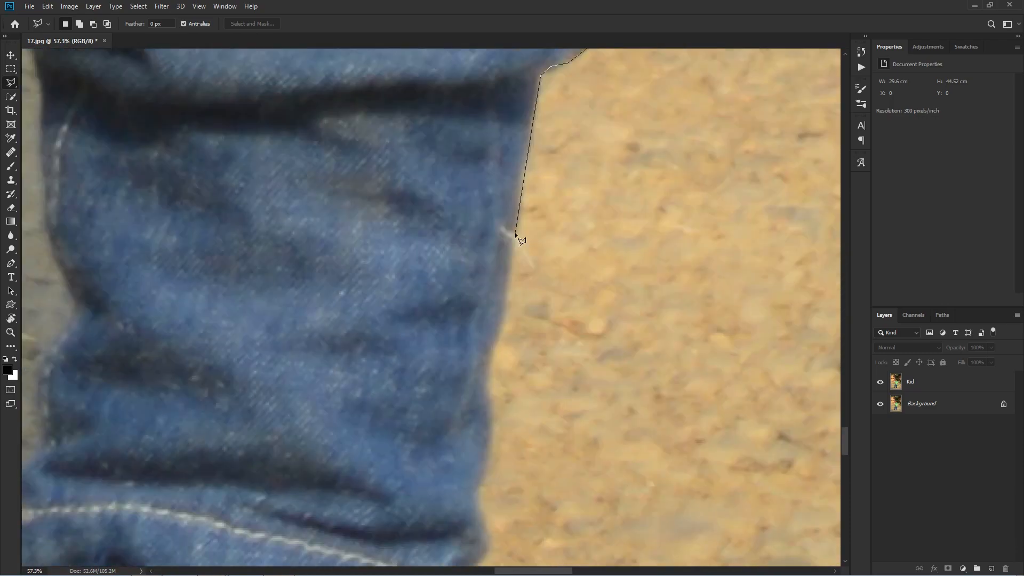
left_click(489, 433)
mouse_move(491, 458)
left_mouse_down()
mouse_move(517, 256)
mouse_move(485, 96)
left_mouse_up()
left_click_drag(555, 373, 569, 212)
left_click(546, 347)
left_click_drag(213, 320, 603, 453)
Trace the lasso outline up the inner side of the right-hand shoe and leg and over to the other inner leg
left_click(471, 283)
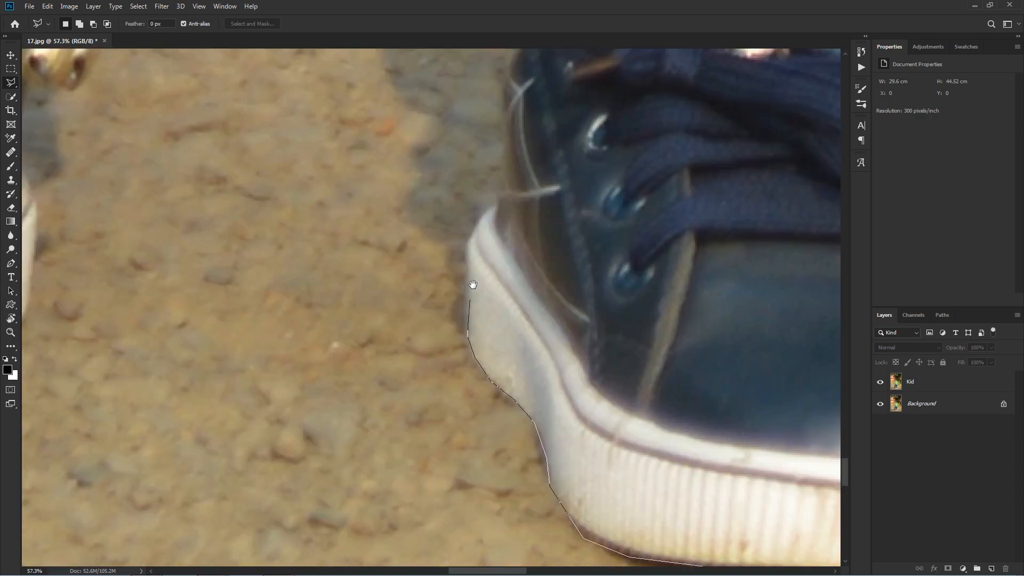
left_click_drag(490, 160, 565, 453)
left_click(599, 142)
left_click_drag(597, 139, 672, 454)
left_click(670, 248)
left_click_drag(644, 140, 646, 299)
left_click(633, 364)
left_click_drag(502, 512, 566, 133)
Trace down the inner trouser cuff and around the first shoe, closing the lasso selection at its starting point
left_click(505, 267)
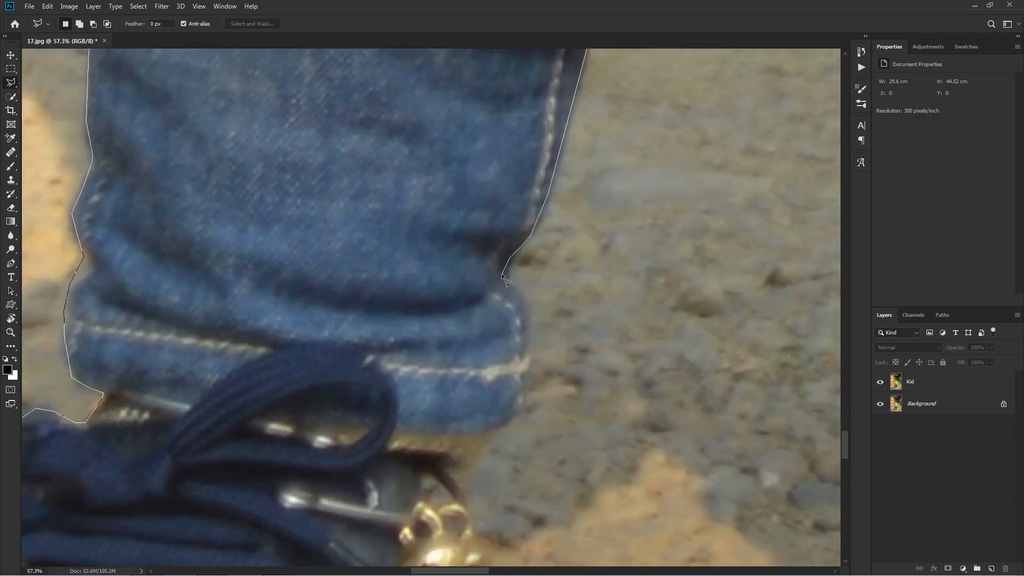
left_click_drag(496, 406, 560, 235)
left_click(521, 423)
left_click_drag(512, 453, 533, 134)
left_click(539, 210)
left_click_drag(160, 309, 747, 387)
left_click(557, 357)
left_click(555, 301)
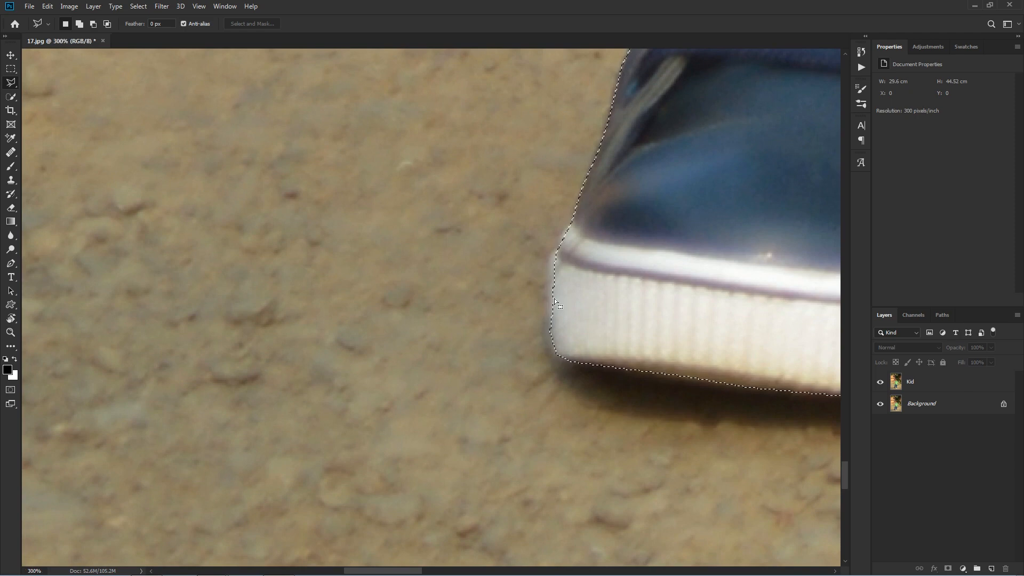
Open Select and Mask for the child's selection and preview it with the On White view
key("ctrl+0")
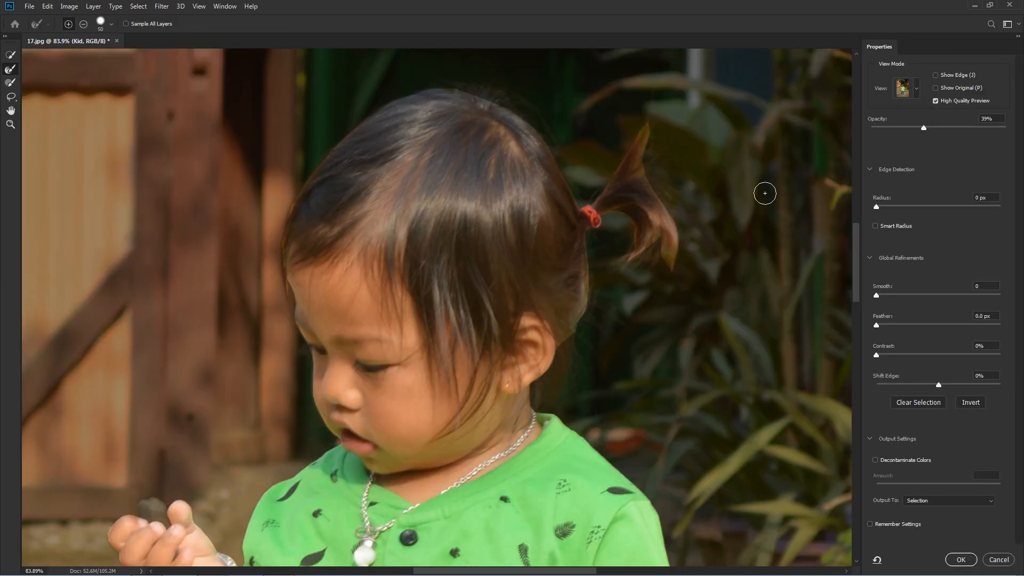
left_click_drag(759, 190, 718, 151)
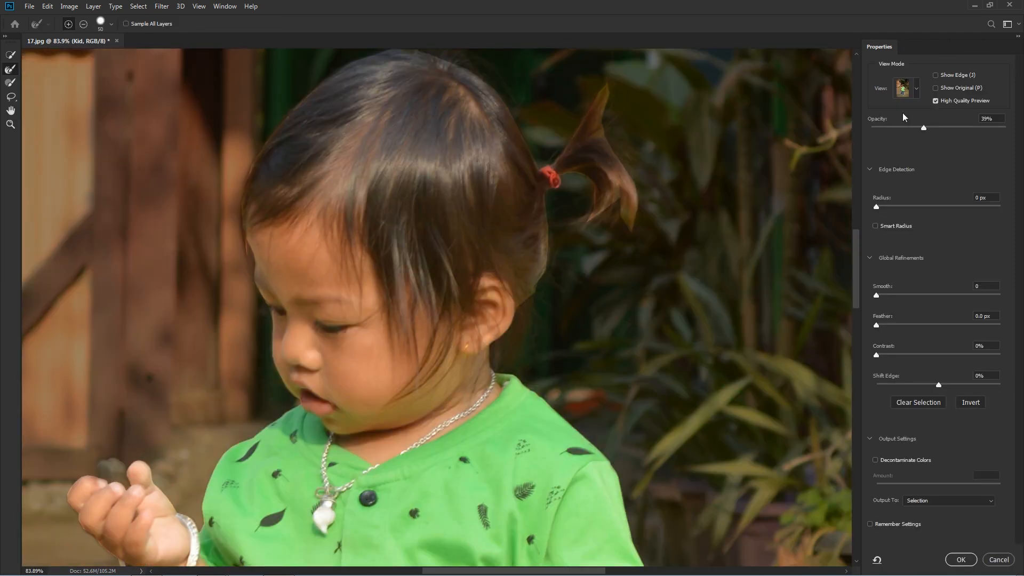
left_click(917, 89)
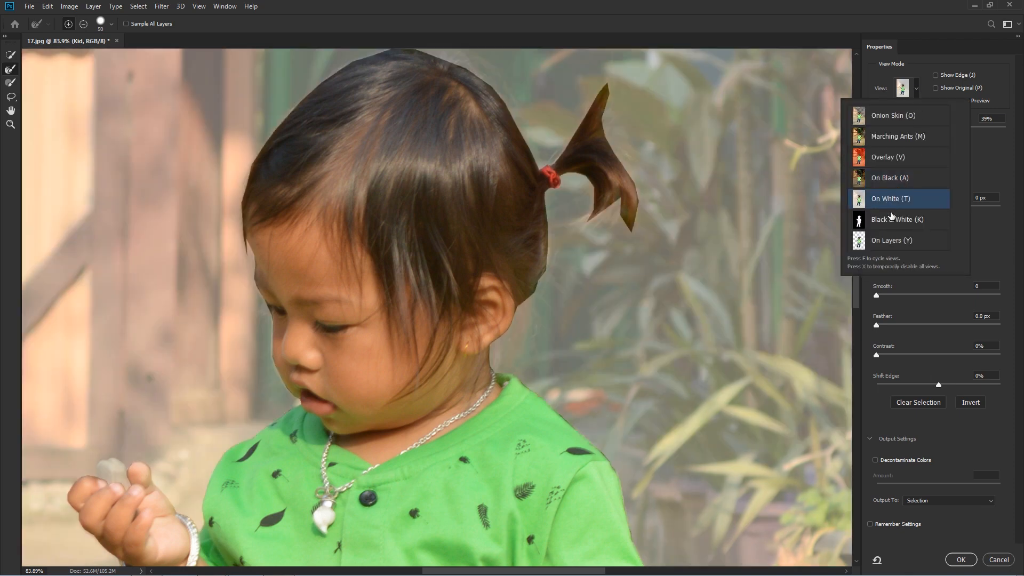
left_click(891, 214)
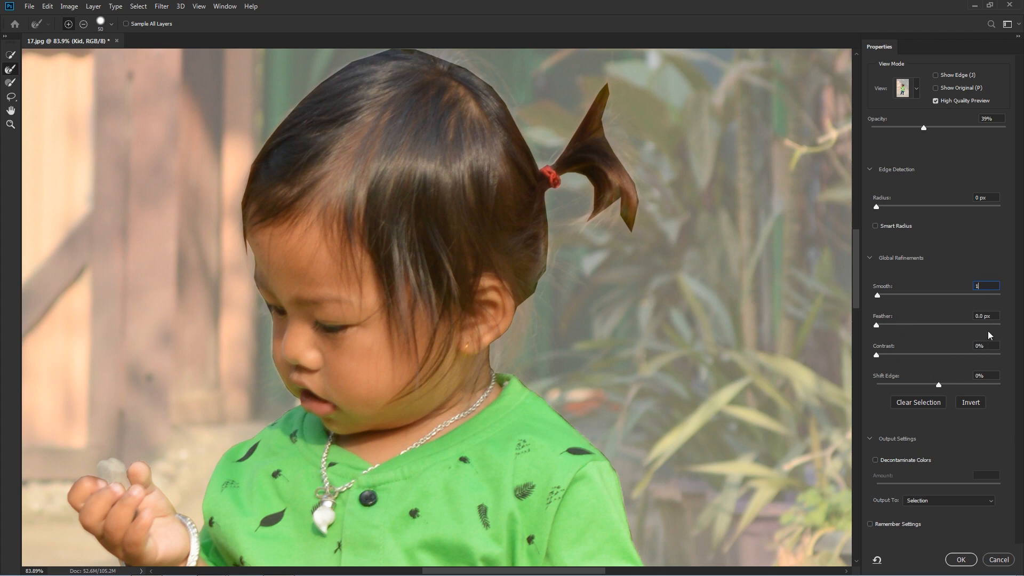
Set the selection's feather to 1 px and contrast to 1%
left_click(984, 316)
type("1")
left_click(990, 347)
type("1")
Refine the selection edge around the ponytail and along the crown and front of the hair with the Refine Edge Brush
mouse_move(555, 151)
left_mouse_down()
mouse_move(603, 87)
mouse_move(644, 218)
mouse_move(609, 210)
mouse_move(581, 232)
mouse_move(626, 240)
left_mouse_up()
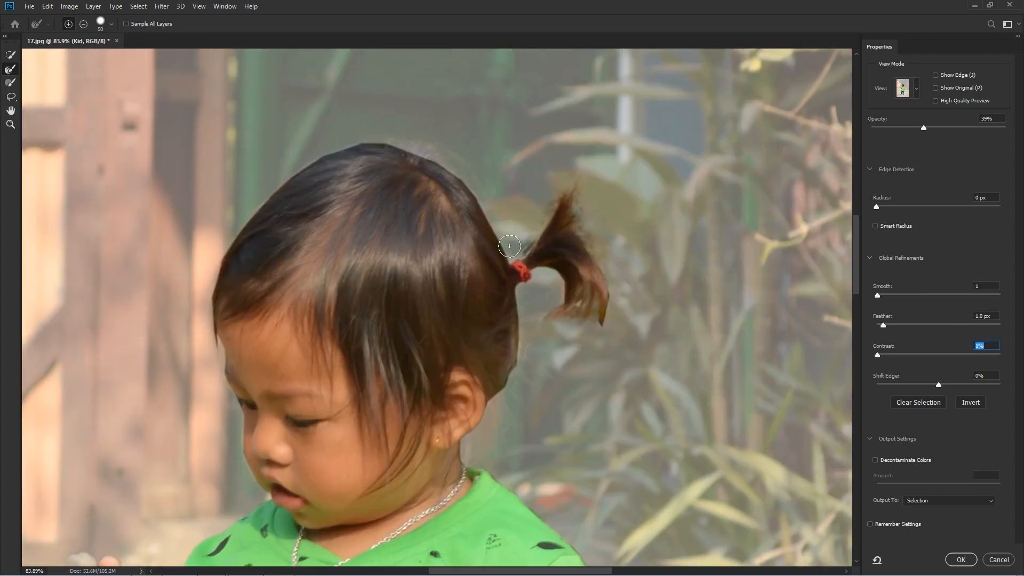
key("bracketright")
key("bracketright")
key("bracketleft")
key("bracketleft")
mouse_move(510, 246)
left_mouse_down()
mouse_move(453, 157)
mouse_move(393, 142)
left_mouse_up()
mouse_move(455, 165)
left_mouse_down()
mouse_move(371, 142)
mouse_move(340, 146)
mouse_move(258, 198)
mouse_move(216, 262)
mouse_move(210, 352)
left_mouse_up()
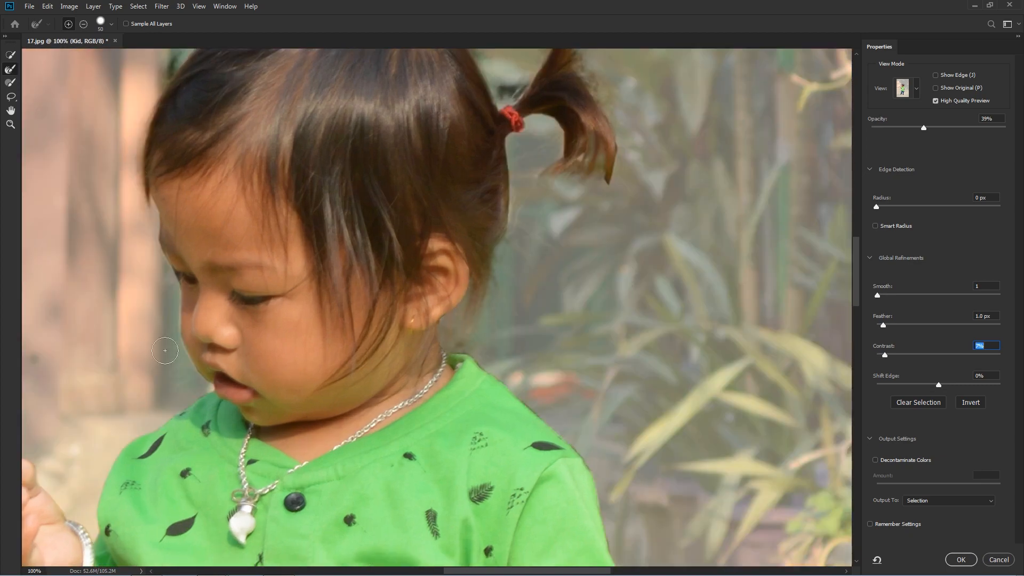
Enlarge the Refine Edge Brush and brush over the ponytail and the hair behind the ear to recover fine strands
scroll(170, 295, "up", 1)
key("bracketleft")
key("bracketleft")
key("ctrl+plus")
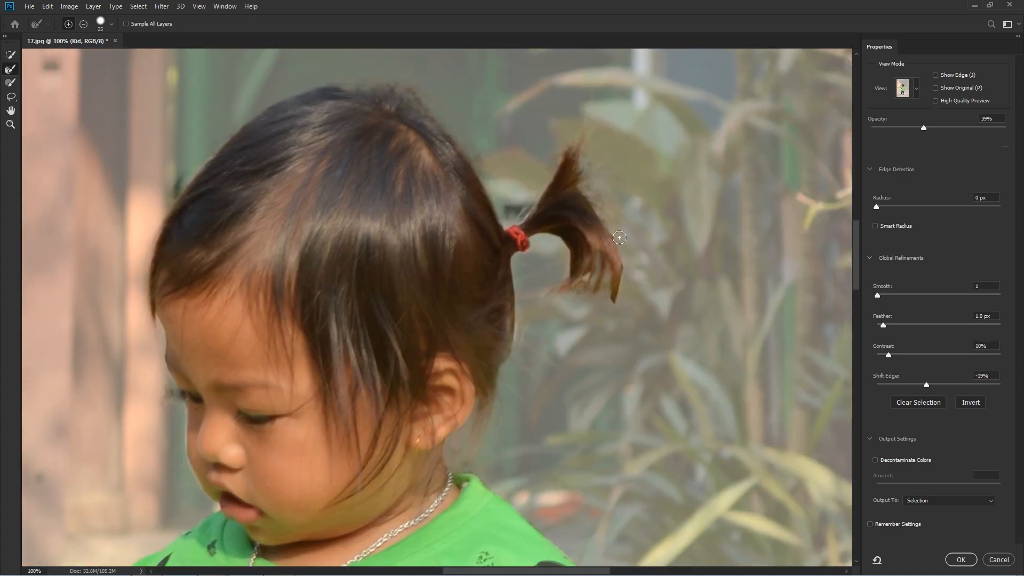
key("bracketright")
key("bracketright")
key("bracketright")
key("bracketright")
key("bracketright")
key("bracketright")
key("bracketright")
key("bracketright")
key("bracketright")
key("bracketright")
key("bracketright")
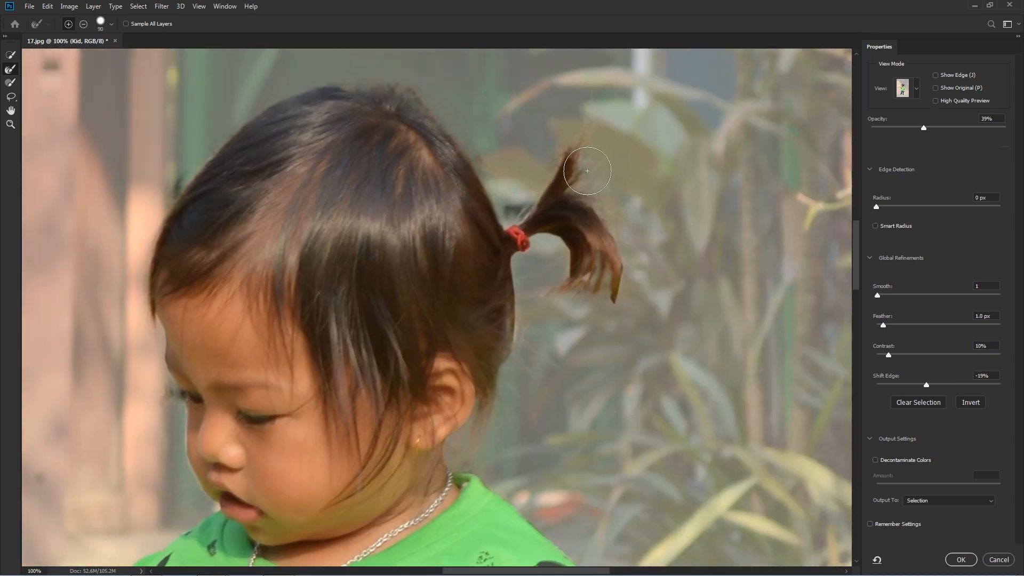
mouse_move(585, 177)
left_mouse_down()
mouse_move(548, 201)
mouse_move(615, 265)
mouse_move(536, 311)
mouse_move(503, 423)
left_mouse_up()
Set Shift Edge to -42% and output the refined selection to a new layer with a layer mask
left_click_drag(927, 384, 913, 384)
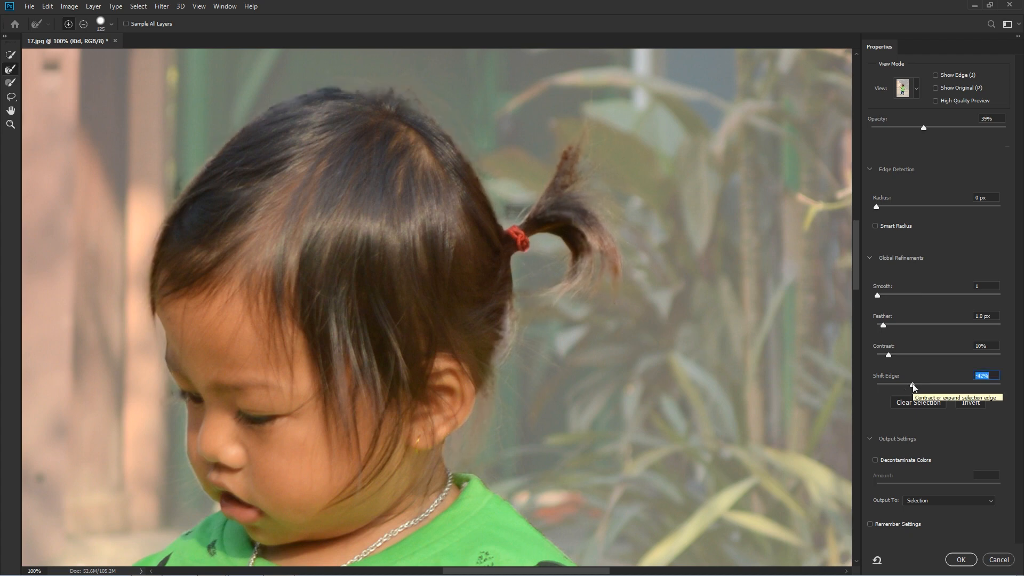
left_click(963, 501)
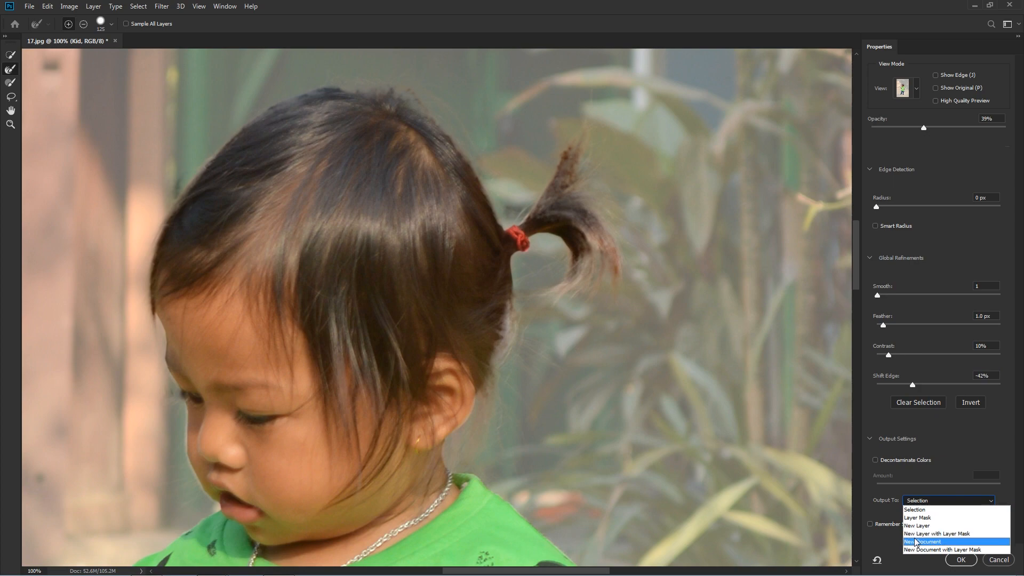
left_click(936, 533)
left_click_drag(351, 369, 434, 198)
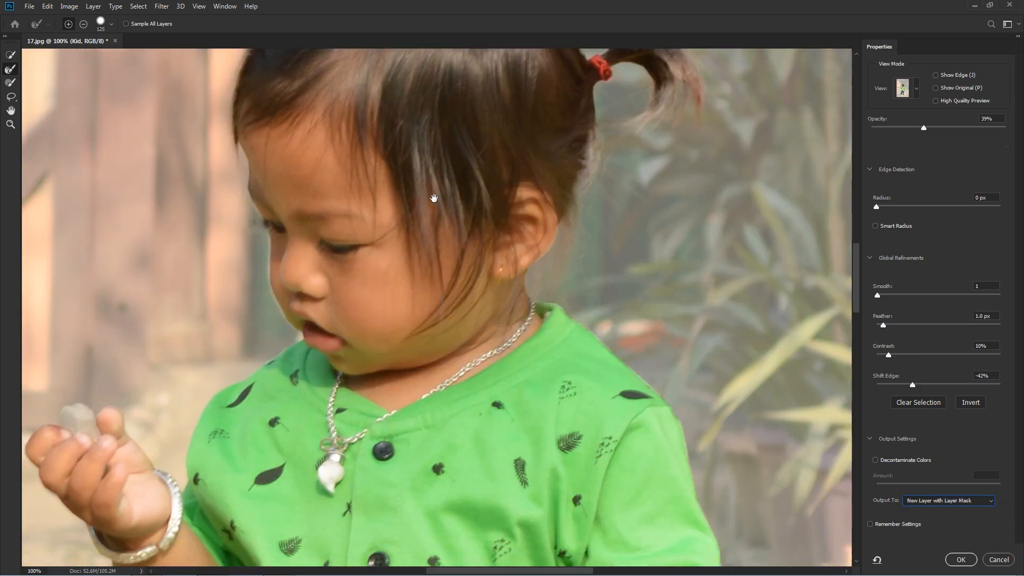
key("ctrl+minus")
left_click(966, 558)
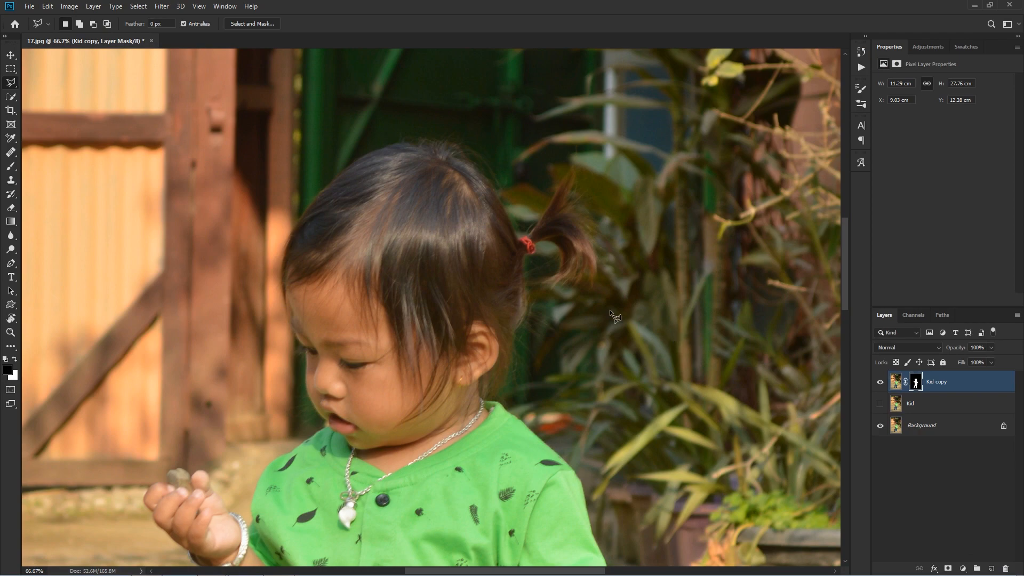
Add a new layer beneath the masked Kid copy, fill it with white using the Paint Bucket, and hide it
key("ctrl+0")
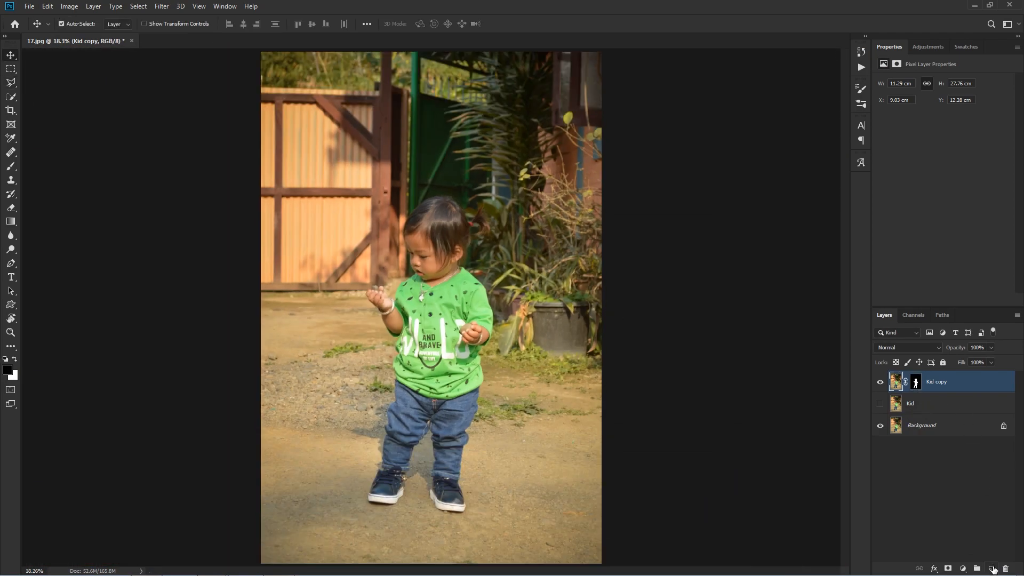
left_click(992, 568, "ctrl")
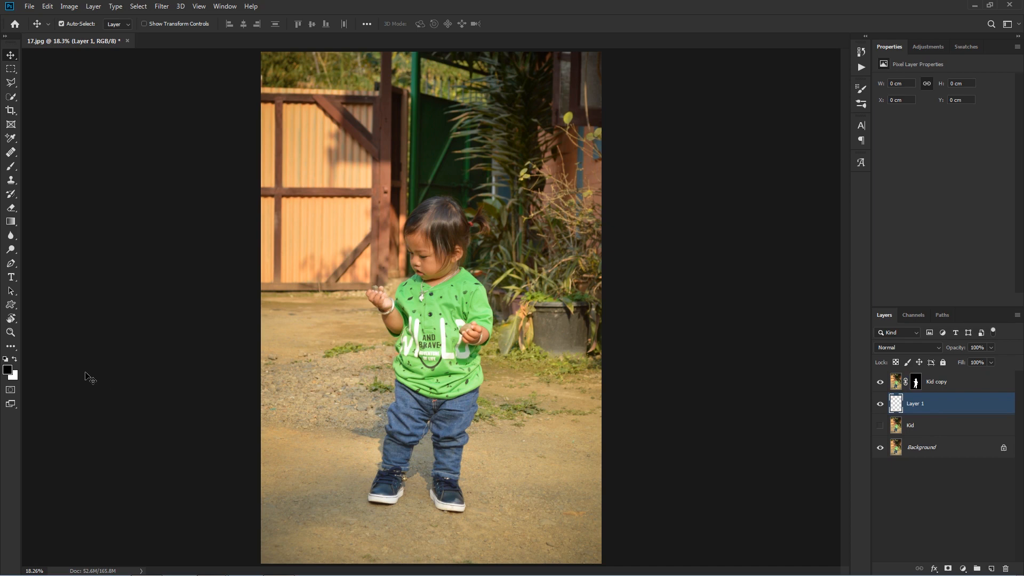
right_click(10, 221)
left_click(53, 232)
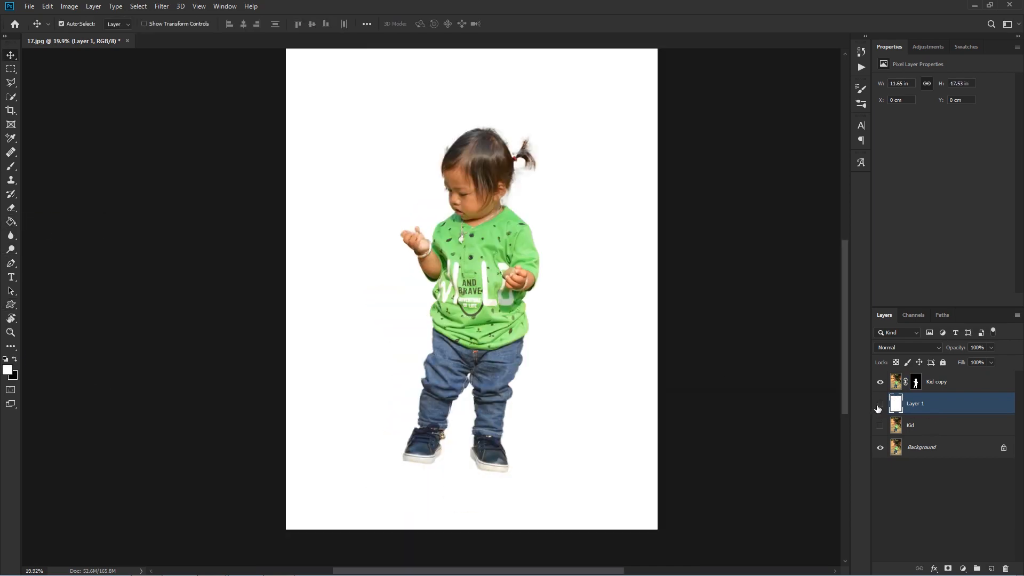
left_click(878, 407)
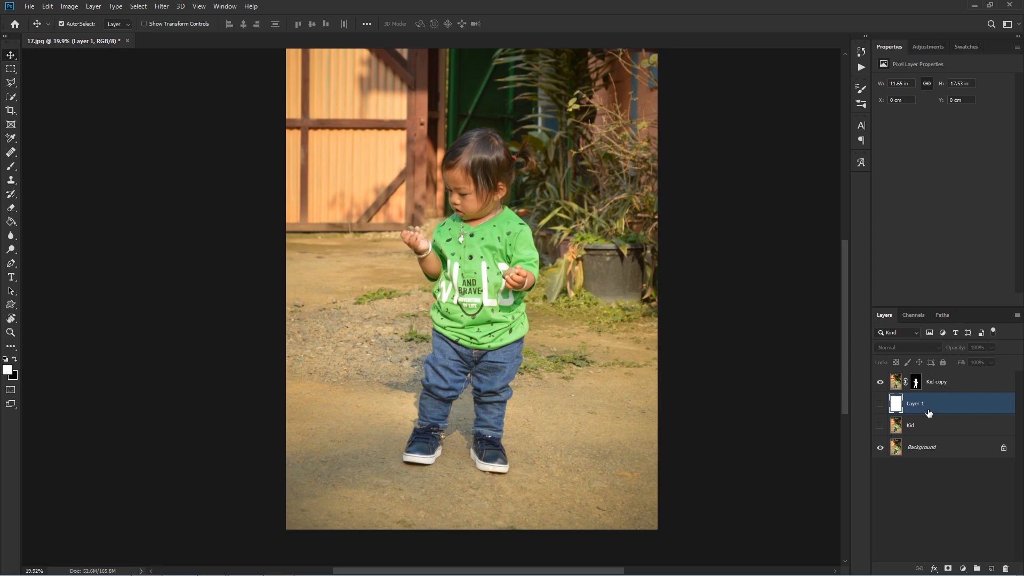
Bring turimetta-splash.jpg into the 17.jpg document beneath Kid copy and scale it to 411.81% to fill the canvas
scroll(654, 332, "down", 3)
key("ctrl+o")
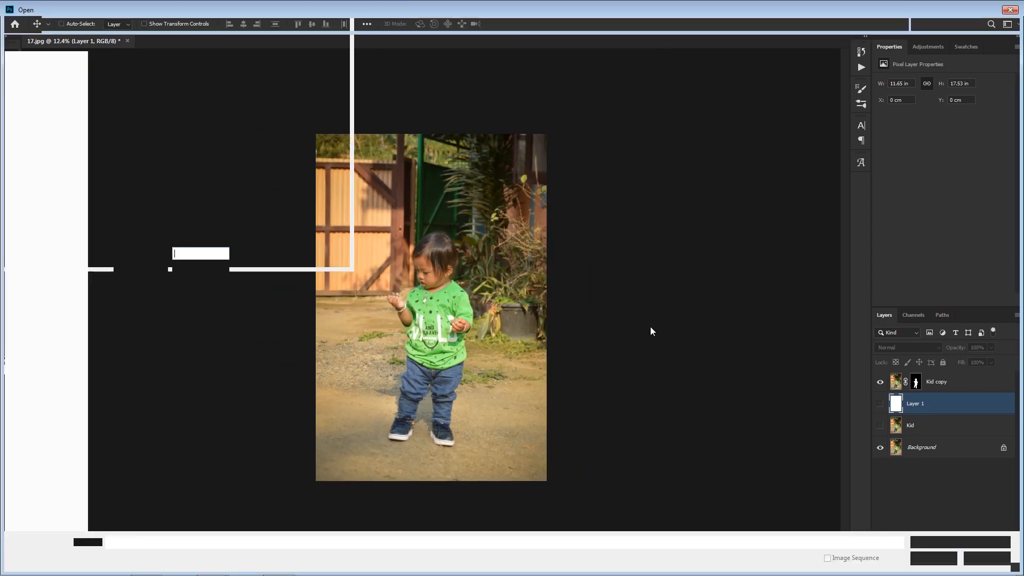
double_click(459, 415)
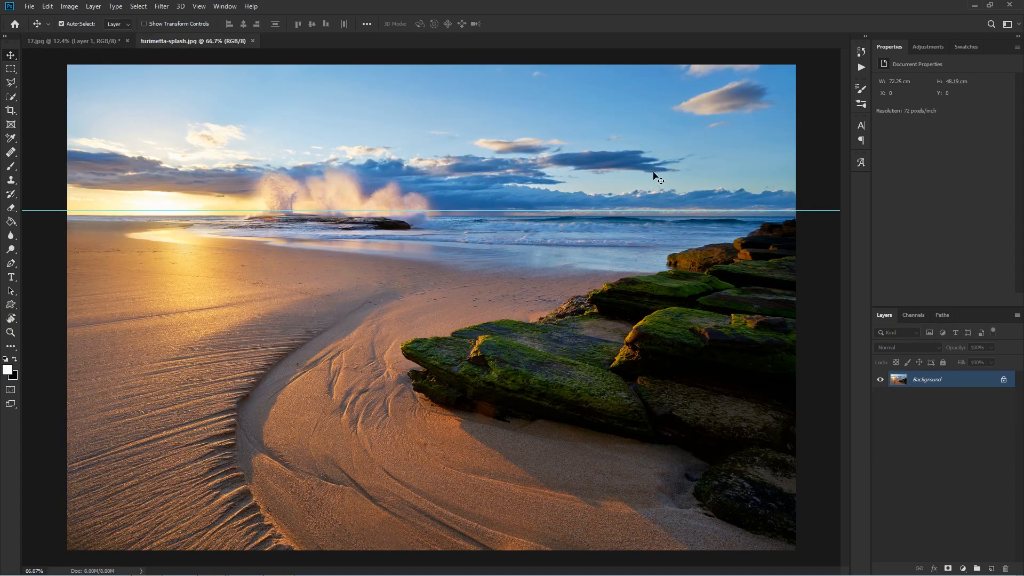
left_click_drag(613, 284, 730, 531)
key("ctrl+t")
scroll(507, 387, "down", 2)
scroll(320, 448, "up", 2)
left_click_drag(310, 458, 365, 396)
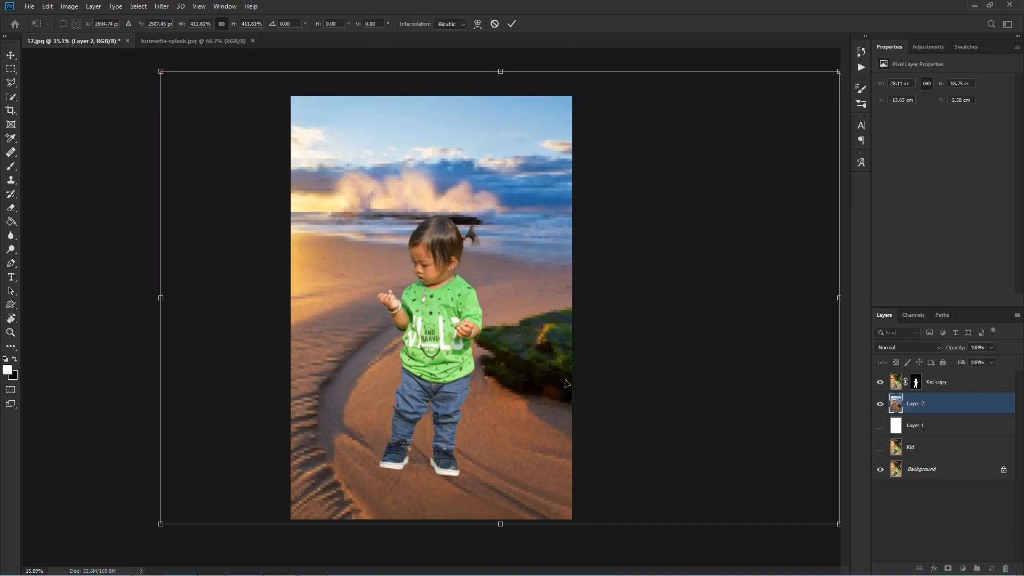
key("Return")
Flip the beach layer horizontally and shift it so the sunlit splash sits behind the child
scroll(364, 396, "up", 4)
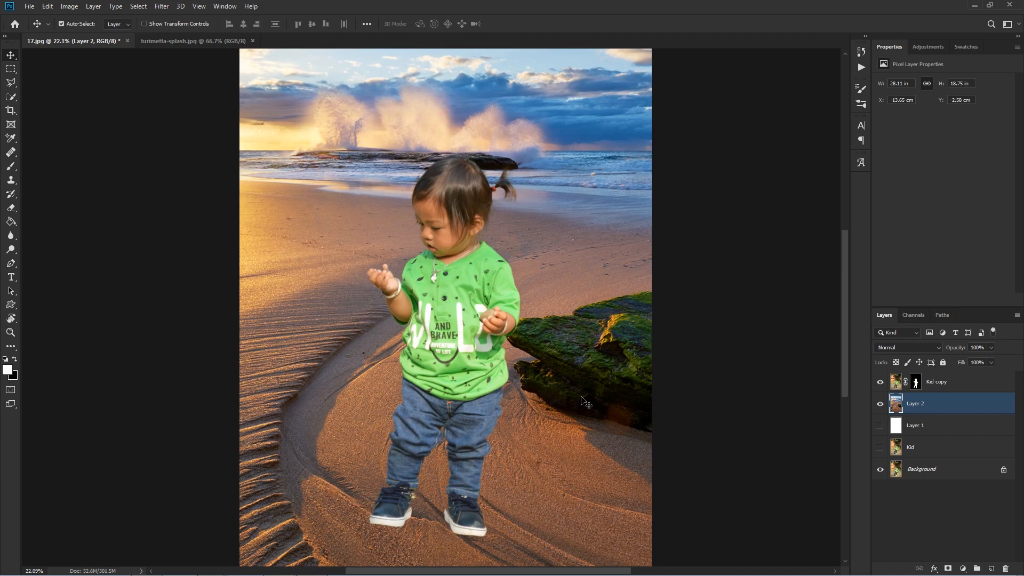
key("ctrl+t")
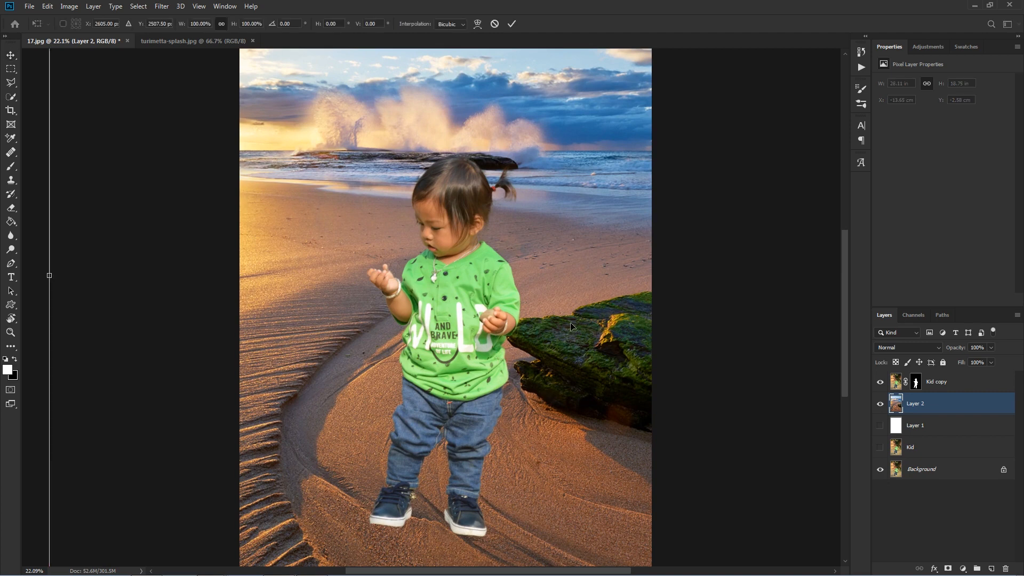
right_click(571, 325)
left_click(602, 457)
scroll(551, 354, "down", 1)
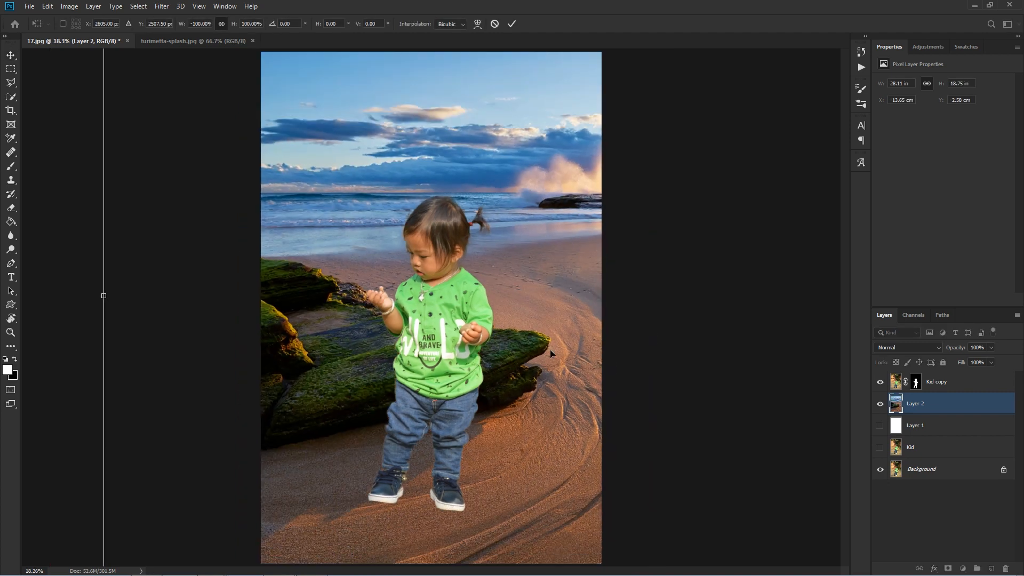
left_click_drag(565, 303, 406, 332)
Enlarge the flipped beach layer to 142.25% and reposition it slightly behind the child
scroll(466, 280, "down", 2)
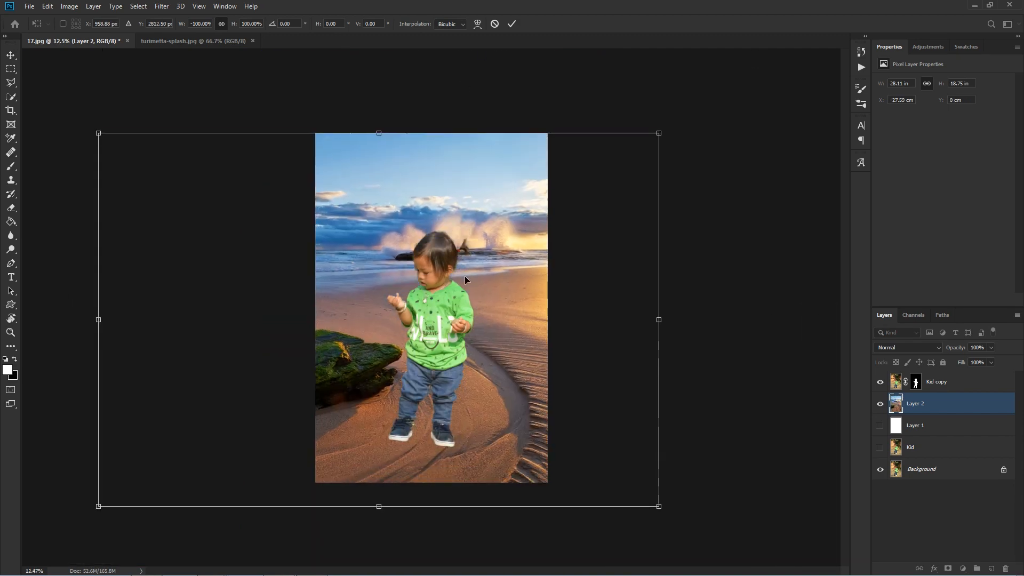
left_click_drag(660, 132, 736, 74)
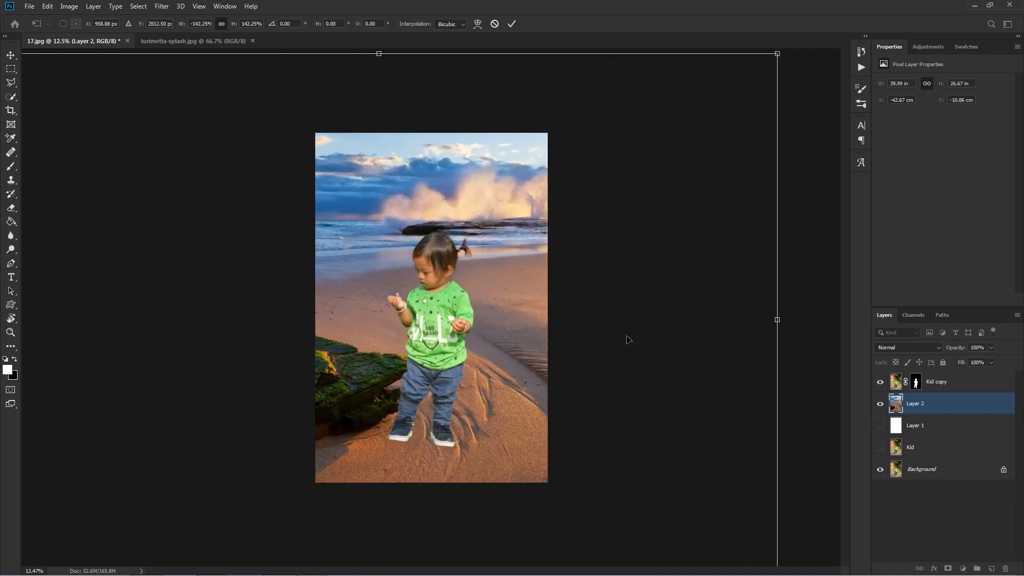
left_click_drag(494, 364, 474, 375)
scroll(520, 342, "down", 2)
key("Return")
Extend the canvas with the Crop tool on all sides to take in the full beach image
key("c")
left_click_drag(366, 317, 252, 319)
left_click_drag(610, 320, 656, 319)
left_click_drag(433, 405, 434, 442)
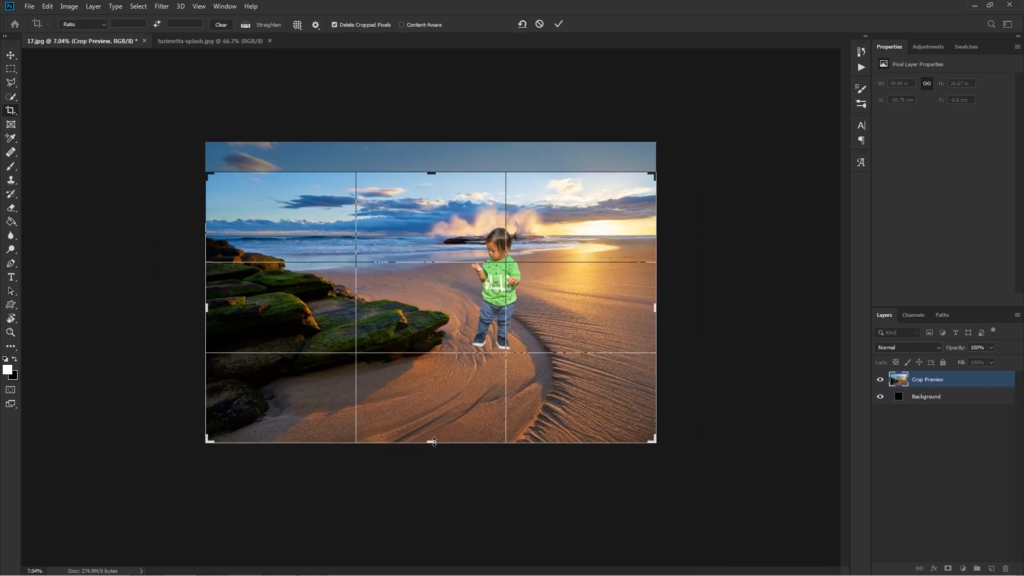
left_click_drag(433, 174, 433, 158)
key("Return")
key("ctrl+0")
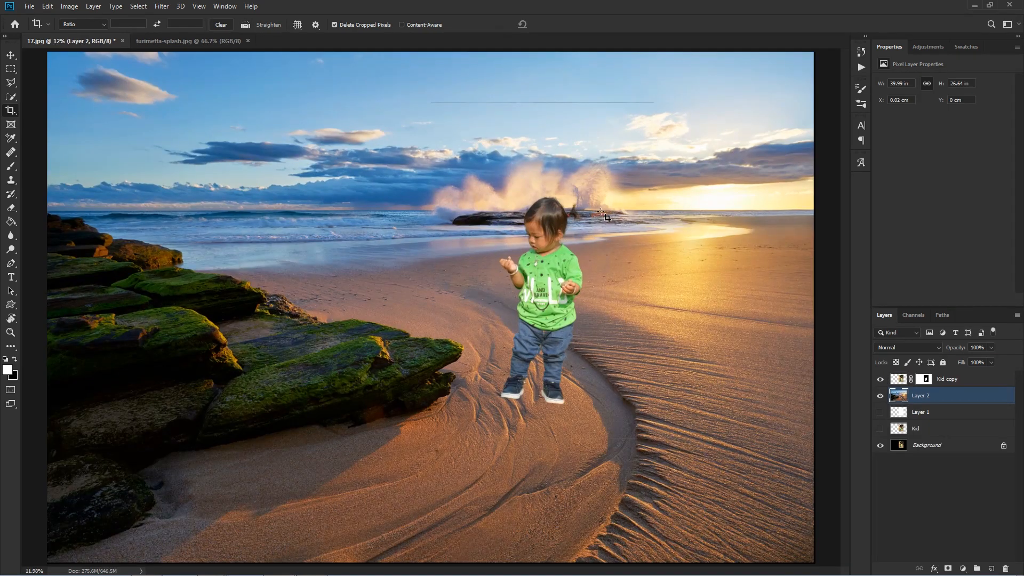
left_click(383, 370)
left_click(558, 24)
Scale the beach layer down to 73.38% width, squash its height to 49.21%, and move it up behind the child
key("v")
key("ctrl+t")
scroll(327, 319, "down", 5)
left_click_drag(192, 466, 286, 401)
left_click_drag(392, 357, 360, 356)
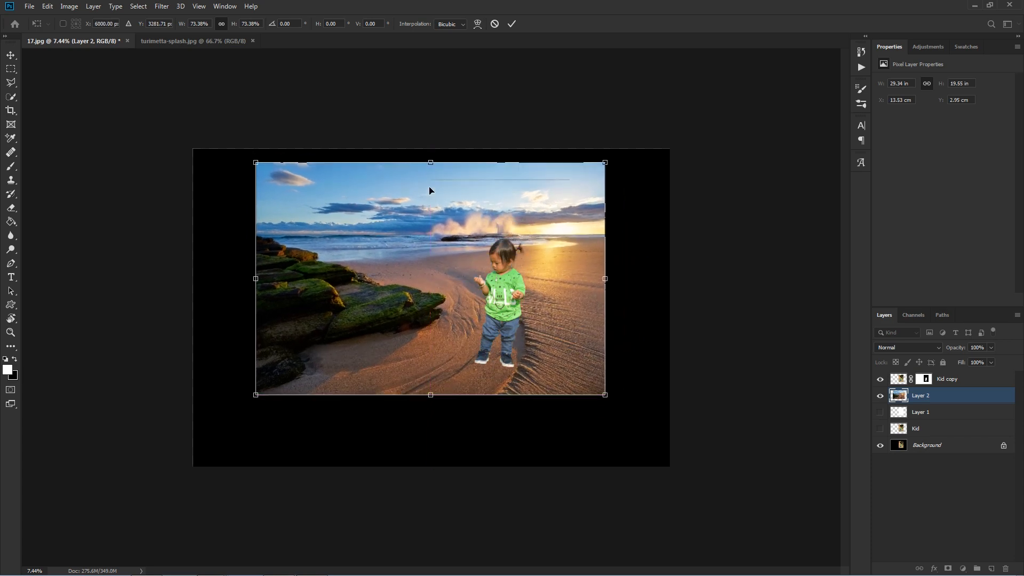
left_click_drag(431, 162, 431, 239)
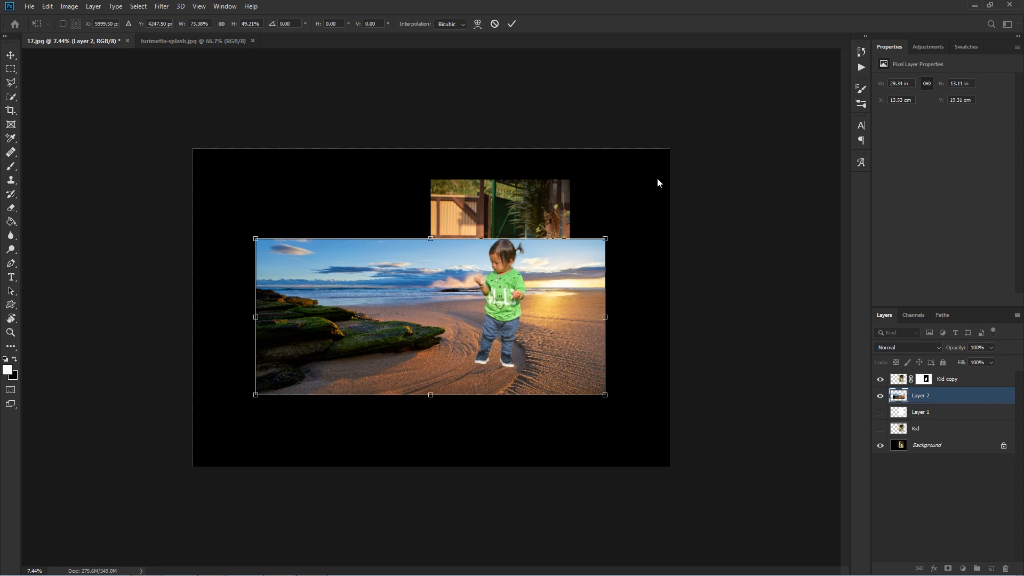
scroll(445, 339, "up", 2)
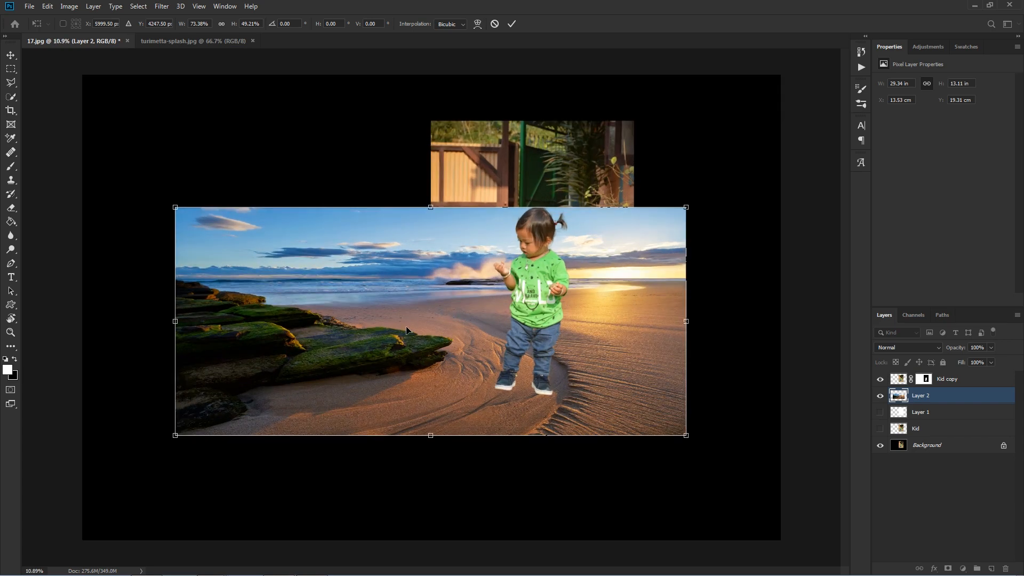
mouse_move(404, 316)
left_mouse_down()
mouse_move(411, 292)
mouse_move(404, 303)
left_mouse_up()
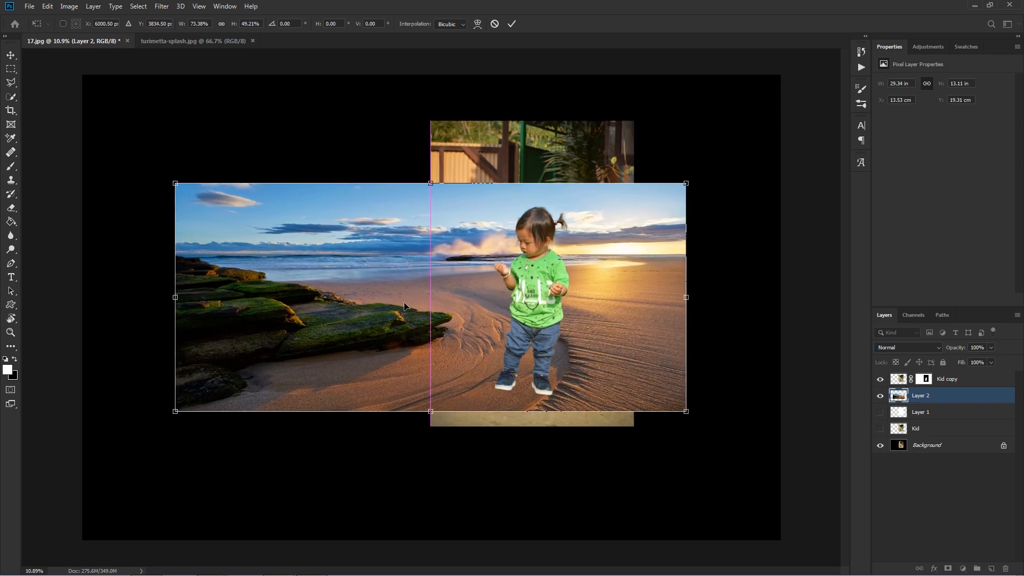
Refine the beach layer to 66.79% width and 41.89% height, aligning its bottom edge with the original photo's
left_click_drag(686, 183, 729, 164)
left_click_drag(661, 244, 633, 246)
left_click_drag(700, 165, 634, 195)
left_click_drag(417, 309, 465, 308)
left_click_drag(682, 194, 660, 203)
mouse_move(456, 299)
left_mouse_down()
mouse_move(487, 298)
mouse_move(468, 307)
left_mouse_up()
scroll(467, 308, "up", 2)
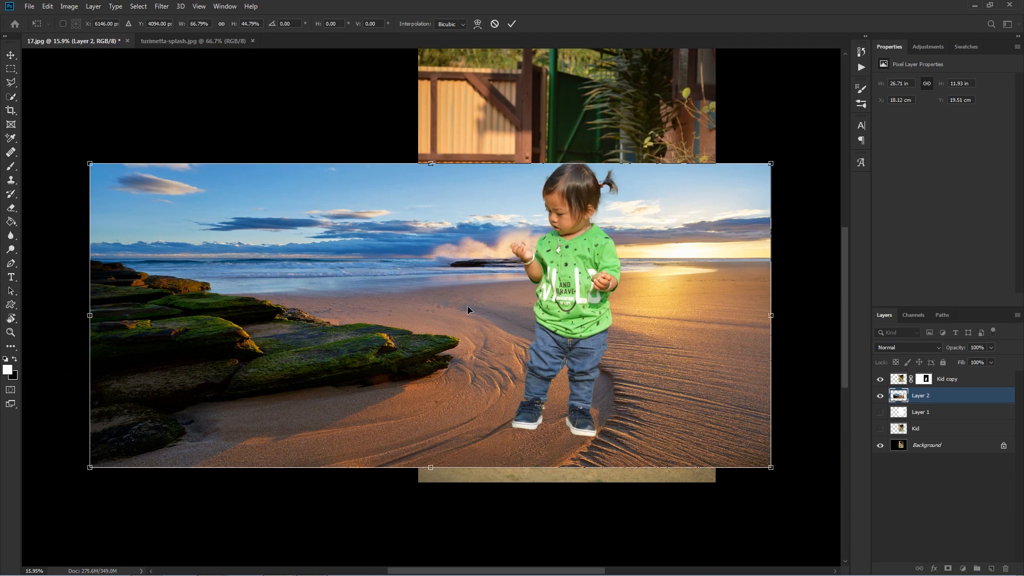
left_click_drag(433, 165, 431, 185)
mouse_move(457, 290)
left_mouse_down()
mouse_move(450, 280)
mouse_move(479, 289)
mouse_move(470, 289)
mouse_move(465, 307)
left_mouse_up()
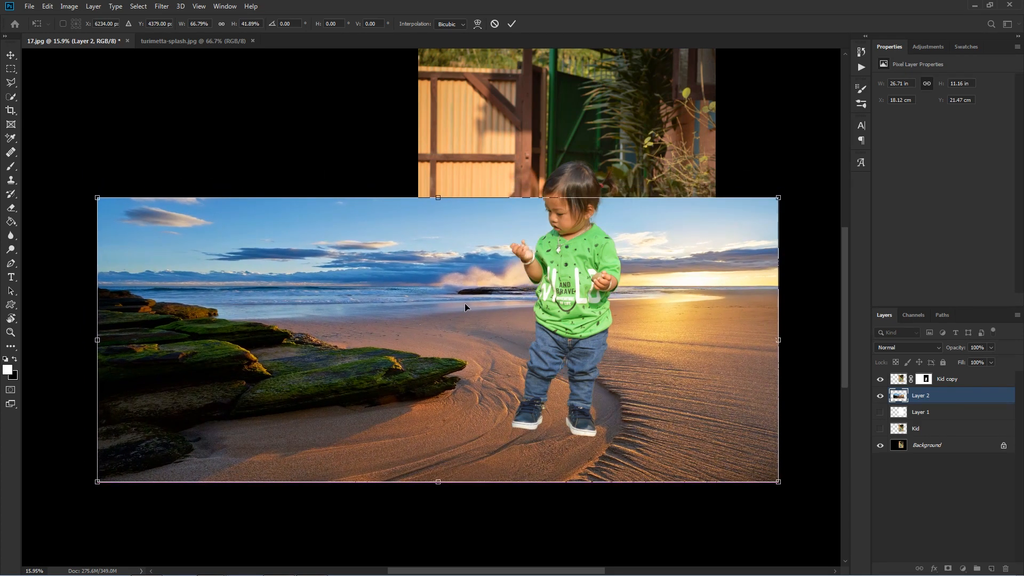
left_click(511, 24)
Duplicate the masked Kid copy layer
left_click(948, 381)
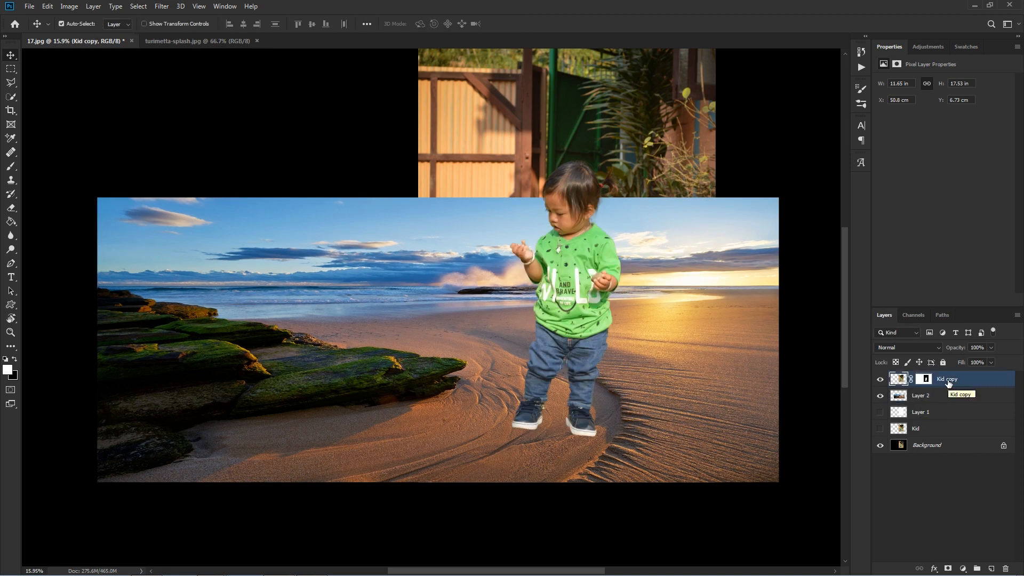
key("ctrl+j")
key("ctrl+t")
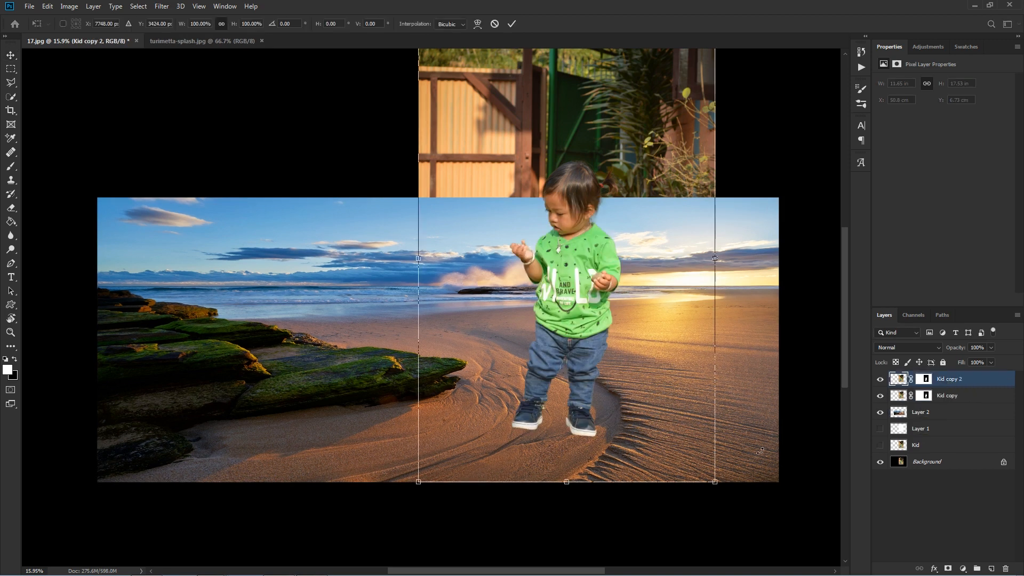
left_click_drag(724, 488, 740, 475)
left_click(494, 25)
Hide the original Kid copy and rotate the duplicate about 5° counterclockwise, positioning the child on the sand
left_click(880, 396)
key("ctrl+t")
left_click_drag(593, 385, 590, 394)
left_click_drag(735, 388, 738, 382)
left_click_drag(593, 381, 583, 387)
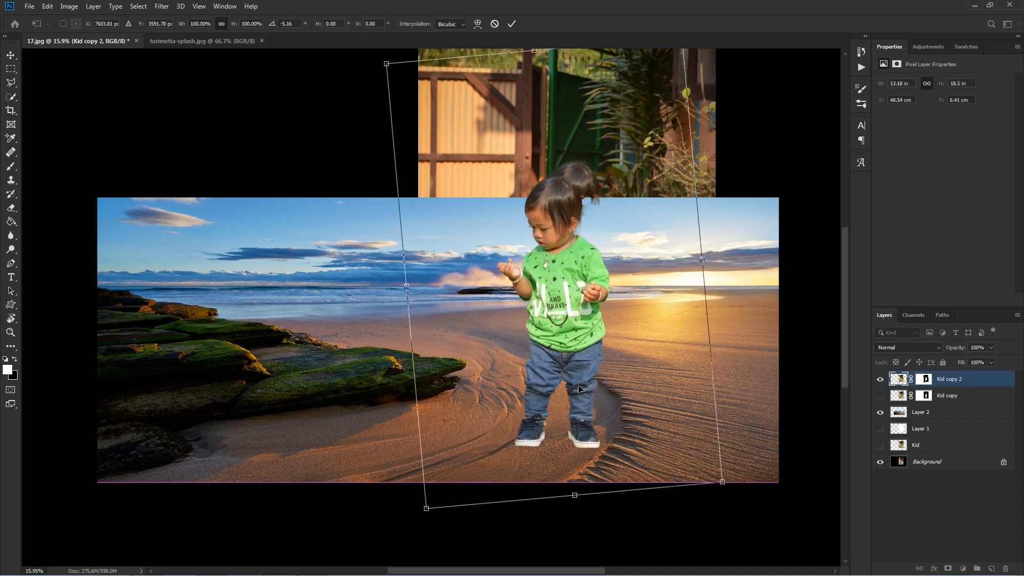
left_click_drag(735, 382, 733, 386)
left_click(511, 24)
Select the sky area of the beach layer with a rectangular marquee, stretch it upward above the child, and deselect
left_click(536, 233)
key("m")
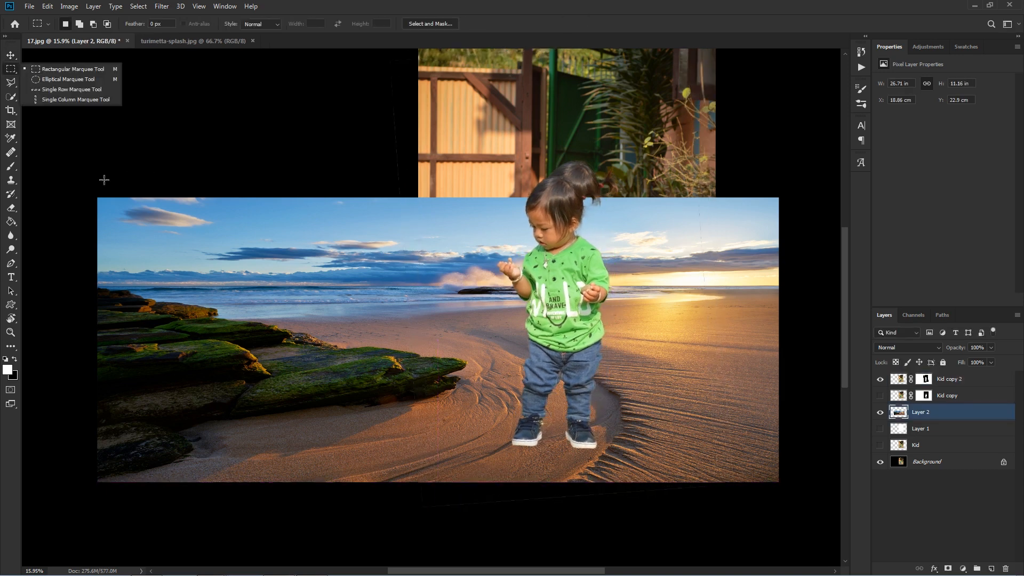
left_click_drag(73, 172, 805, 256)
key("ctrl+t")
left_click_drag(438, 170, 459, 123)
scroll(453, 88, "down", 5)
key("Return")
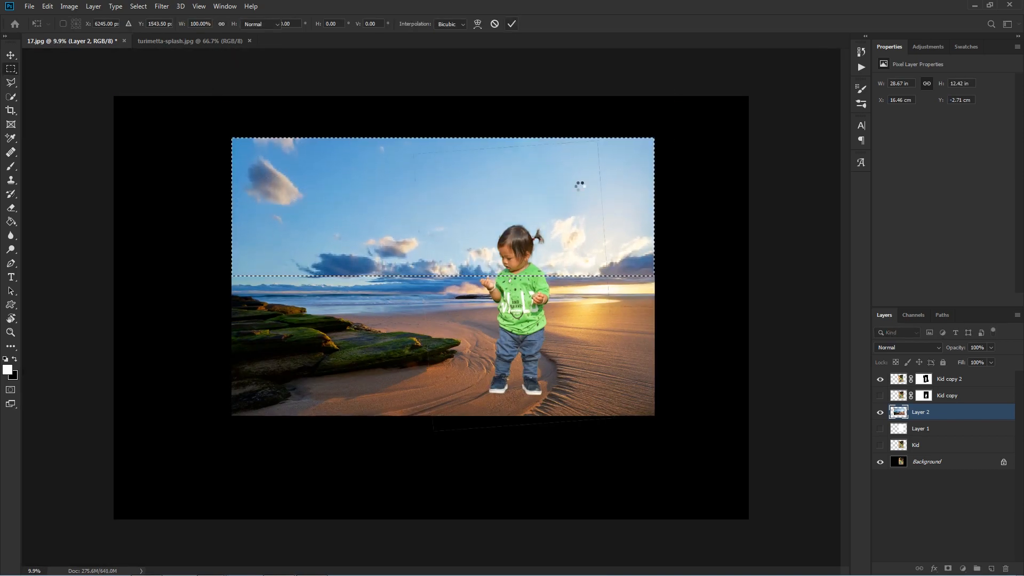
key("ctrl+d")
scroll(461, 319, "up", 5)
key("v")
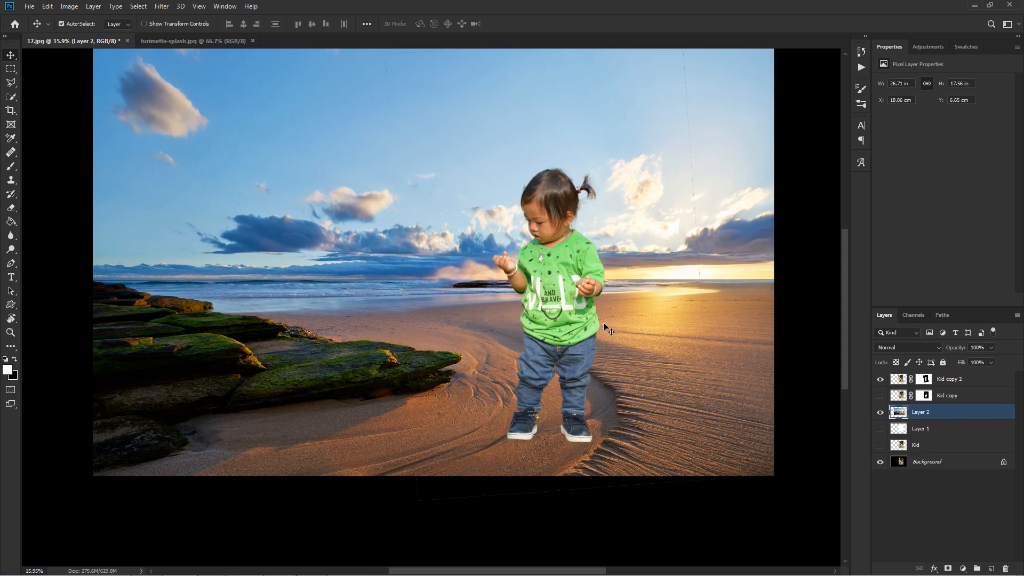
Move the beach layer to the left and reduce its height to 86.60%
left_click_drag(439, 351, 413, 350)
key("ctrl+t")
scroll(361, 344, "down", 2)
left_click_drag(400, 80, 398, 132)
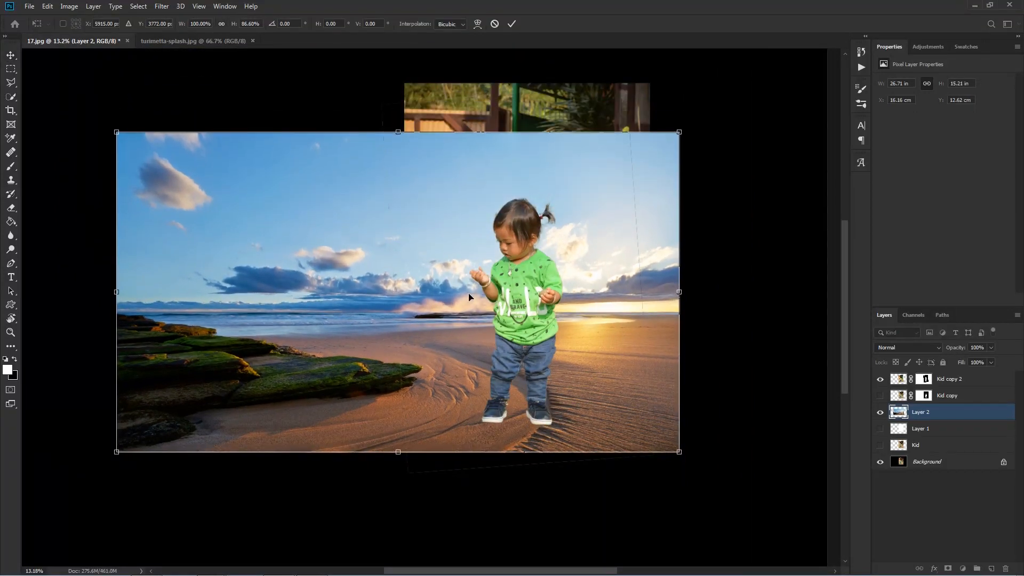
key("Return")
scroll(468, 297, "up", 3)
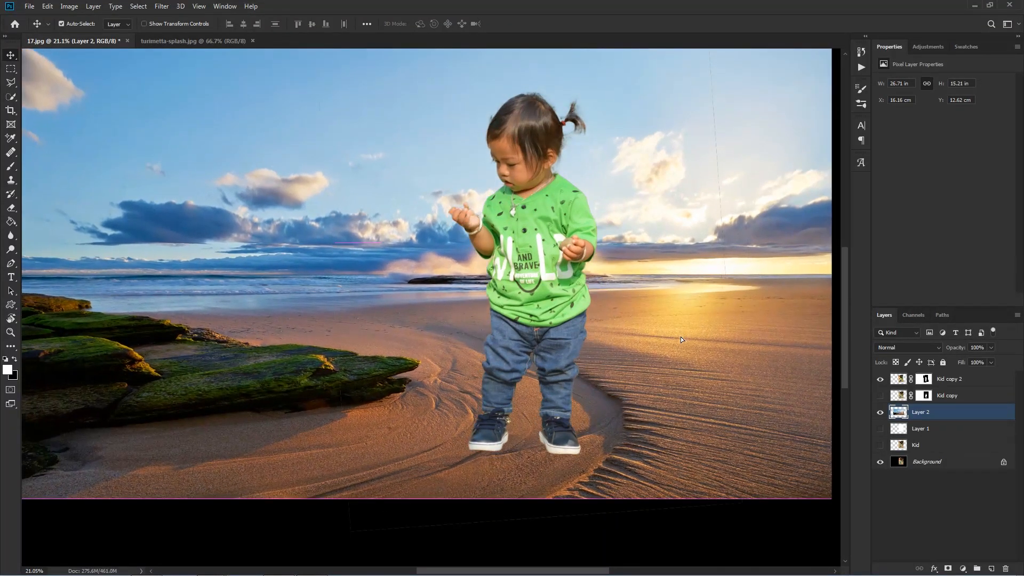
Adjust the beach layer's horizontal position to 15.36 cm behind the child and duplicate the layer
left_click_drag(680, 340, 670, 339)
scroll(557, 333, "down", 1)
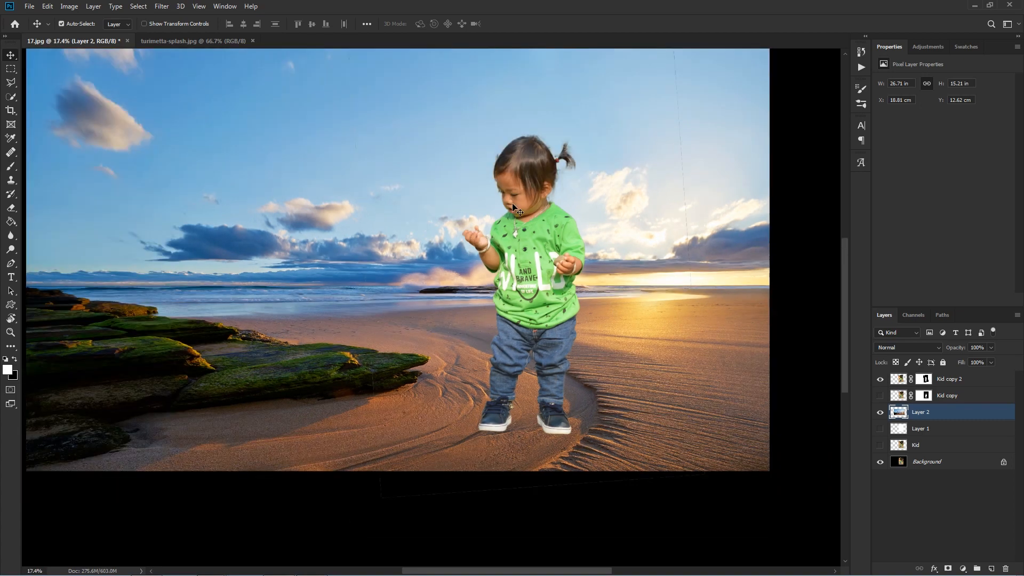
left_click(921, 381)
left_click(15, 169)
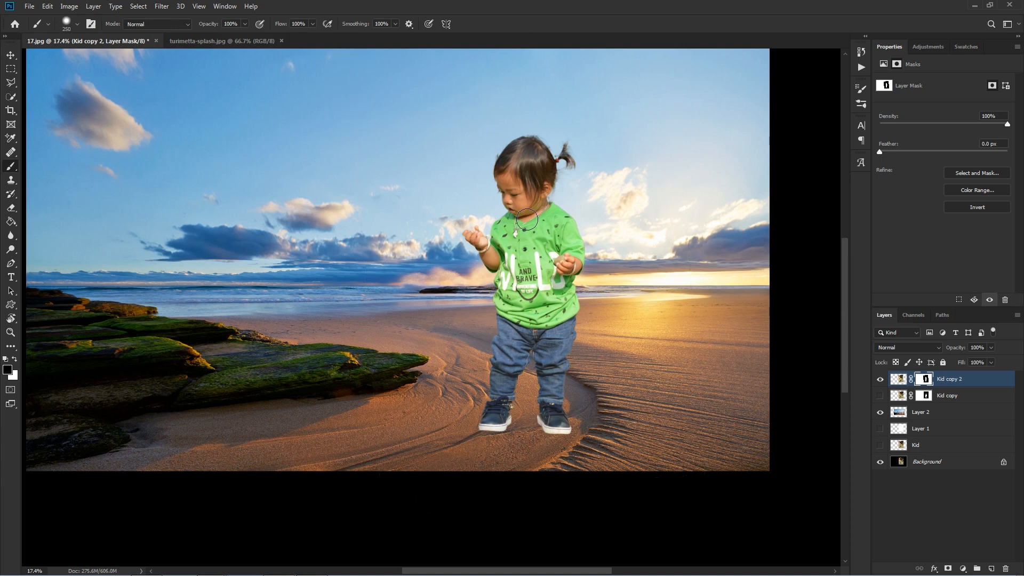
key("v")
left_click_drag(684, 303, 646, 302)
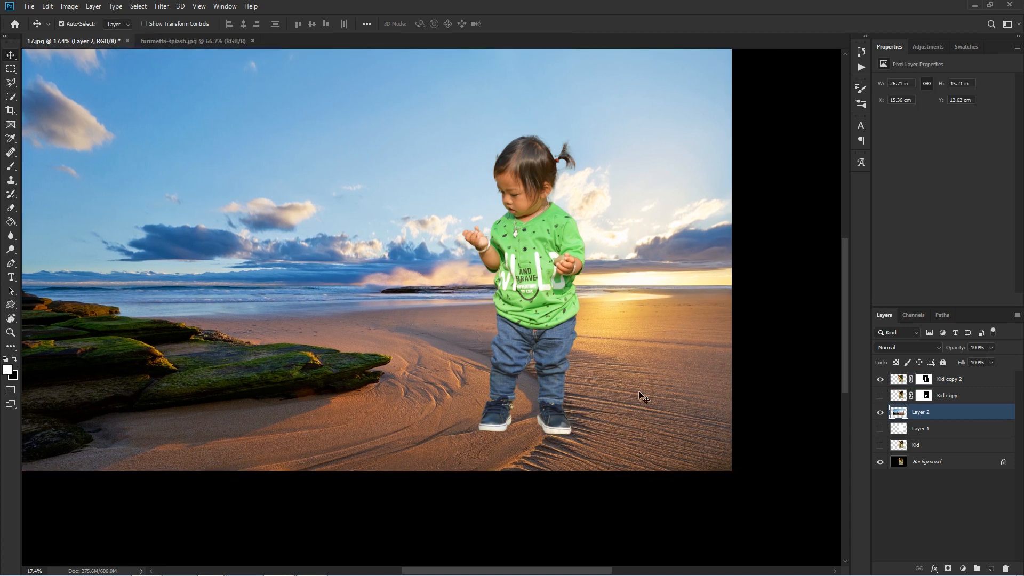
key("ctrl+j")
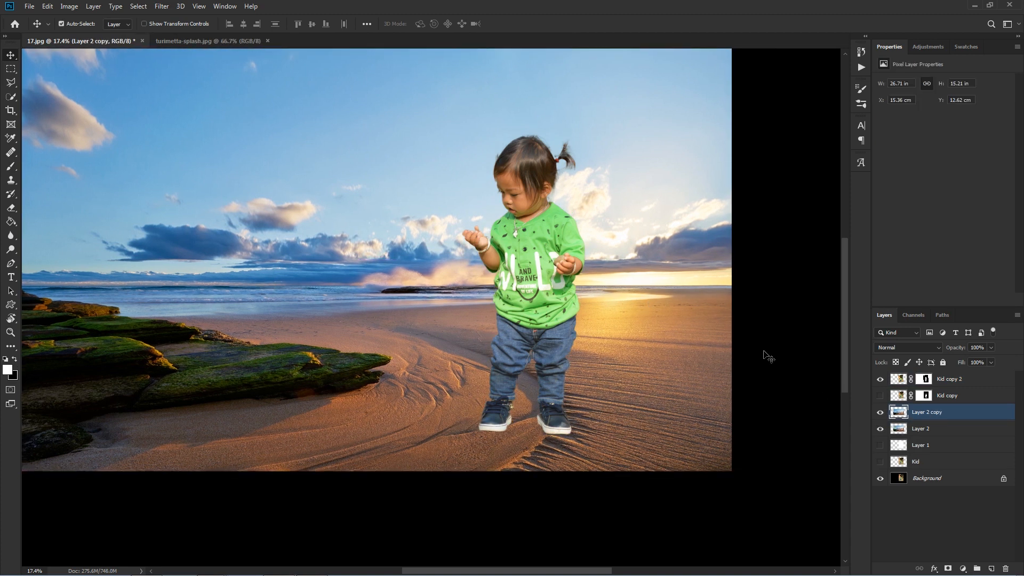
Paint white with a low-opacity brush on the Kid copy 2 mask below the shoes to reveal the original ground
left_click(926, 378)
left_click(10, 166)
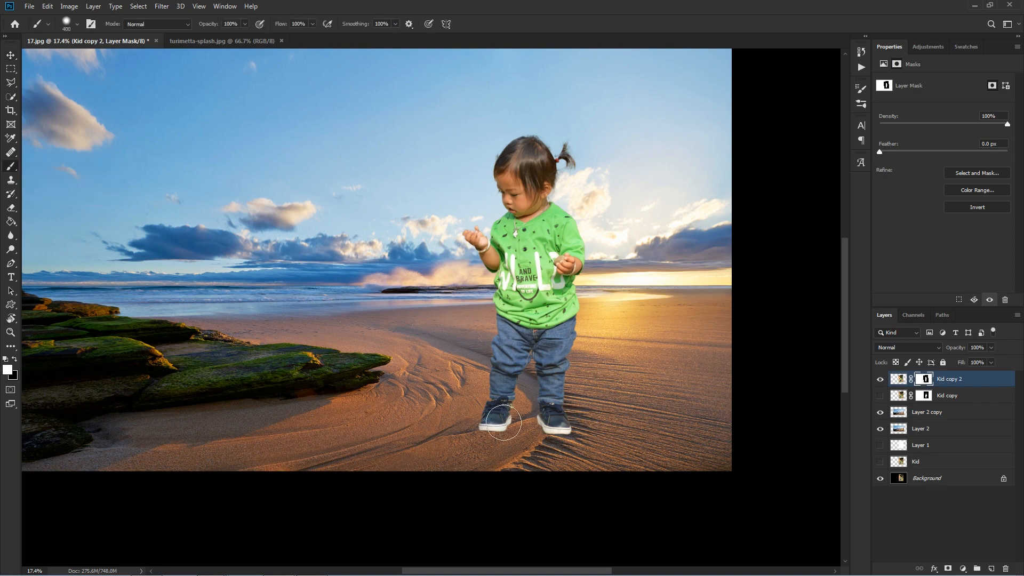
key("bracketright")
left_click_drag(212, 24, 167, 38)
mouse_move(416, 445)
left_mouse_down()
mouse_move(631, 447)
mouse_move(606, 454)
left_mouse_up()
Set the brush to size 900 and 20% opacity, and paint more original ground back around the child's feet
scroll(613, 443, "up", 3)
key("bracketleft")
key("bracketleft")
key("bracketleft")
key("bracketleft")
key("bracketleft")
key("bracketleft")
key("bracketleft")
key("bracketleft")
key("bracketleft")
key("bracketleft")
key("bracketleft")
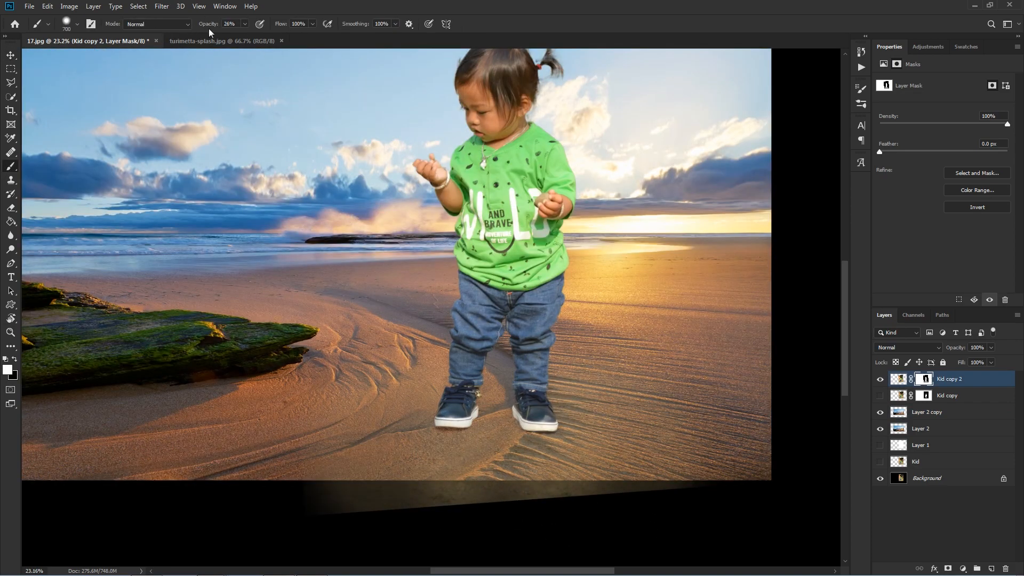
left_click_drag(205, 33, 208, 33)
key("bracketright")
key("bracketright")
mouse_move(528, 436)
left_mouse_down()
mouse_move(618, 437)
mouse_move(500, 443)
mouse_move(519, 432)
mouse_move(480, 399)
mouse_move(457, 404)
mouse_move(471, 413)
mouse_move(367, 440)
mouse_move(652, 397)
mouse_move(579, 444)
mouse_move(372, 447)
mouse_move(489, 410)
mouse_move(389, 457)
left_mouse_up()
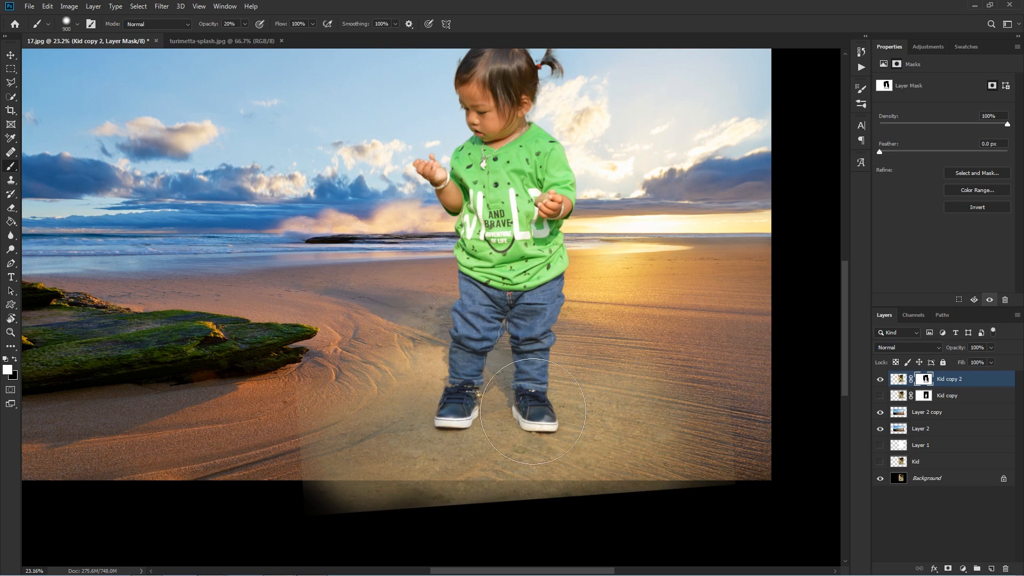
Paint black on the Kid copy 2 mask at 13% opacity with brush sizes 700 to 1600, softening the original ground's side edges
scroll(484, 436, "down", 1)
key("v")
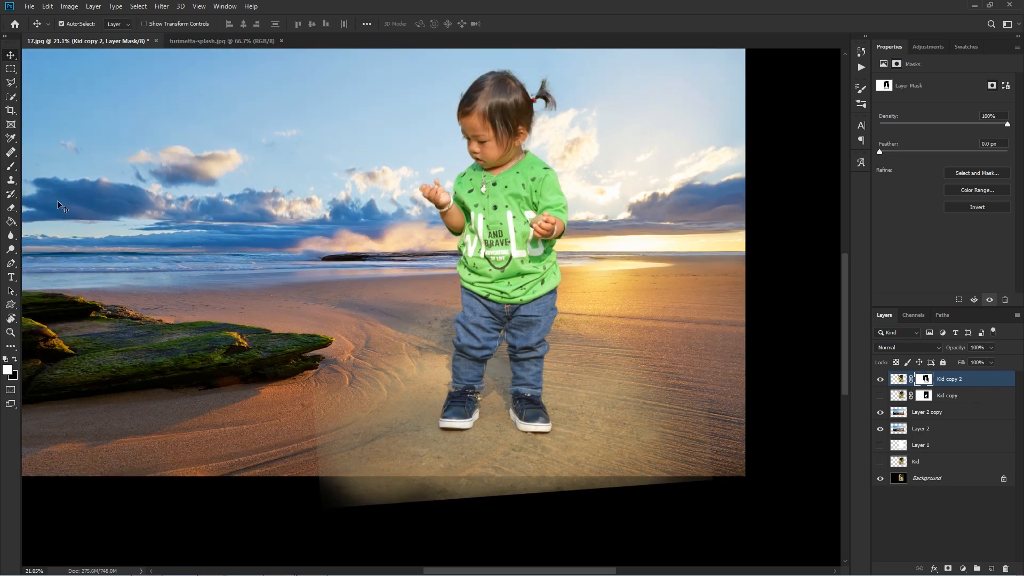
key("b")
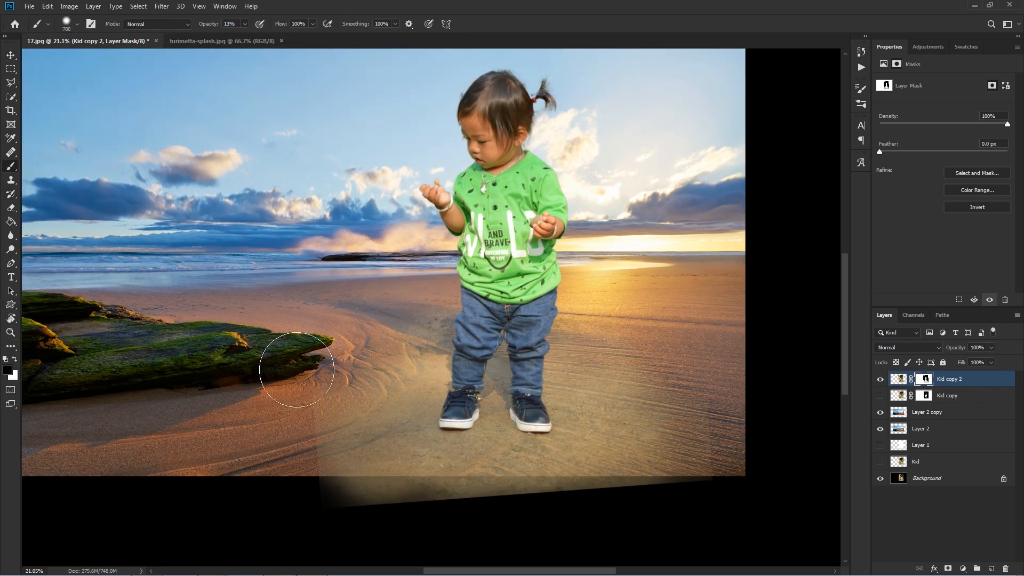
mouse_move(297, 370)
left_mouse_down()
mouse_move(298, 457)
mouse_move(299, 432)
mouse_move(366, 513)
left_mouse_up()
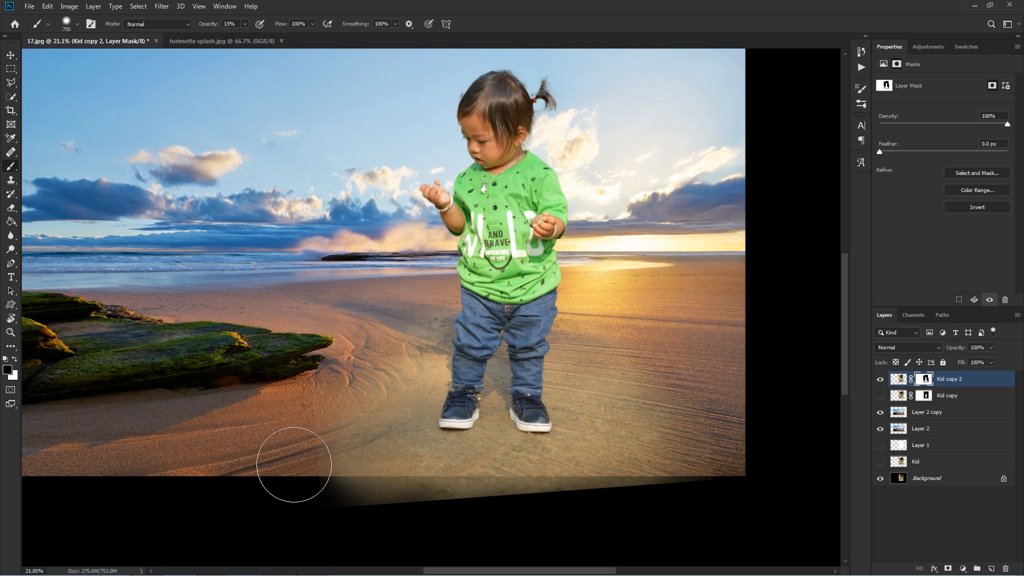
key("bracketright")
key("bracketright")
key("bracketright")
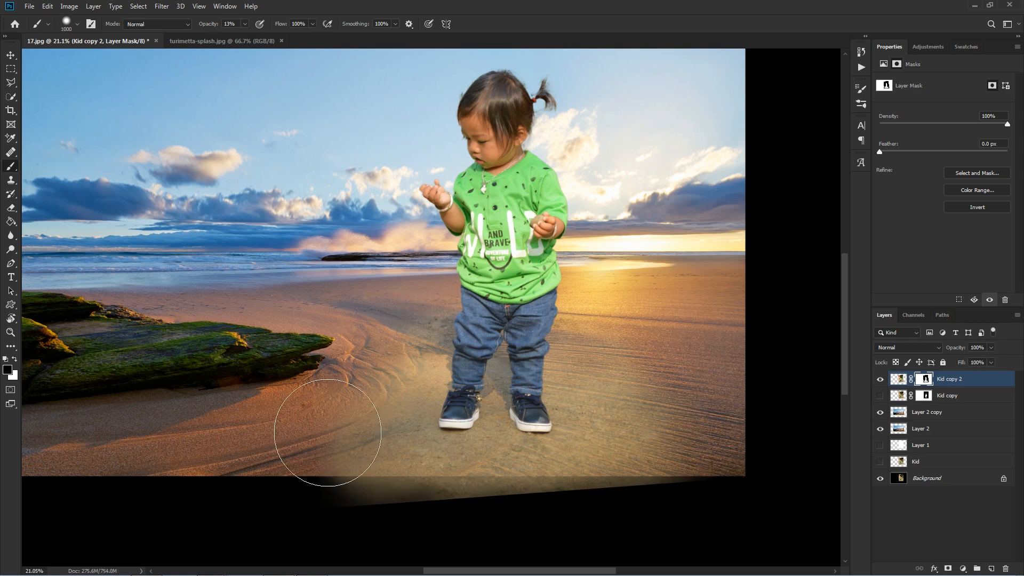
scroll(400, 341, "down", 2)
key("bracketright")
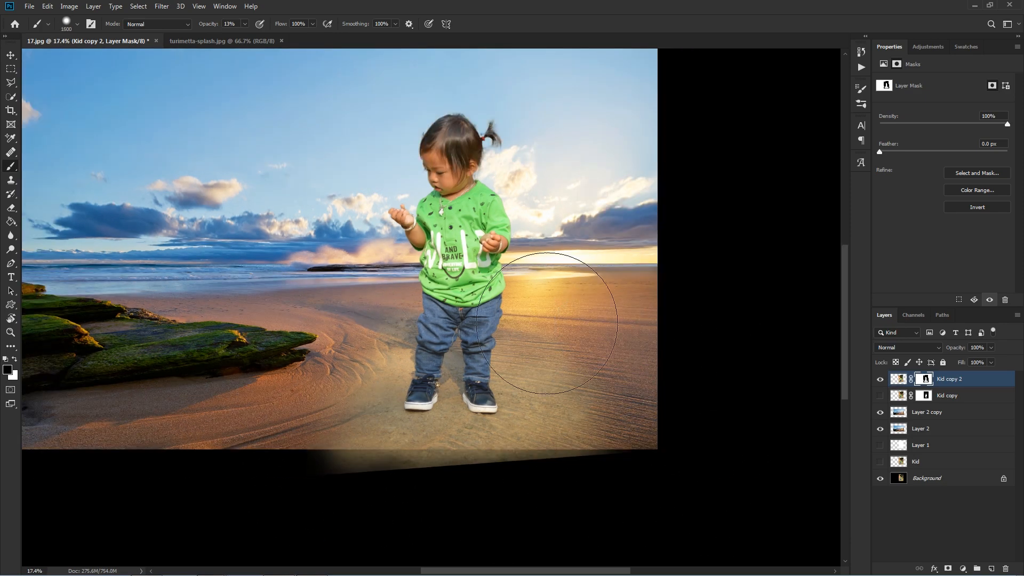
scroll(686, 430, "down", 2)
key("v")
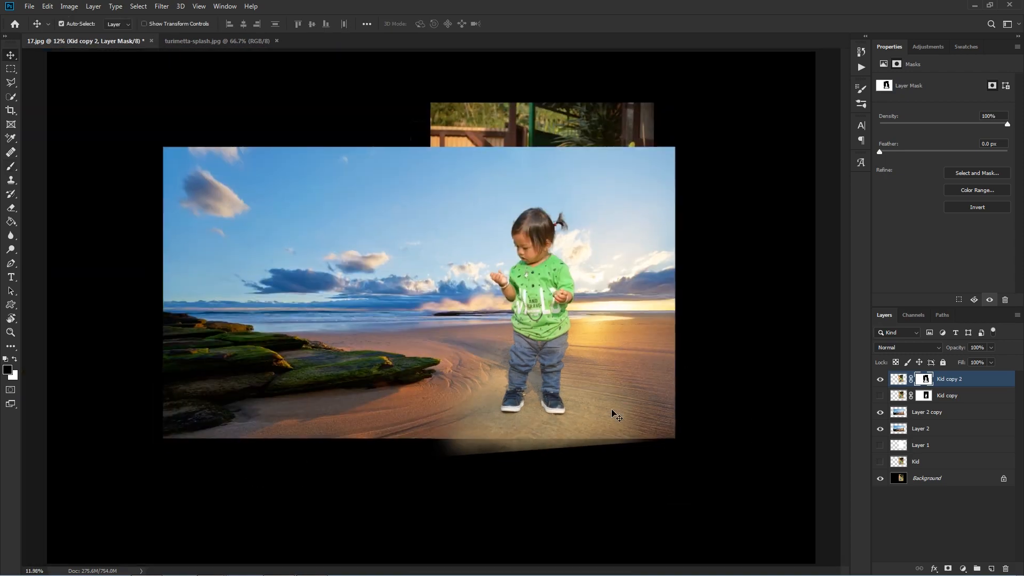
Apply Levels to the blue channel of Layer 2 copy, raising the black output to about 77 and lowering the white output
key("x")
left_click(373, 344)
left_click(914, 315)
left_click(910, 374)
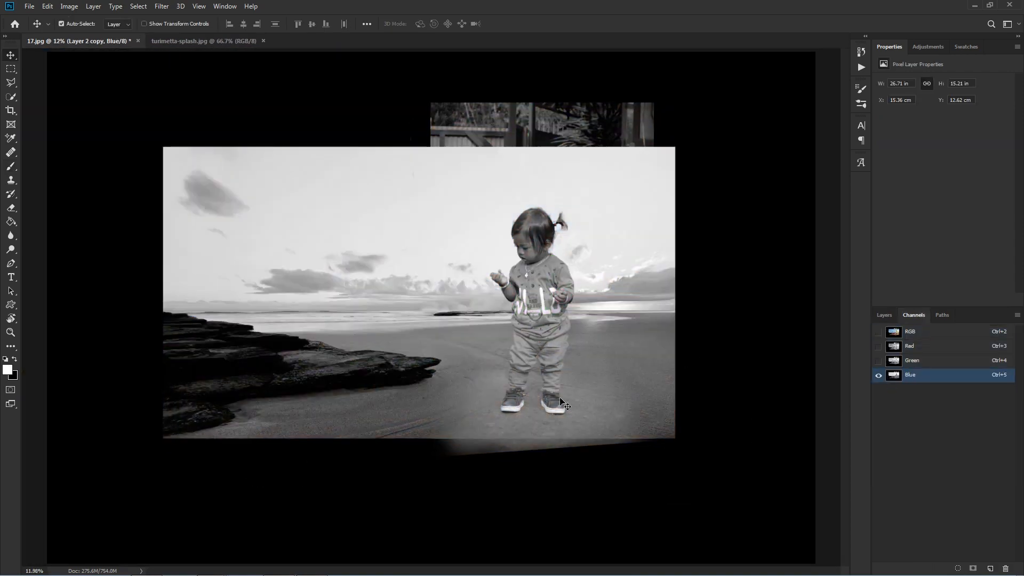
scroll(693, 337, "up", 2)
key("ctrl+l")
left_click_drag(712, 331, 753, 333)
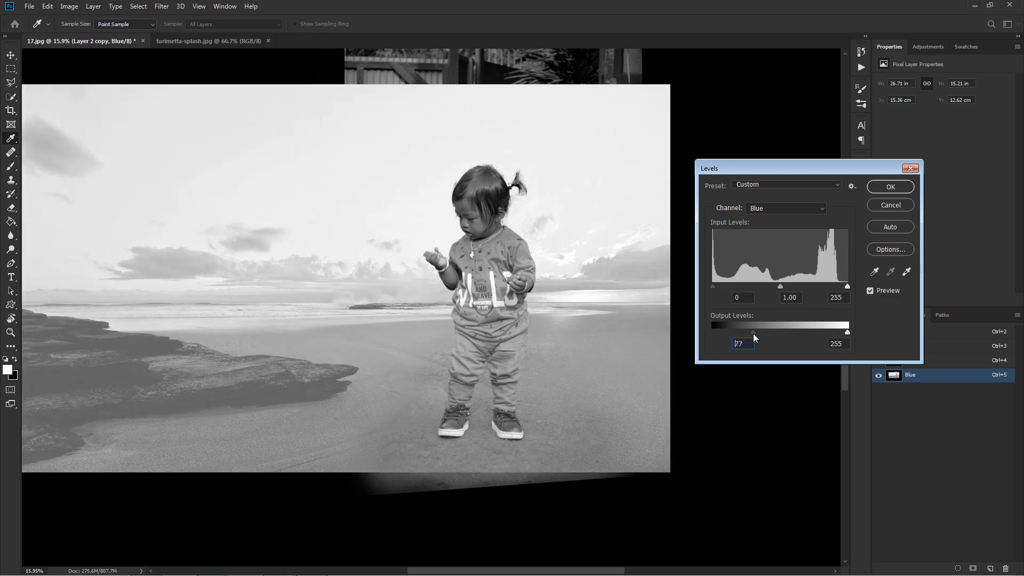
left_click_drag(846, 331, 818, 335)
mouse_move(755, 330)
left_mouse_down()
mouse_move(734, 331)
mouse_move(754, 332)
left_mouse_up()
key("Return")
Apply Levels to the green channel of Layer 2 copy with a black output of 79 and a reduced white output
left_click(910, 359)
key("ctrl+l")
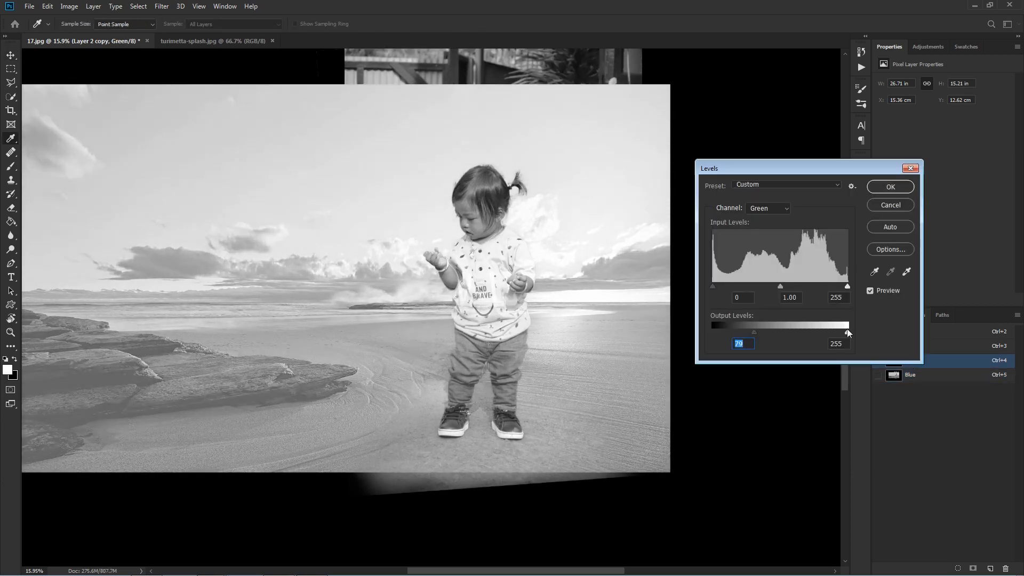
left_click_drag(847, 331, 832, 332)
left_click(890, 187)
Raise the black output level of Layer 2 copy's red channel and return to the full-colour RGB composite
left_click(910, 346)
key("ctrl+l")
left_click_drag(713, 332, 738, 332)
left_click(895, 188)
left_click(916, 331)
left_click(885, 315)
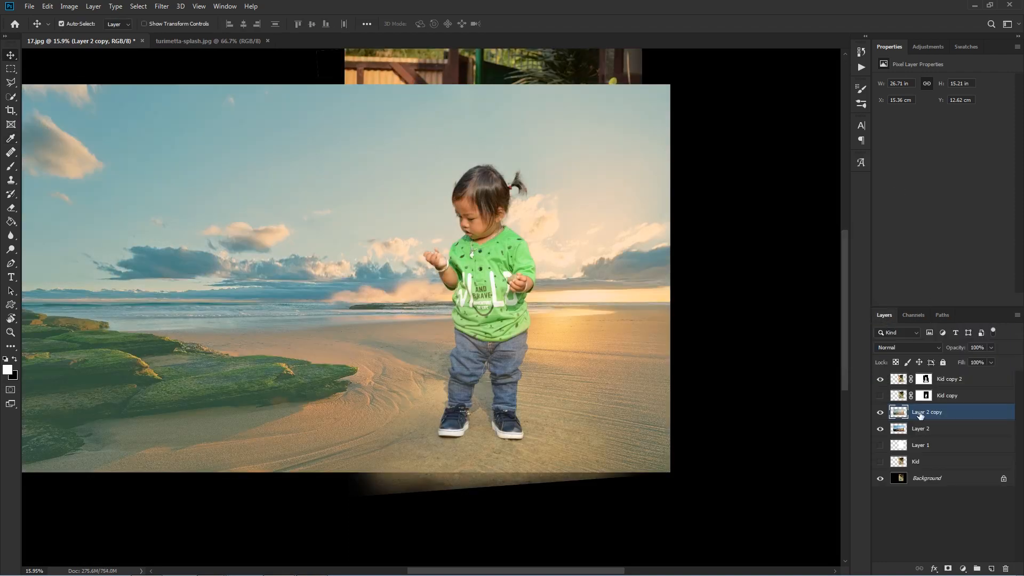
Add a mask to Layer 2 copy and paint black at 13% opacity, size 1600, over the rocks and clouds
left_click(948, 568)
left_click(10, 167)
key("ctrl+0")
left_click_drag(155, 338, 388, 367)
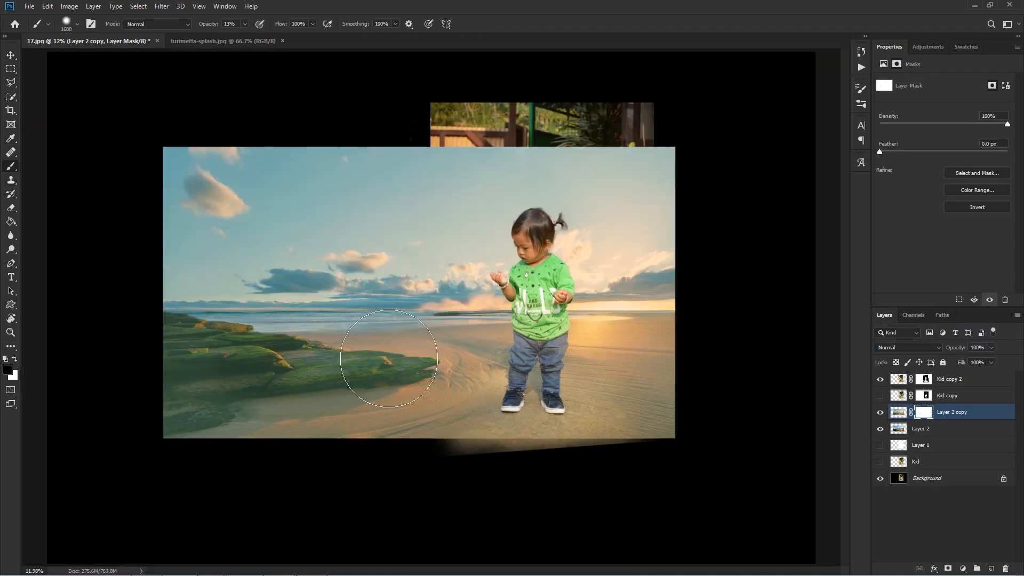
mouse_move(155, 381)
left_mouse_down()
mouse_move(375, 343)
mouse_move(185, 298)
mouse_move(175, 243)
mouse_move(508, 185)
mouse_move(619, 263)
left_mouse_up()
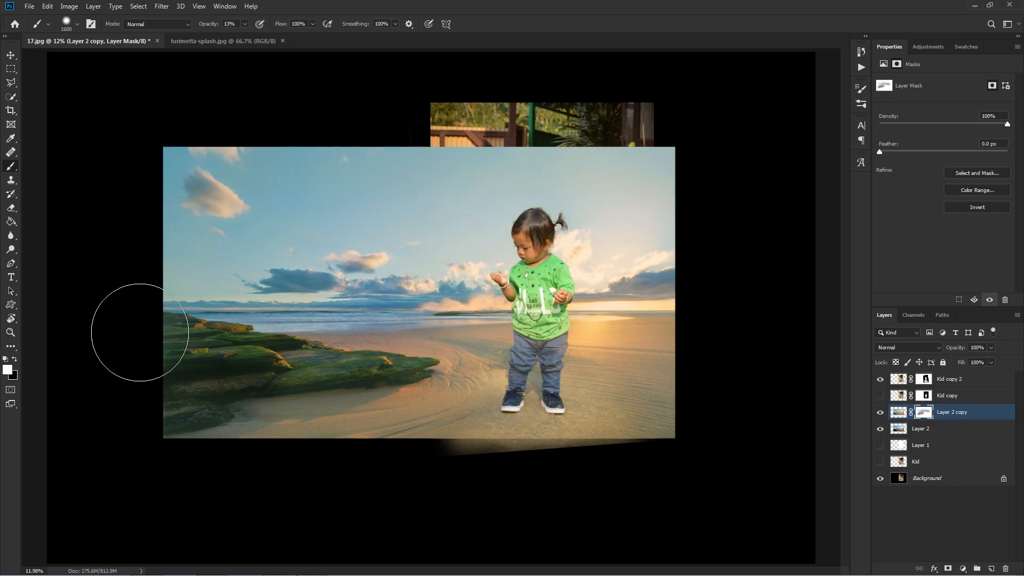
Set the brush to size 2800 and 25% opacity, and paint more black over the rocks and horizon on the Layer 2 copy mask
key("x")
key("bracketright")
key("bracketright")
key("bracketright")
key("bracketright")
key("bracketright")
key("bracketright")
key("bracketright")
key("x")
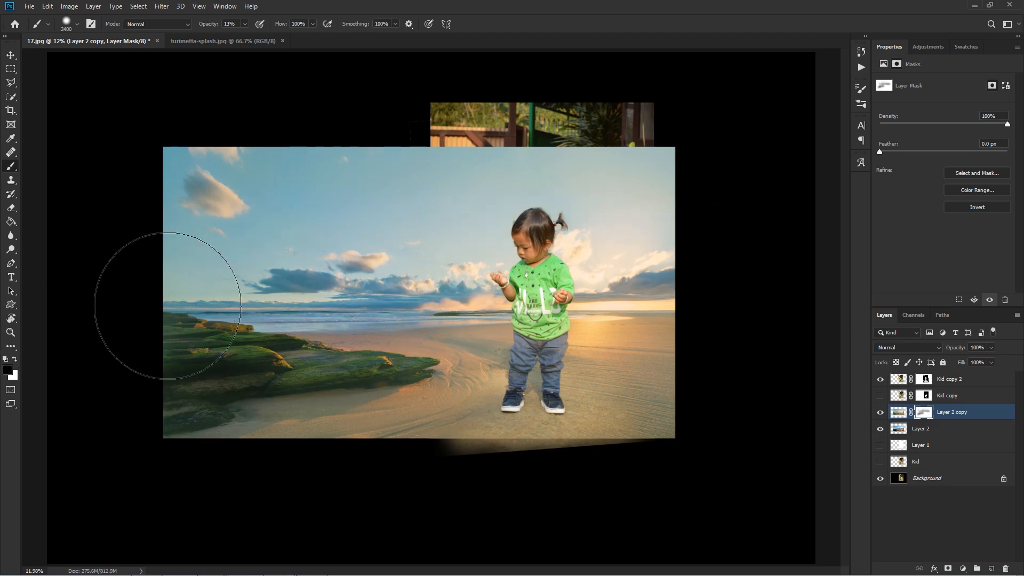
key("bracketleft")
key("bracketleft")
key("4")
key("6")
key("2")
key("5")
scroll(186, 306, "up", 2)
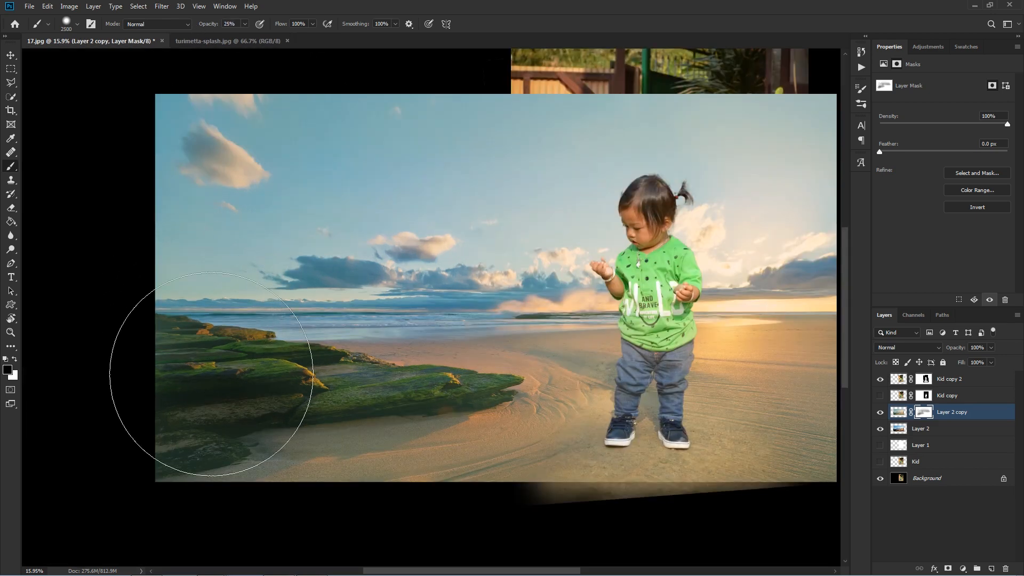
key("bracketright")
key("bracketright")
key("bracketright")
key("bracketright")
key("bracketright")
key("bracketright")
key("bracketright")
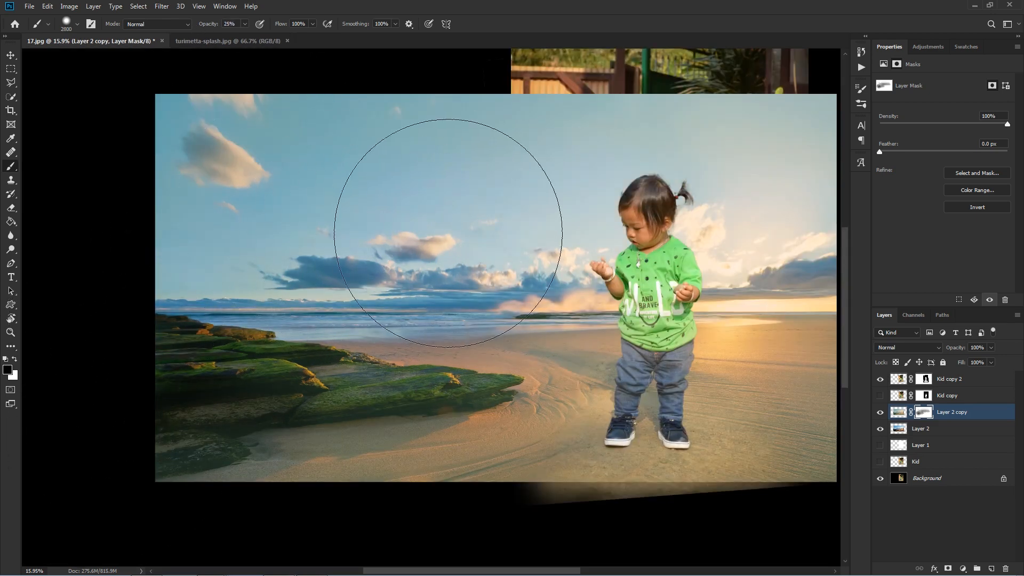
Frame a crop around the child and beach, excluding the black canvas and the leftover original photo
scroll(446, 229, "down", 1)
key("v")
left_click(624, 306)
scroll(625, 305, "down", 1)
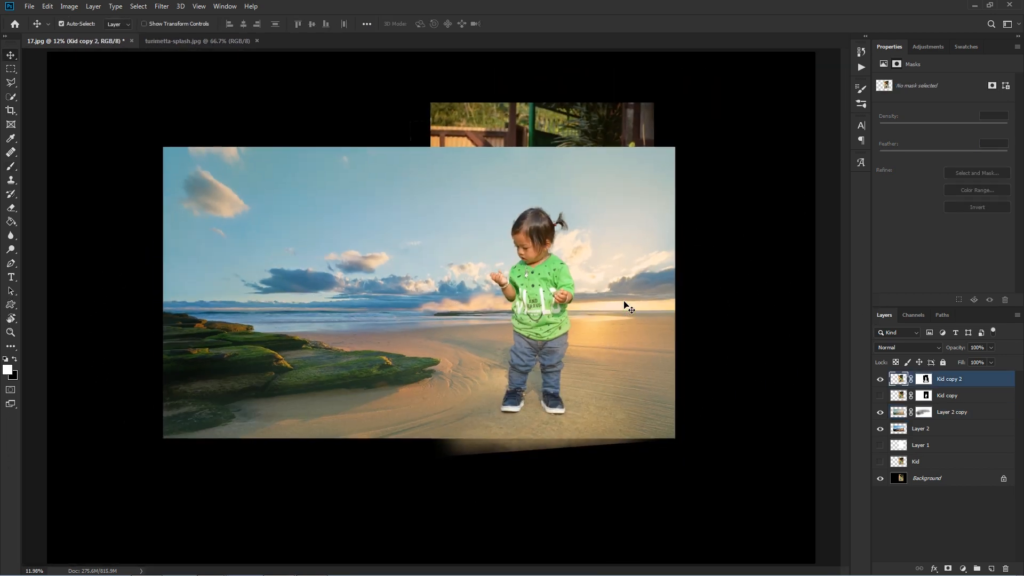
key("c")
left_click_drag(432, 52, 433, 100)
left_click_drag(818, 306, 726, 340)
left_click_drag(141, 307, 218, 307)
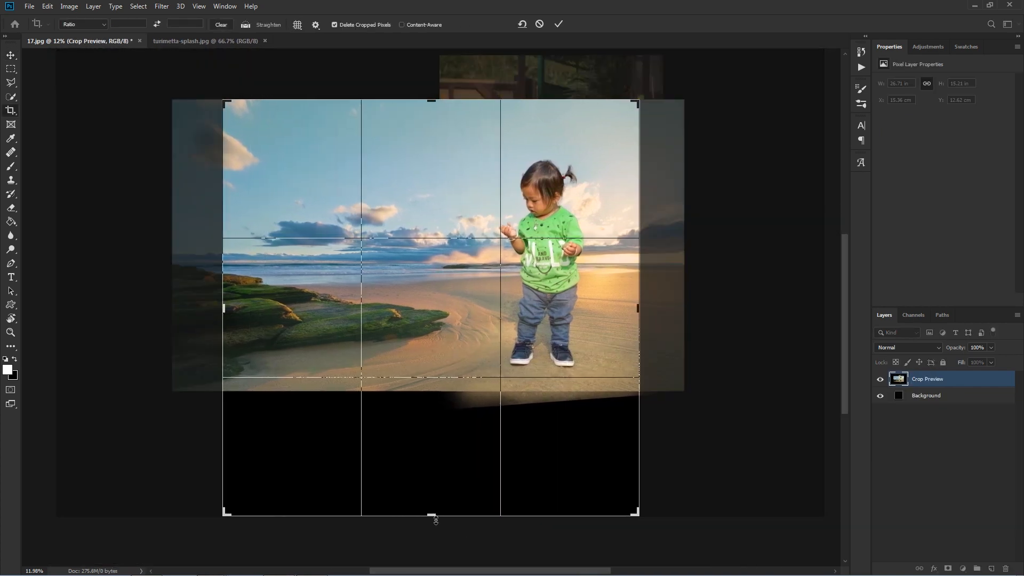
left_click_drag(433, 516, 450, 432)
Set the crop ratio to 3:2 landscape, fit the frame with the child toward the right side, and apply the crop
left_click(82, 24)
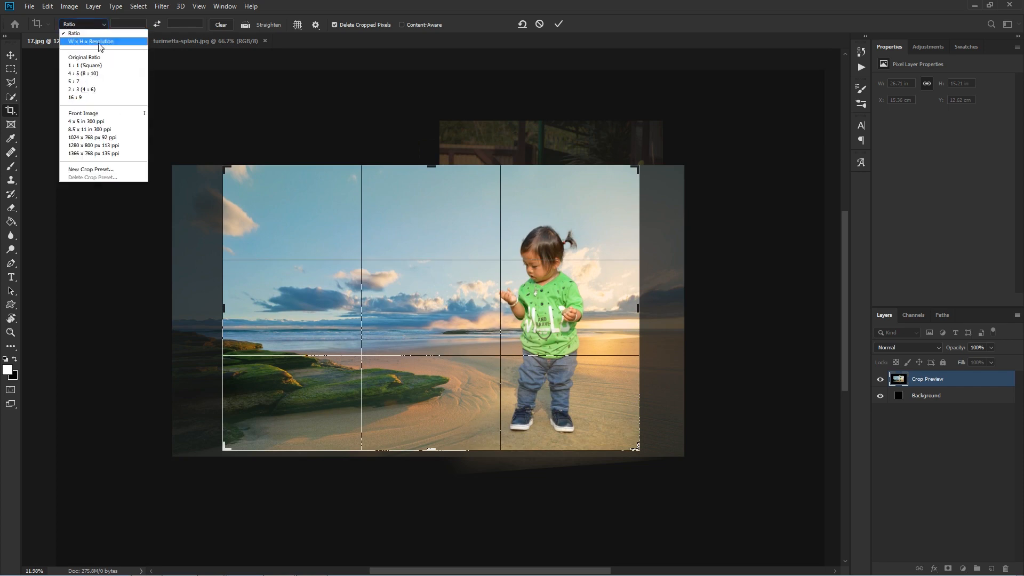
left_click(88, 92)
left_click(157, 25)
left_click_drag(571, 412, 610, 428)
left_click_drag(247, 187, 222, 174)
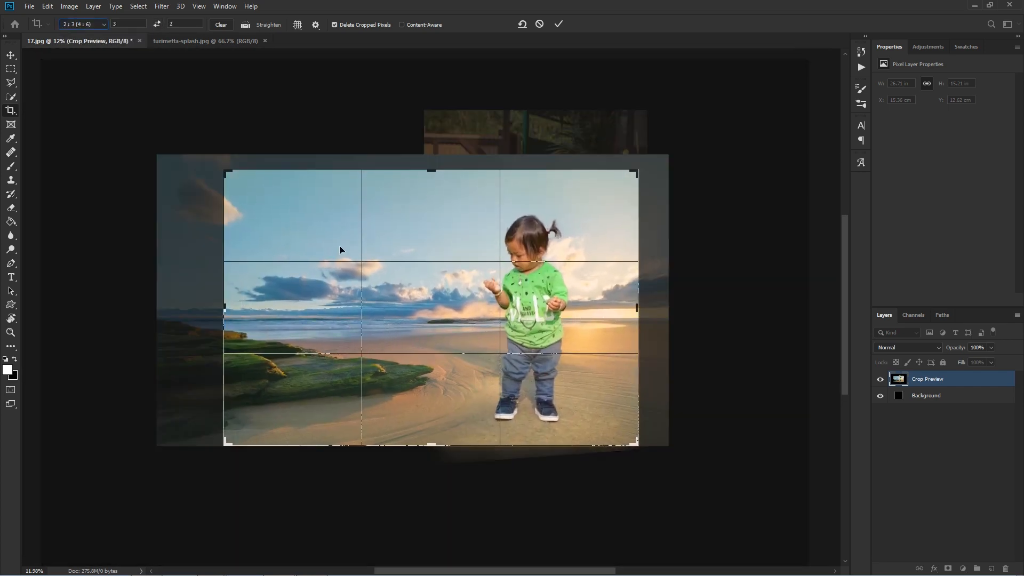
left_click_drag(432, 289, 415, 288)
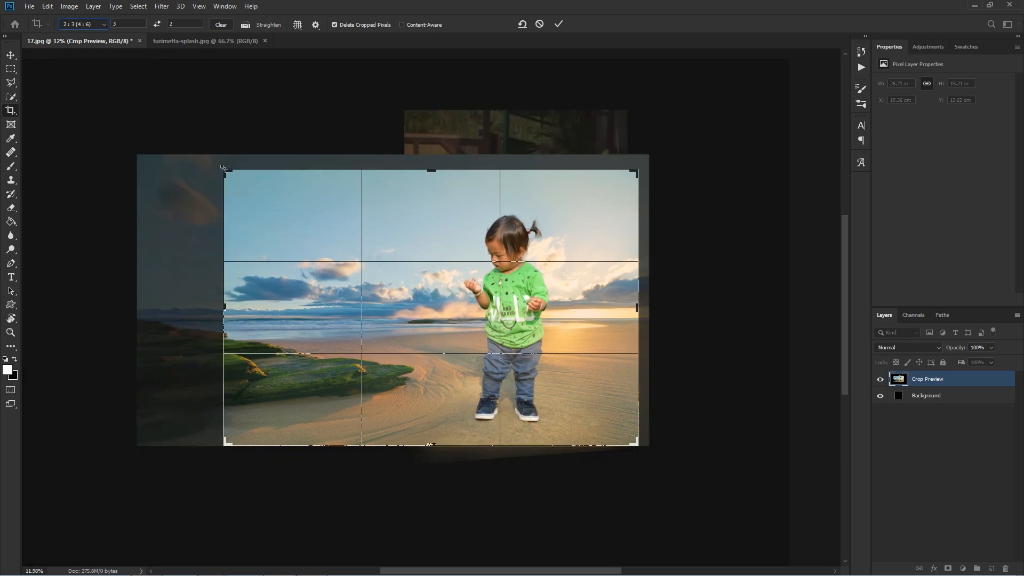
left_click_drag(225, 171, 203, 156)
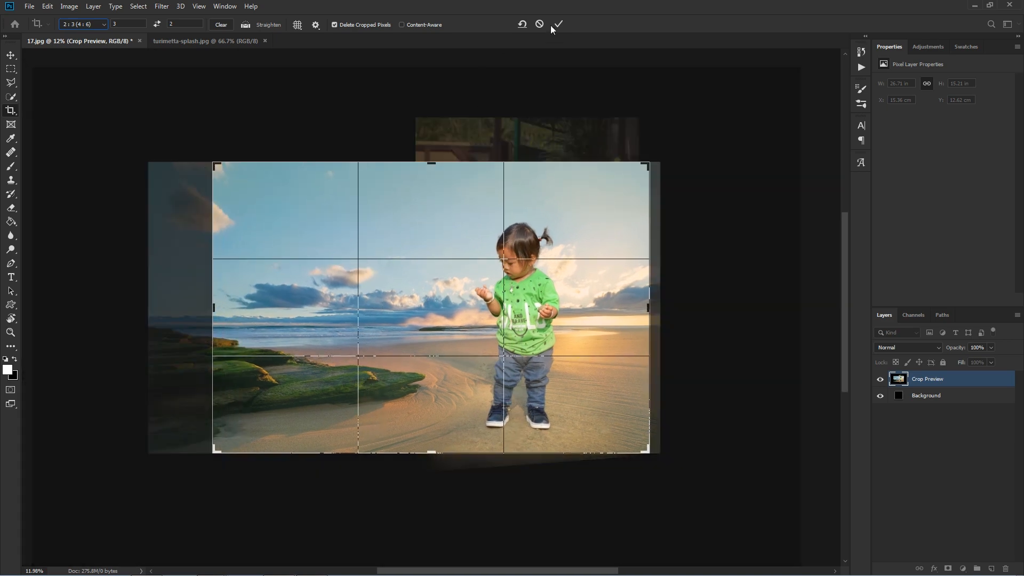
left_click(557, 24)
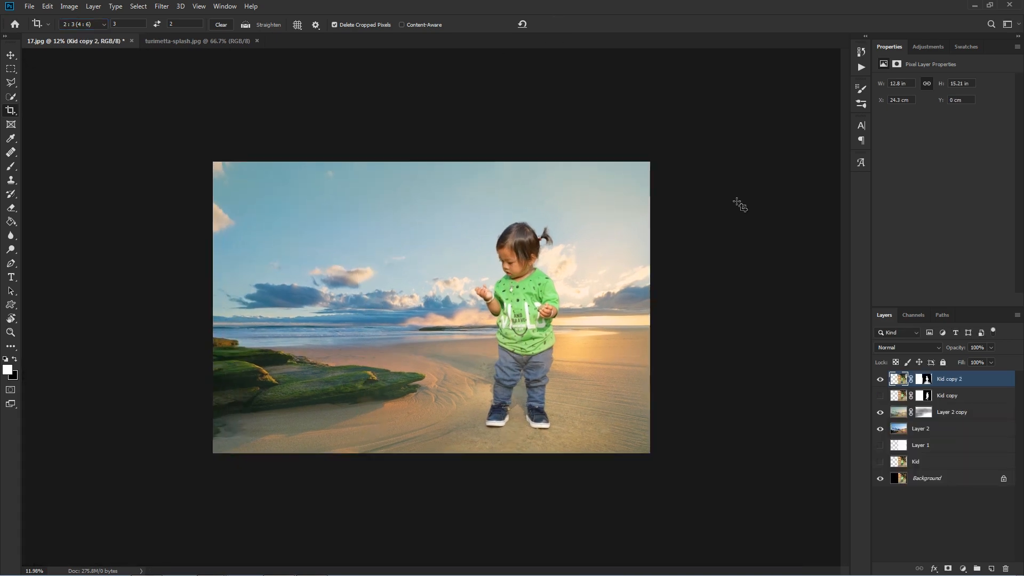
key("ctrl+0")
key("v")
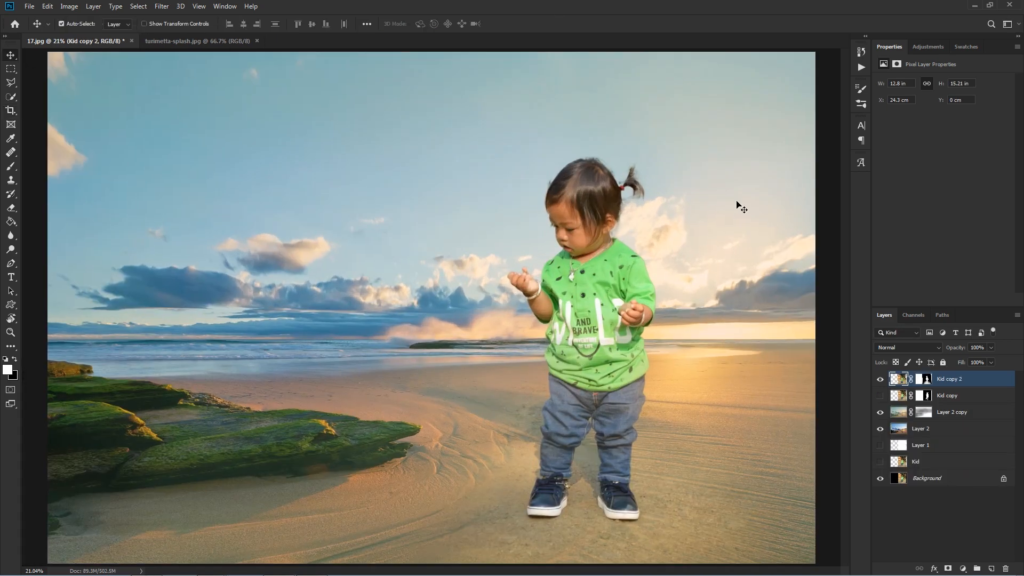
Merge Layer 2 copy and Layer 2 into a new layer while keeping the originals, and duplicate the merged layer
left_click(881, 413)
left_click(882, 413)
left_click(881, 413)
left_click(881, 413)
left_click(459, 335)
scroll(603, 253, "down", 1)
left_click(944, 430, "shift")
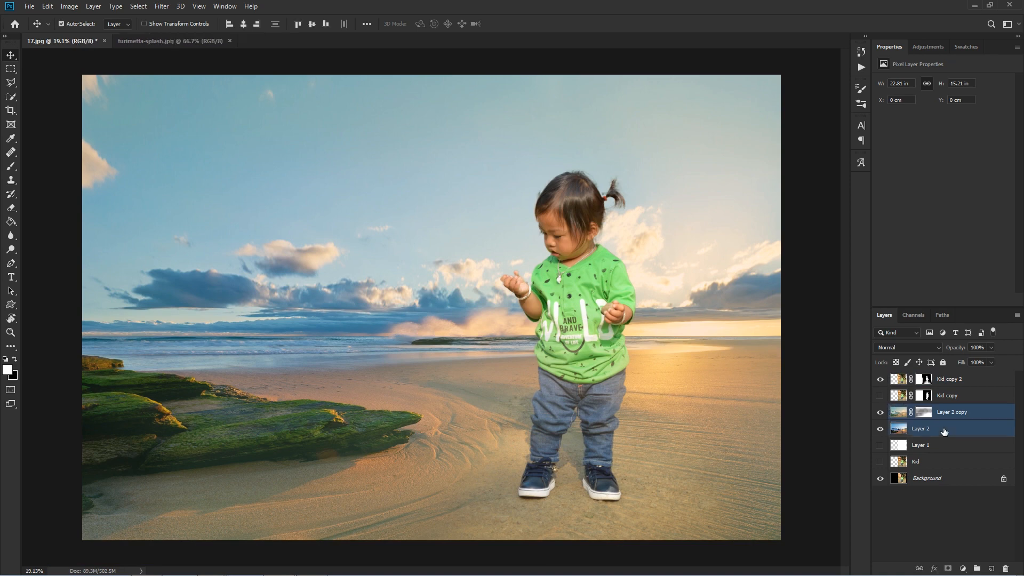
key("ctrl+alt+e")
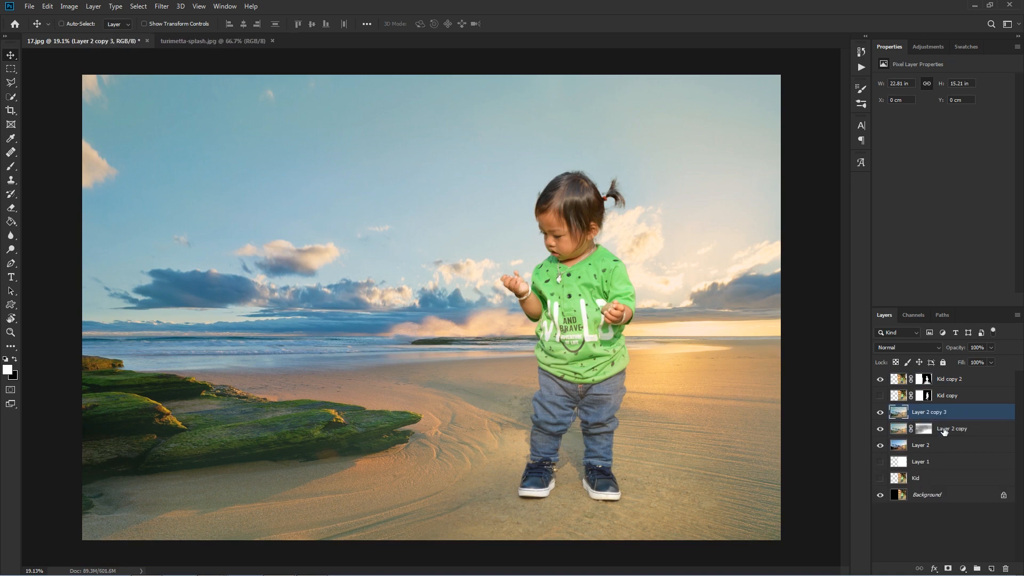
key("ctrl+j")
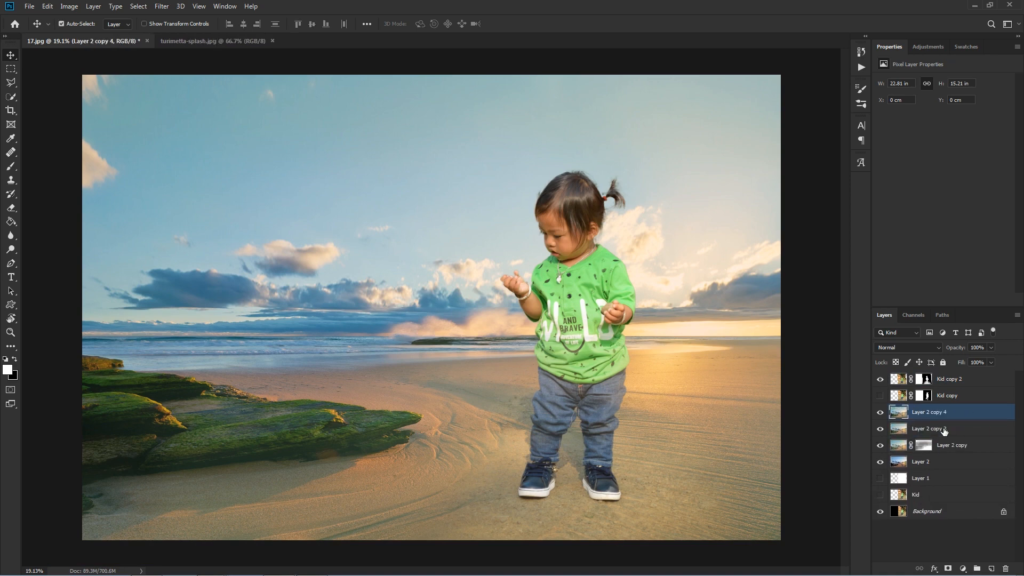
Apply a Gaussian Blur with a radius of 8 pixels to the duplicated beach layer
left_click(162, 7)
mouse_move(176, 124)
left_click(315, 168)
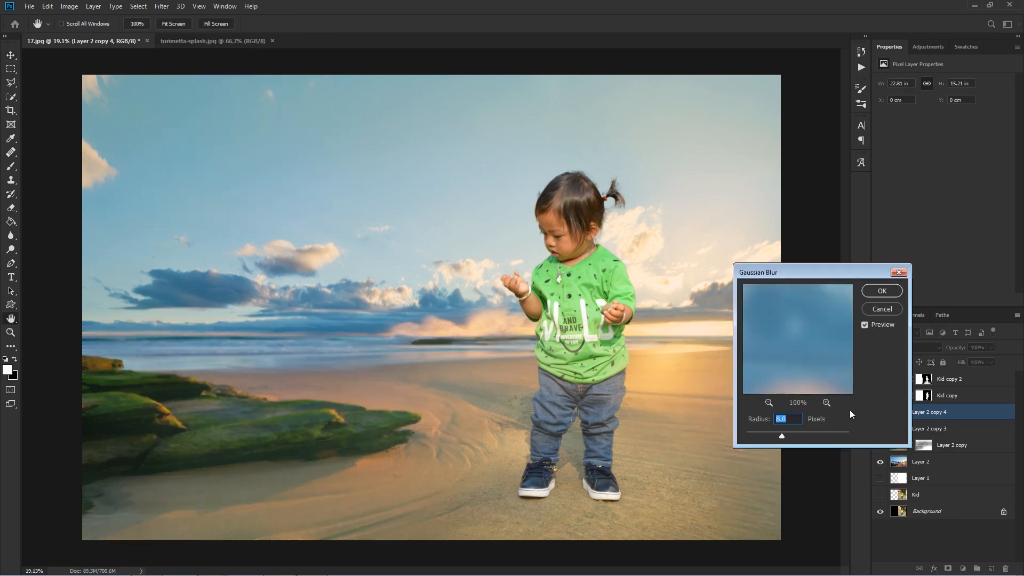
left_click(882, 290)
Mask the blurred beach layer with a linear white-to-black gradient that keeps the sky and sea blurred and the foreground sand sharp
left_click(948, 568)
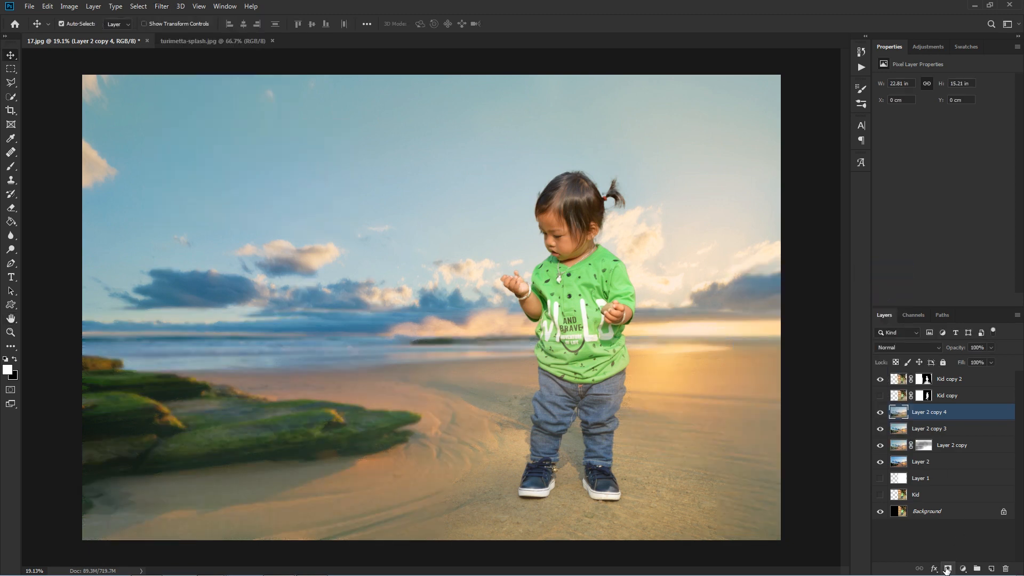
right_click(18, 228)
left_click(48, 221)
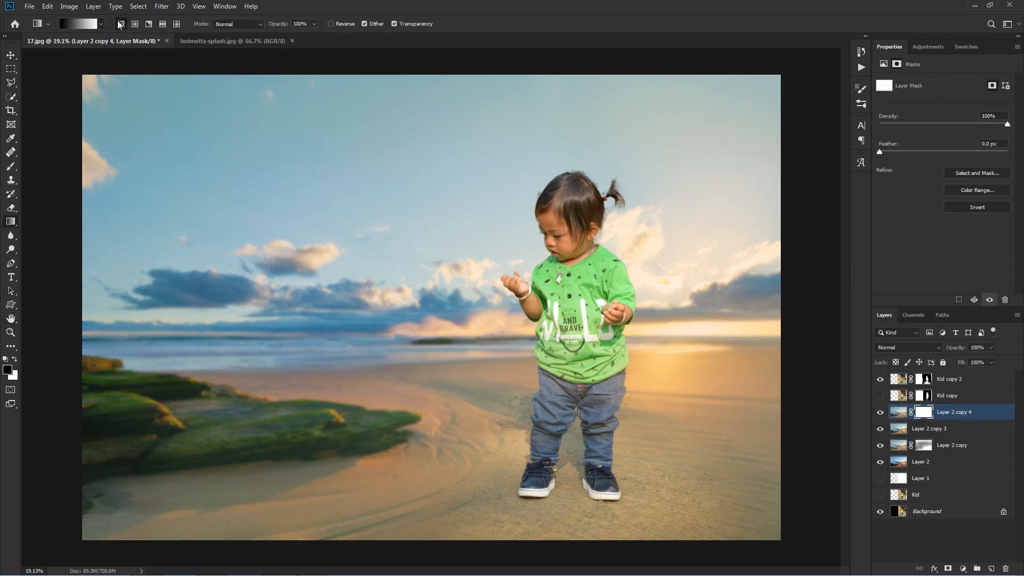
left_click_drag(368, 481, 368, 481)
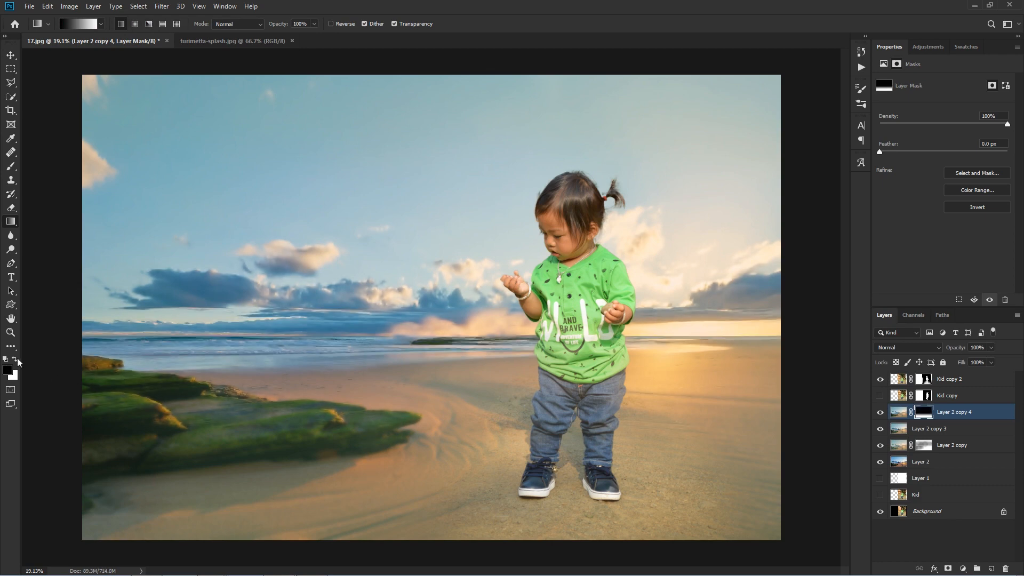
left_click_drag(343, 327, 341, 487)
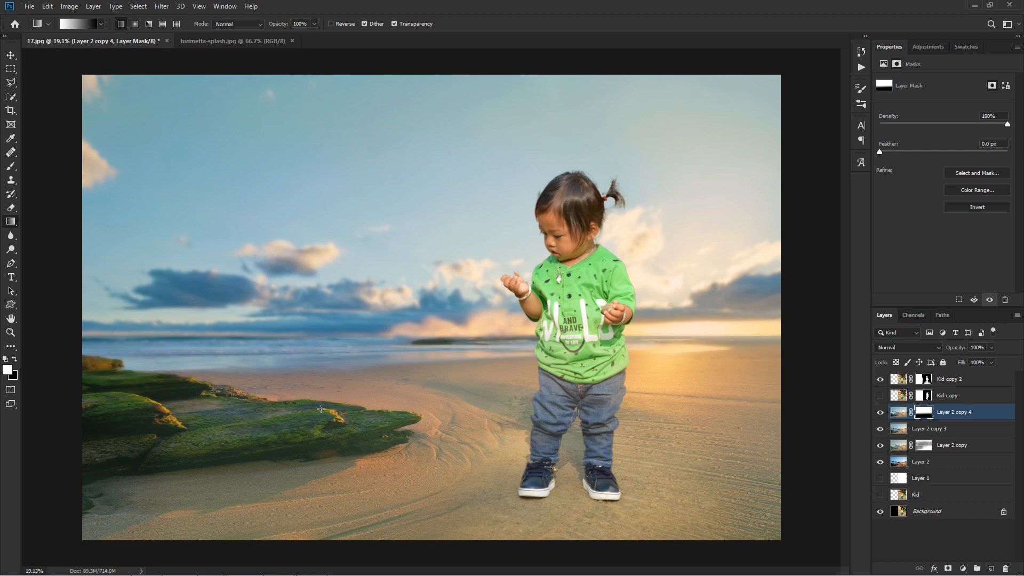
left_click_drag(319, 403, 321, 408)
scroll(336, 420, "up", 1)
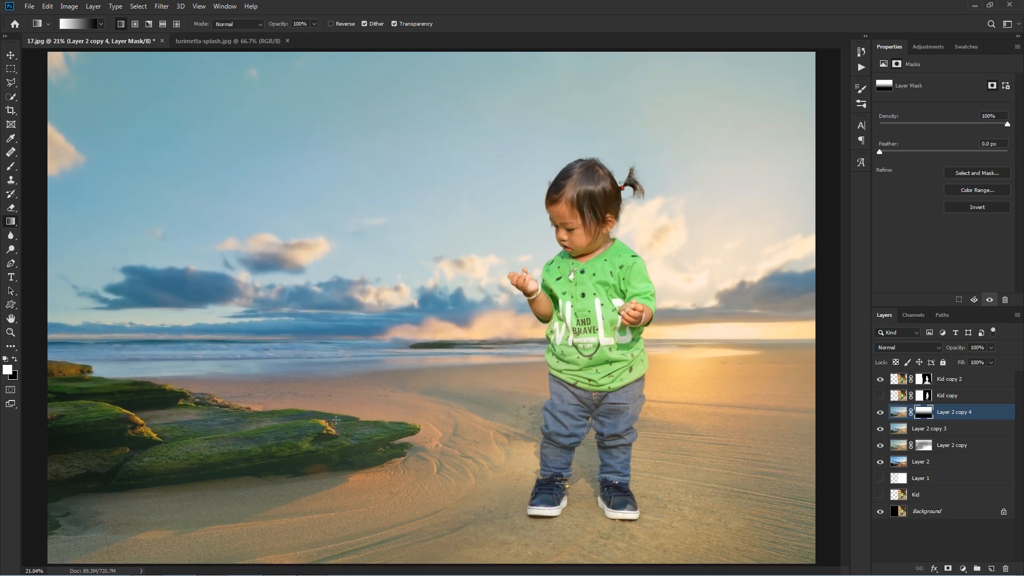
key("v")
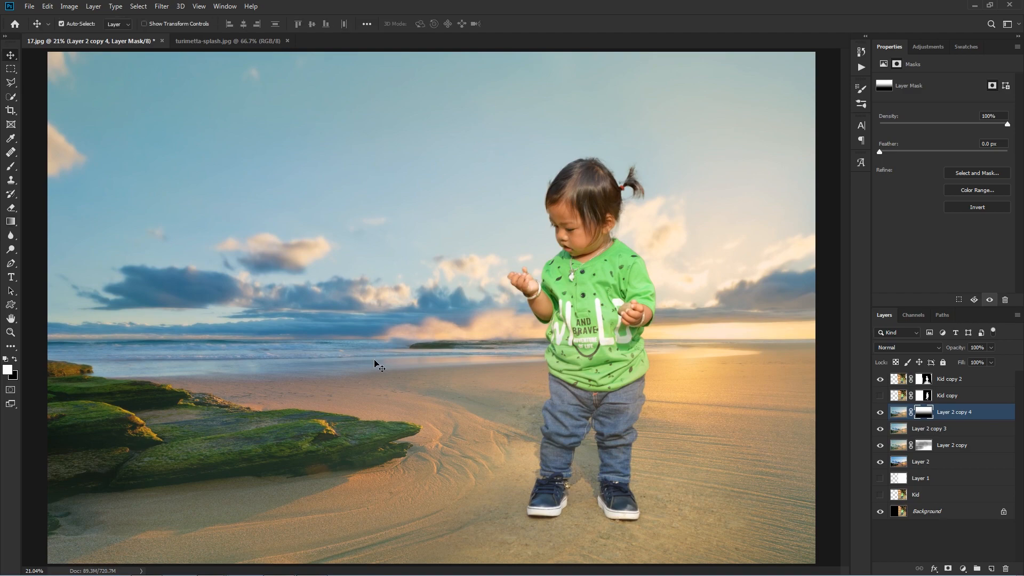
left_click(235, 41)
left_click(287, 41)
key("ctrl+o")
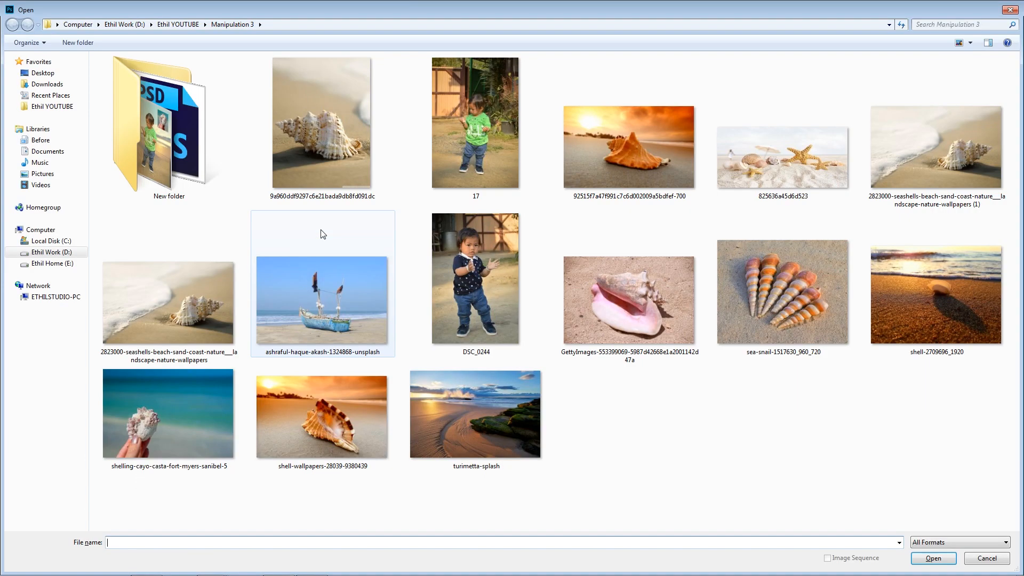
left_click(332, 427)
left_click(166, 437, "ctrl")
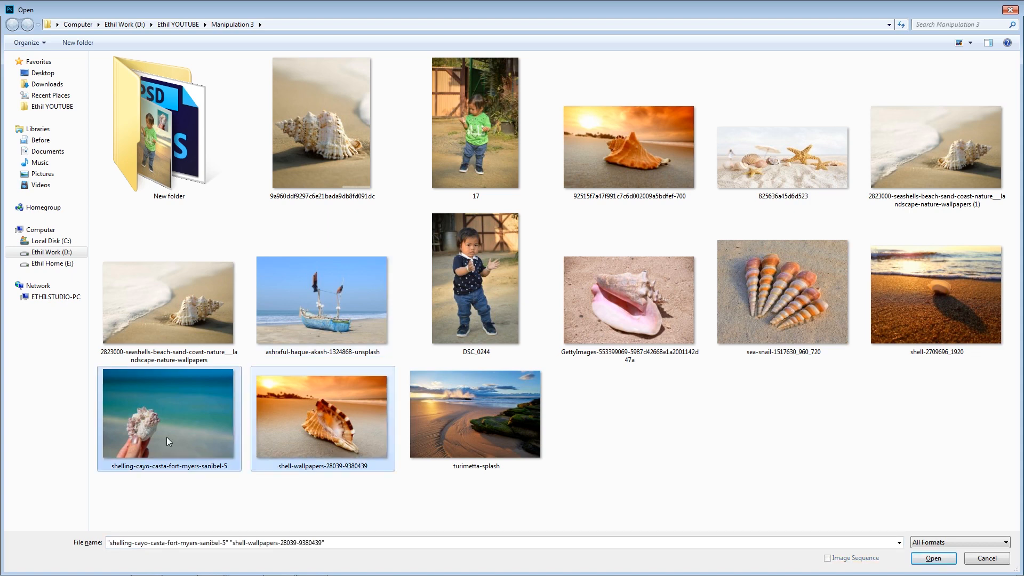
left_click(805, 309, "ctrl")
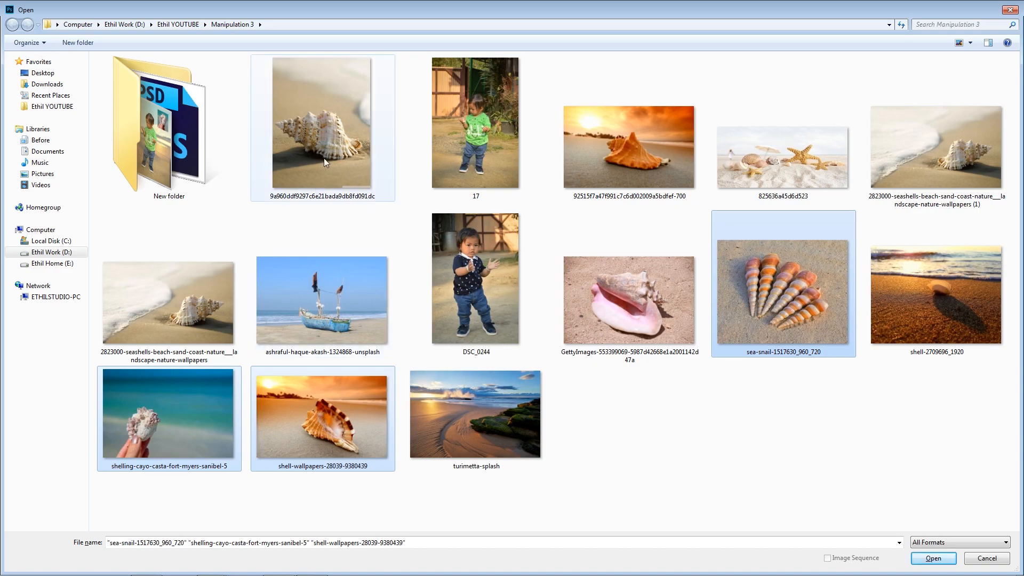
left_click(321, 122, "ctrl")
key("Return")
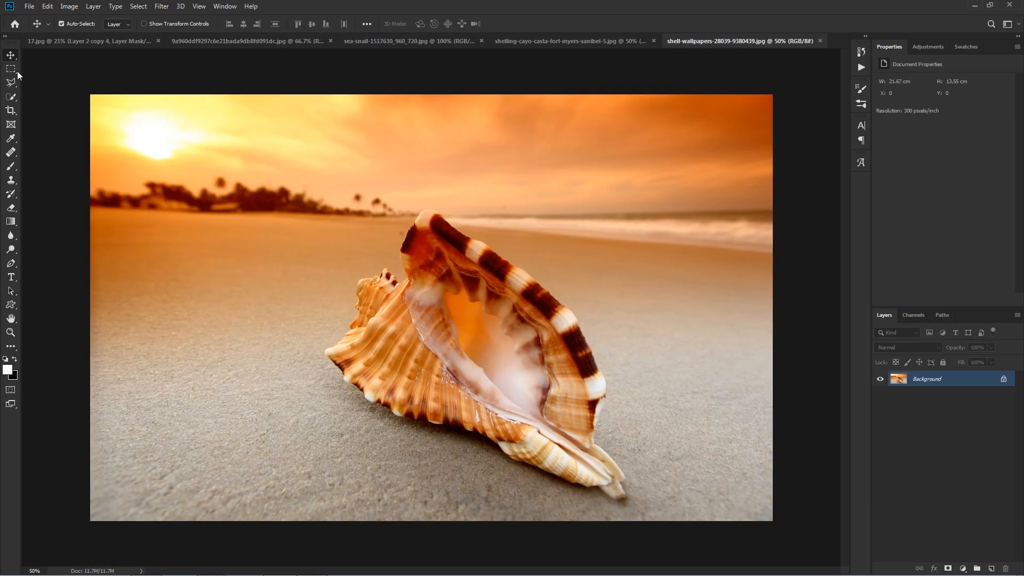
Select the whole striped conch shell with the Quick Selection tool and copy it to a new layer
left_click(11, 97)
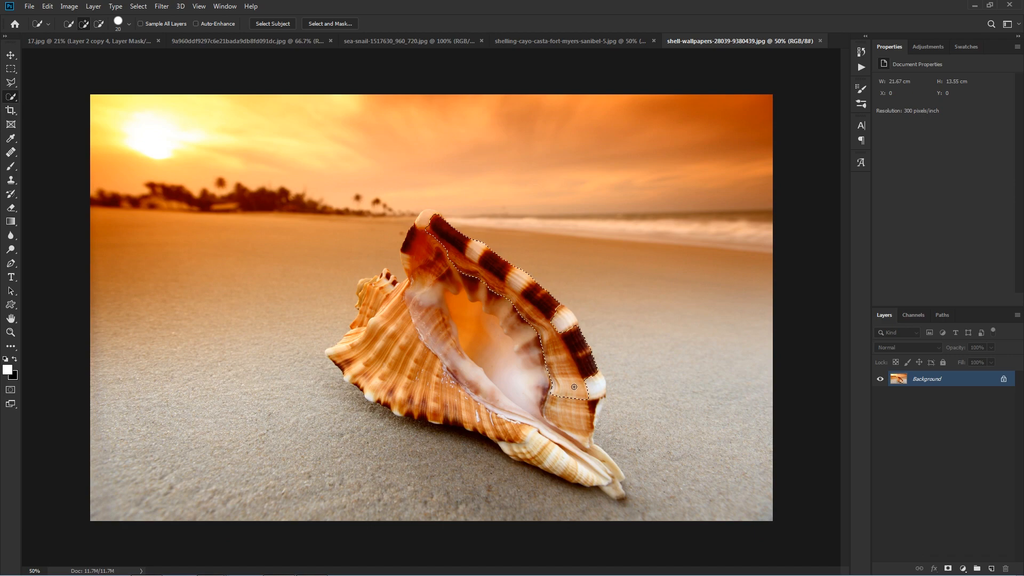
mouse_move(426, 226)
left_mouse_down()
mouse_move(408, 336)
mouse_move(523, 435)
mouse_move(608, 477)
left_mouse_up()
scroll(389, 324, "up", 4)
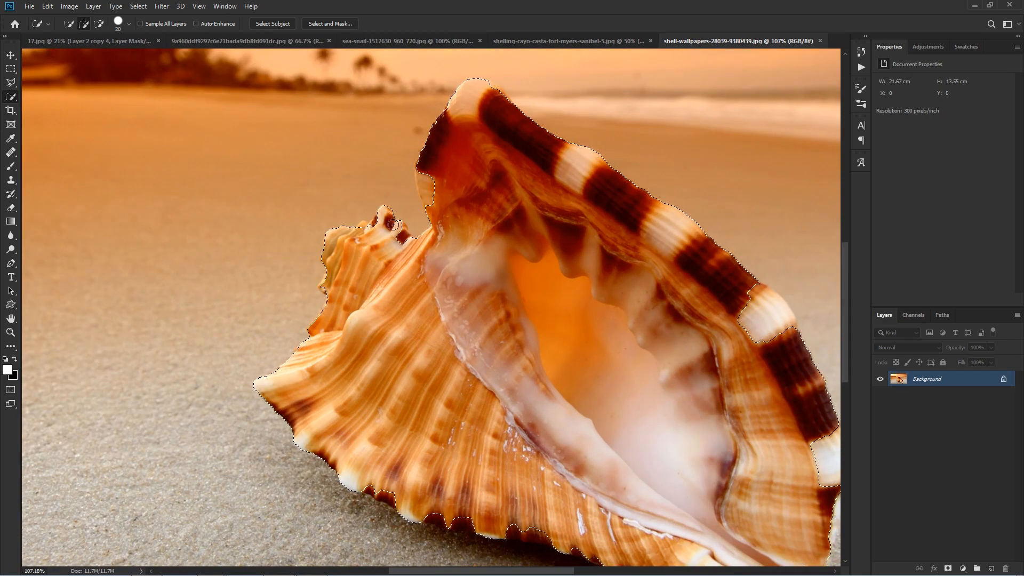
scroll(410, 264, "up", 3)
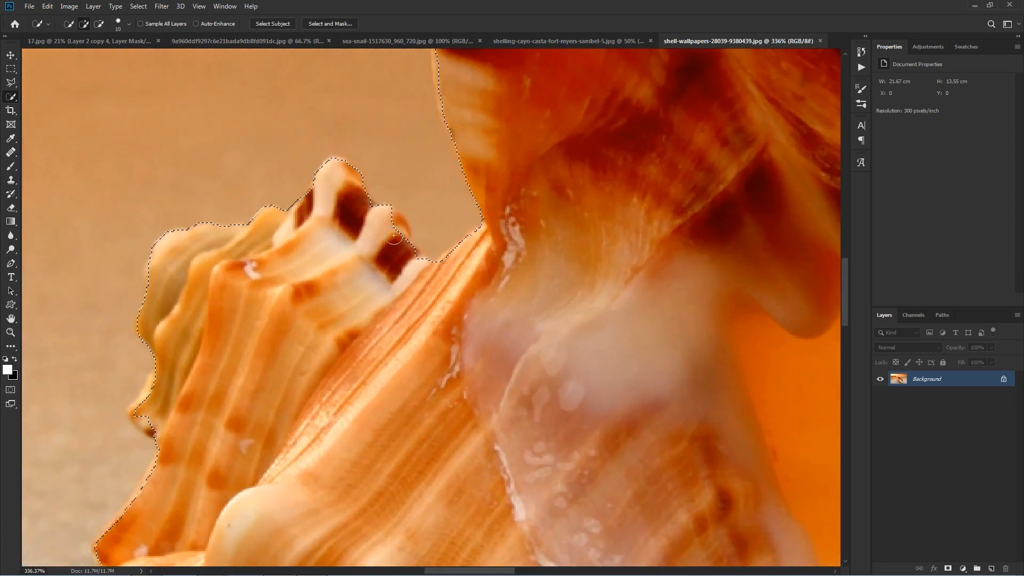
key("bracketleft")
key("bracketleft")
key("bracketleft")
key("bracketleft")
scroll(727, 340, "down", 5)
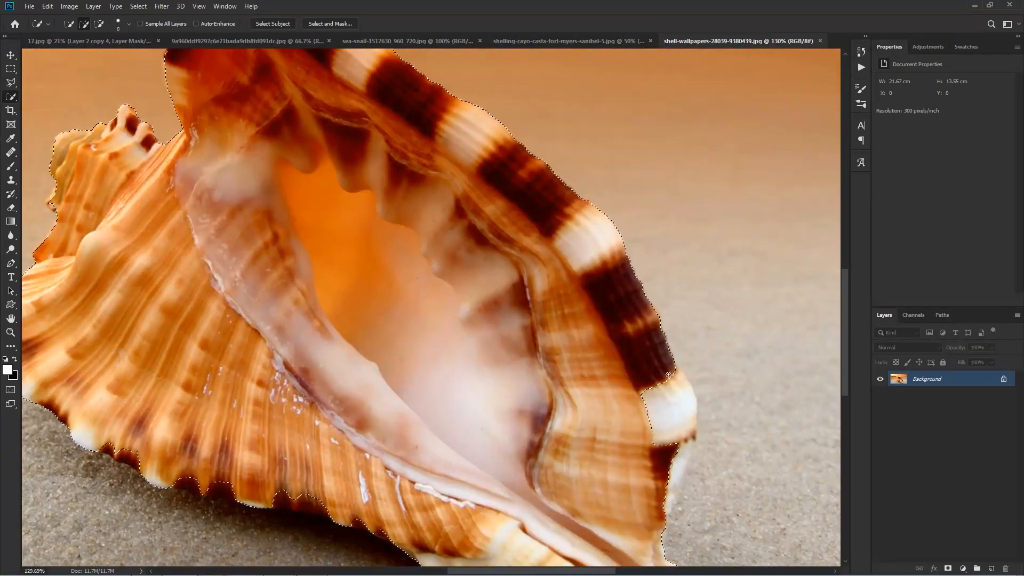
left_click_drag(363, 520, 380, 314)
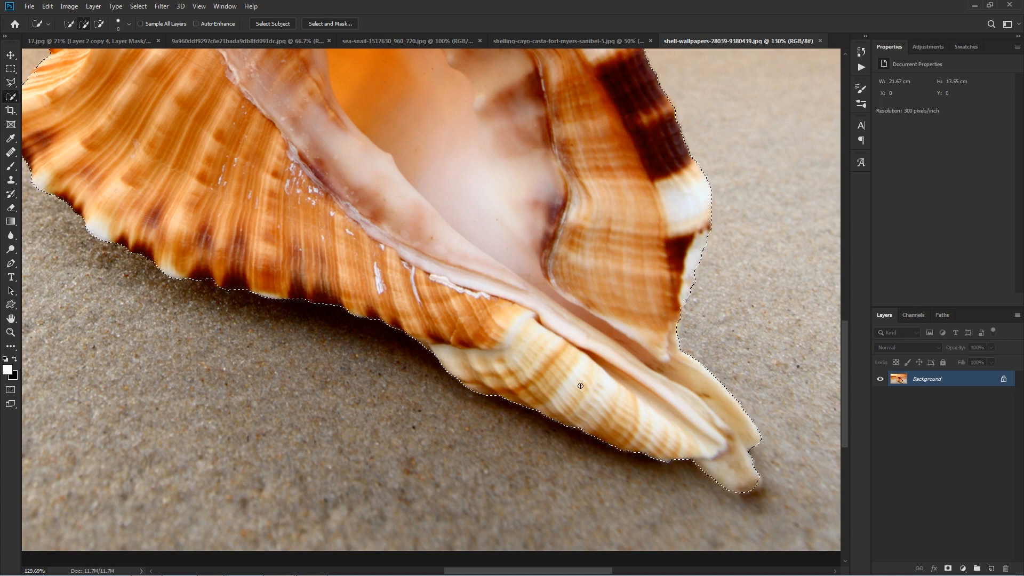
scroll(581, 385, "down", 4)
key("ctrl+j")
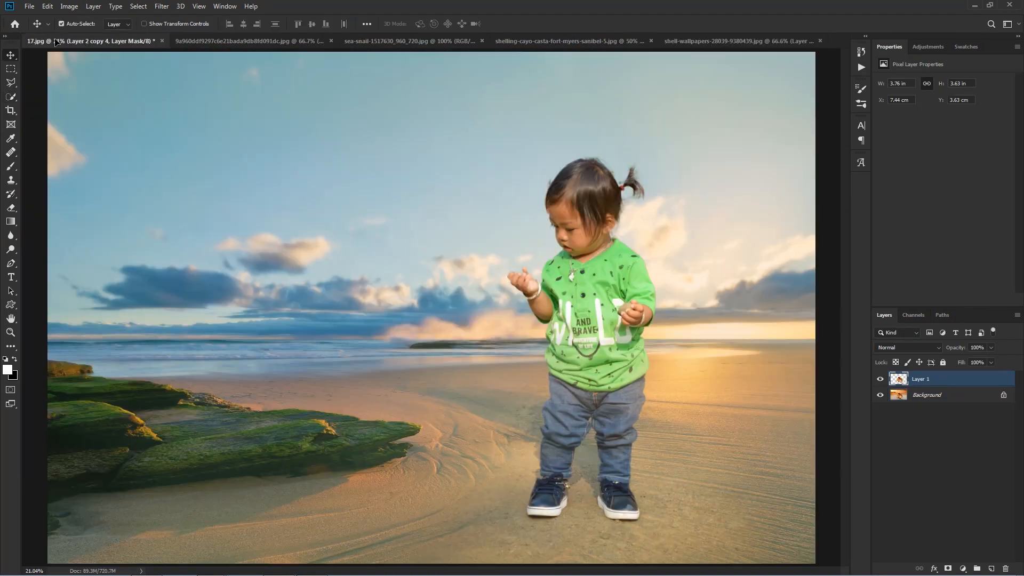
Bring the cut-out conch shell into the 17.jpg composite and convert it to a smart object
key("ctrl+v")
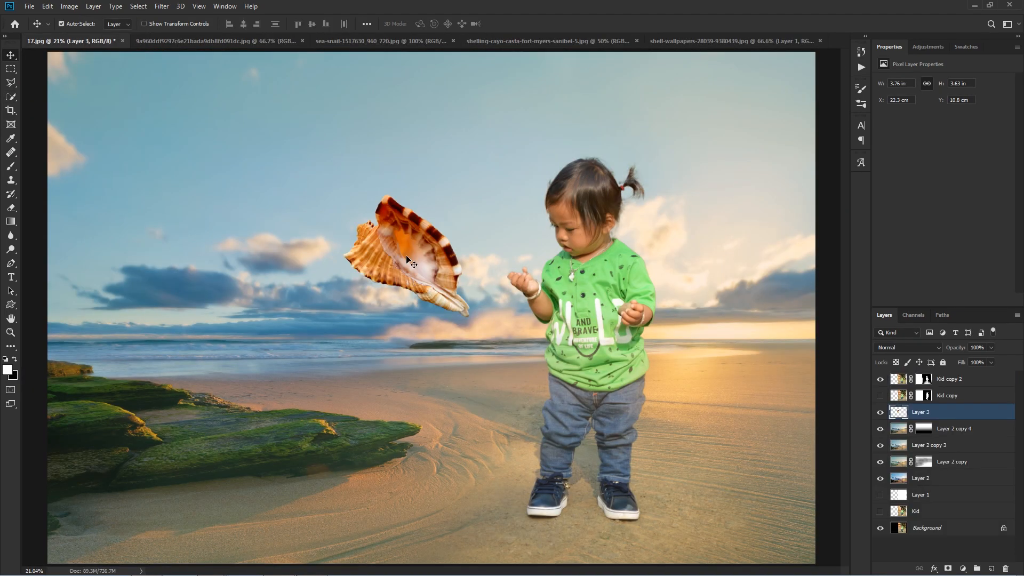
scroll(408, 254, "up", 3)
left_click_drag(448, 263, 430, 304)
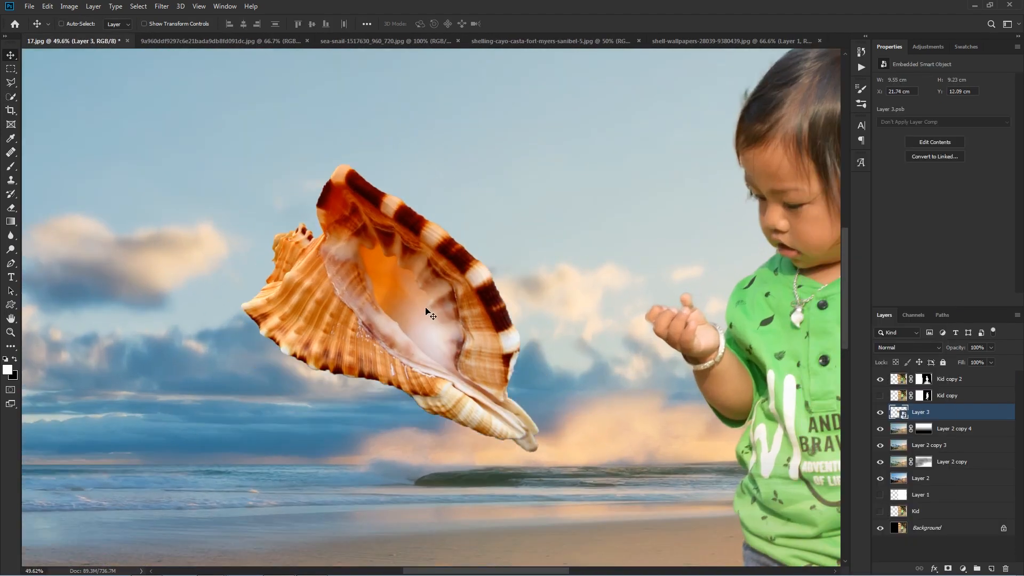
Scale the shell to 27.31% over the child's closed hand and move its layer above Kid copy 2
key("ctrl+t")
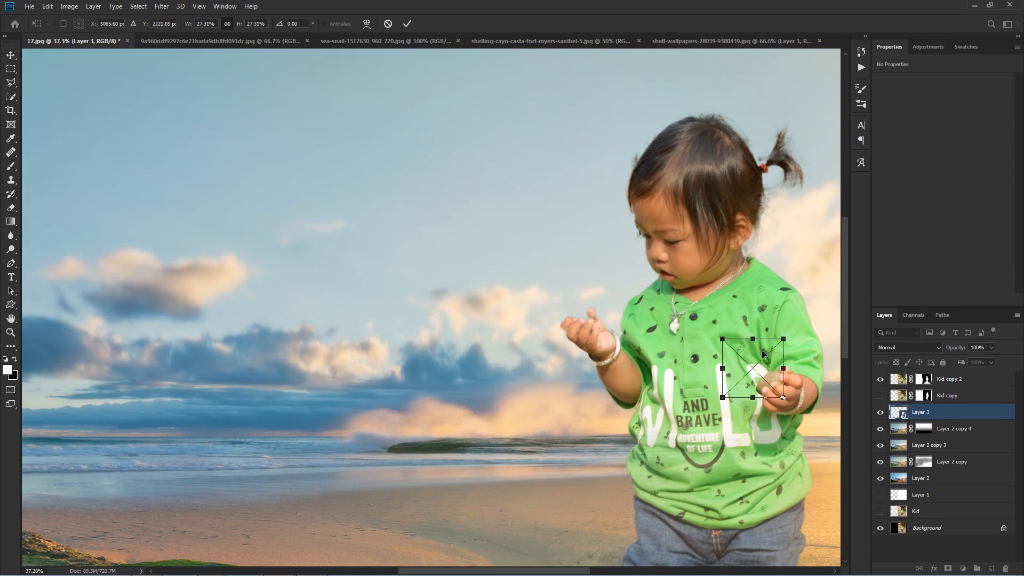
key("Return")
left_click_drag(953, 414, 954, 373)
scroll(768, 374, "up", 5)
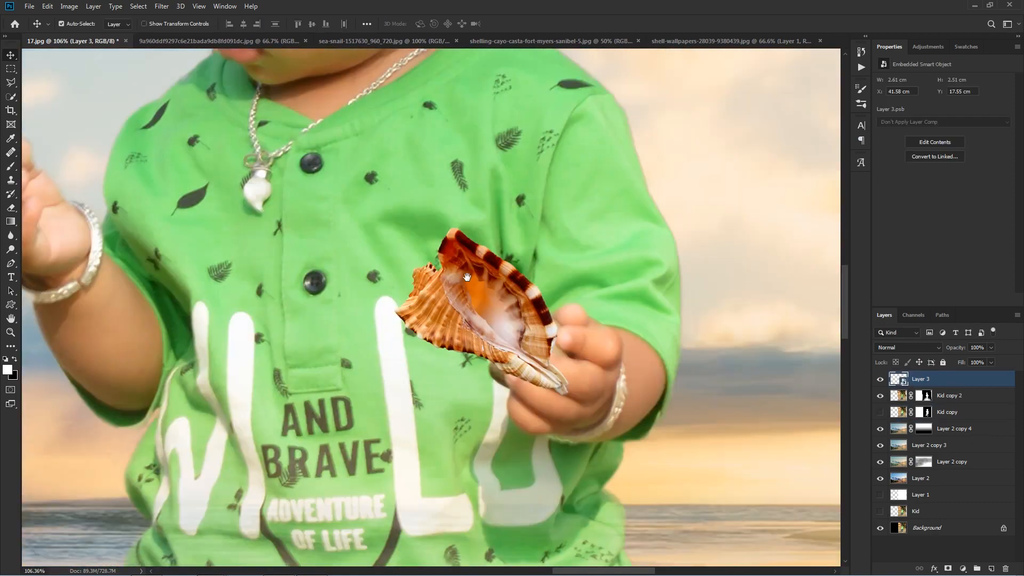
Move the shell beside the closed hand, rotate it, and flip it vertically
left_click_drag(508, 313, 337, 300)
scroll(414, 290, "down", 4)
key("ctrl+t")
left_click_drag(463, 280, 464, 159)
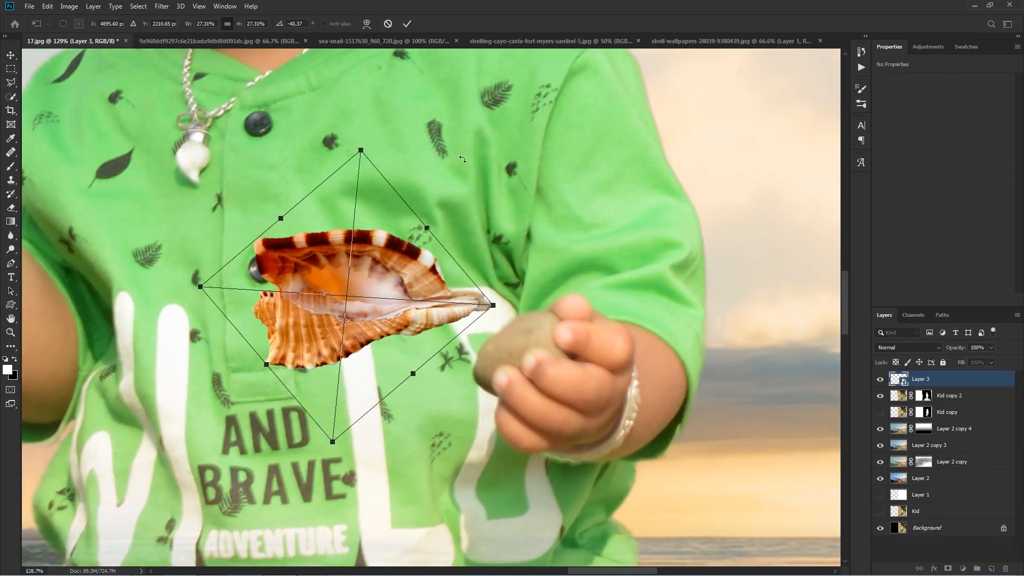
right_click(369, 240)
left_click(400, 421)
left_click_drag(446, 214, 427, 384)
Fit the flipped shell into the child's closed hand at 25.18% scale and -6.63° rotation
left_click_drag(377, 359, 506, 319)
left_click_drag(587, 315, 577, 330)
left_click_drag(565, 292, 575, 330)
left_click_drag(593, 369, 538, 413)
left_click_drag(510, 292, 530, 328)
scroll(530, 327, "down", 10)
scroll(530, 328, "up", 6)
key("Return")
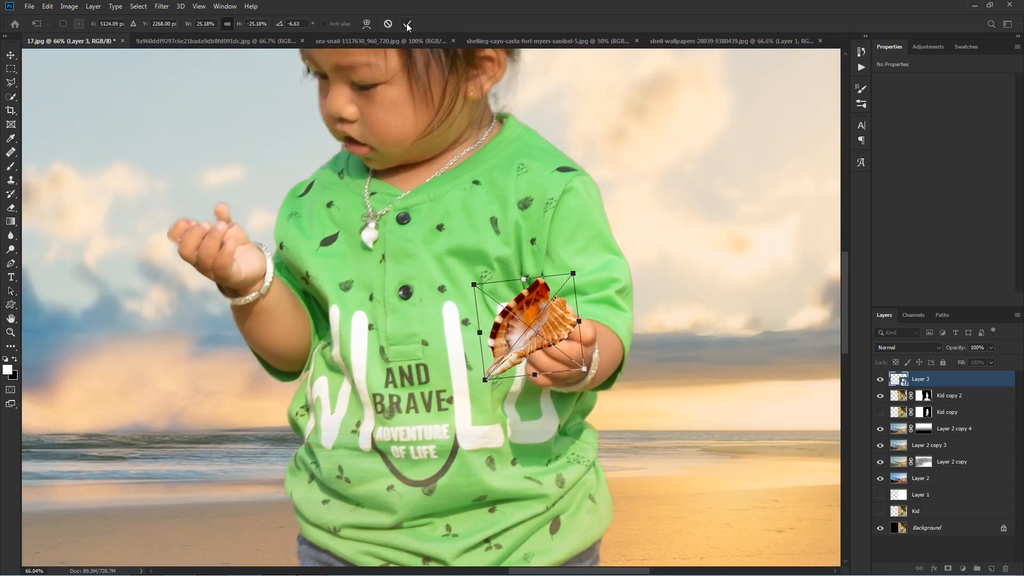
Add a layer mask to the shell and paint it black at 100% brush opacity where the fingers overlap the shell
scroll(530, 341, "up", 4)
left_click(948, 569)
right_click(10, 167)
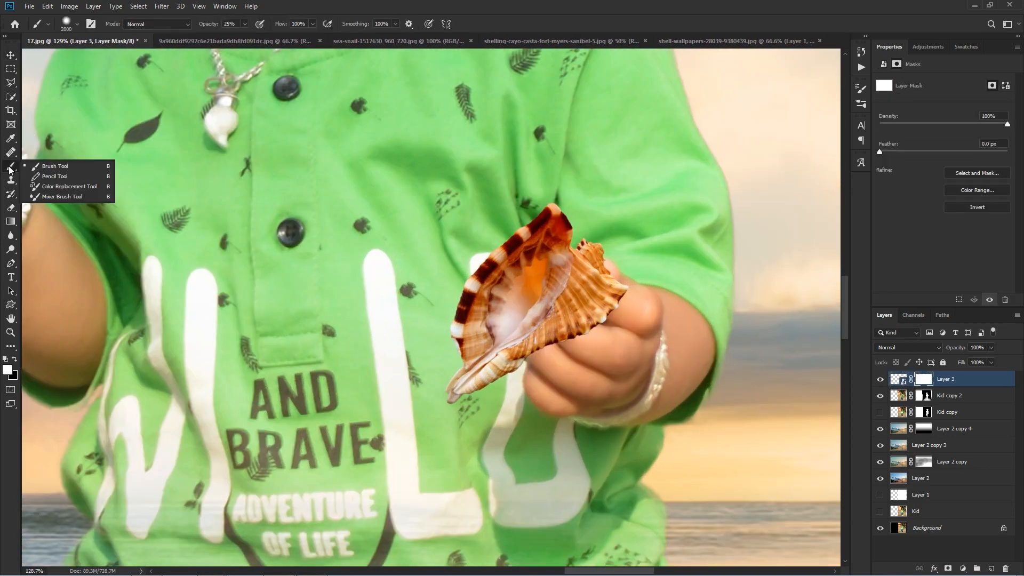
left_click(55, 166)
scroll(581, 287, "up", 4)
key("x")
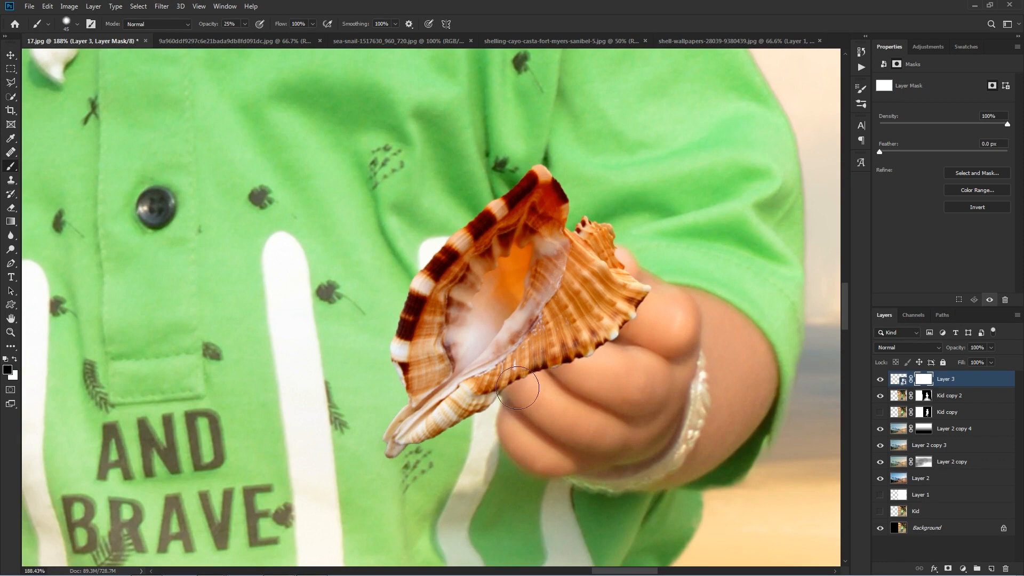
key("0")
mouse_move(615, 257)
left_mouse_down()
mouse_move(646, 295)
mouse_move(618, 297)
mouse_move(516, 397)
mouse_move(541, 391)
mouse_move(519, 374)
left_mouse_up()
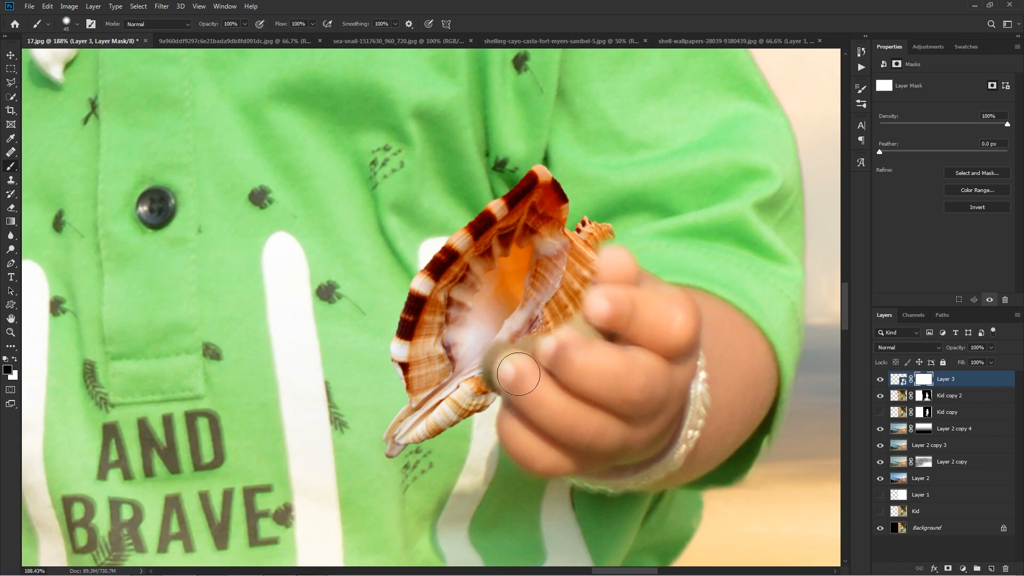
Harden the brush and use a smaller white tip on the mask to restore the shell around the uppermost fingertip
left_click(76, 24)
left_click_drag(57, 81, 107, 81)
left_click(670, 336)
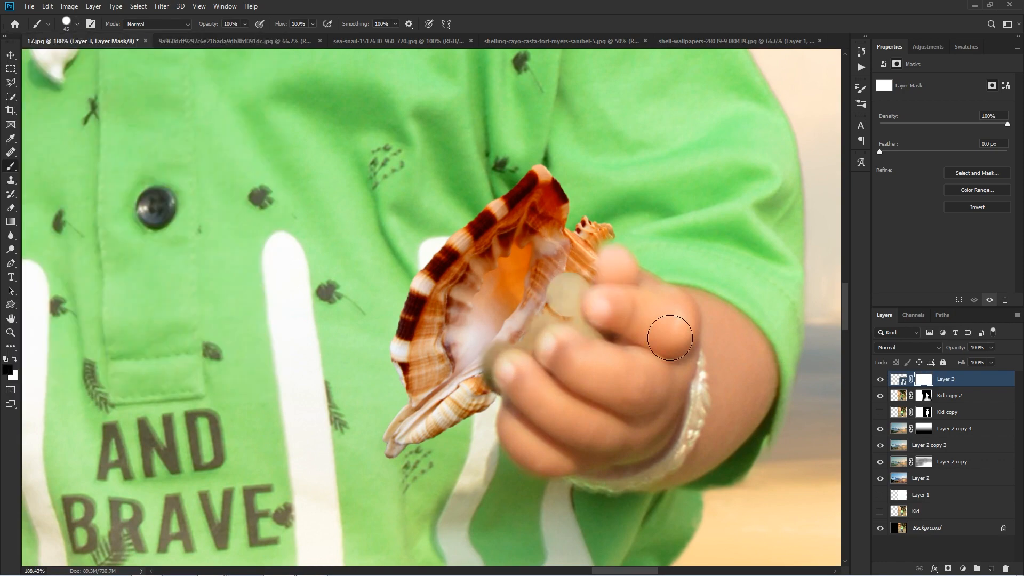
scroll(637, 343, "up", 5)
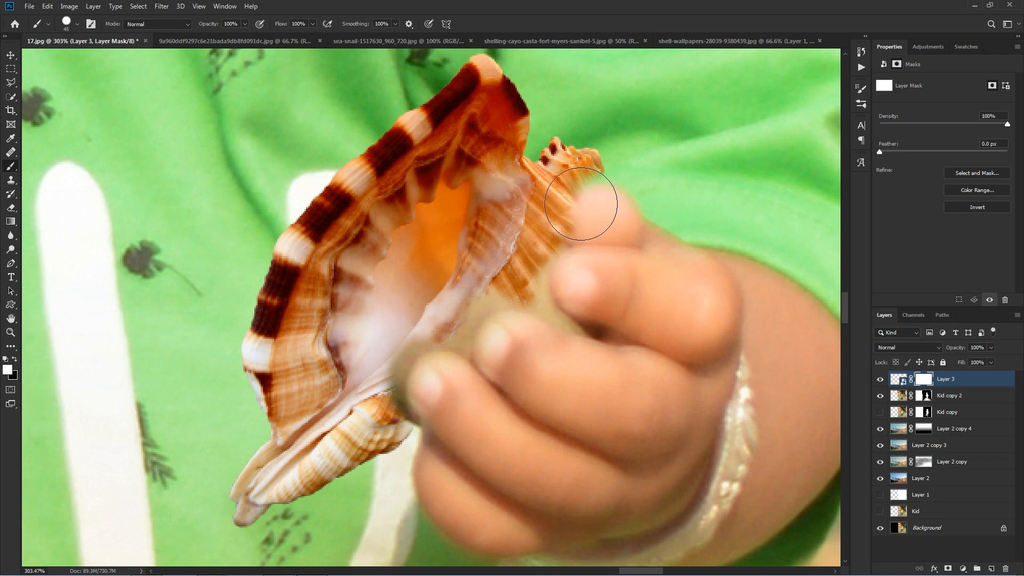
key("bracketleft")
key("bracketleft")
key("bracketleft")
key("bracketleft")
scroll(576, 224, "up", 2)
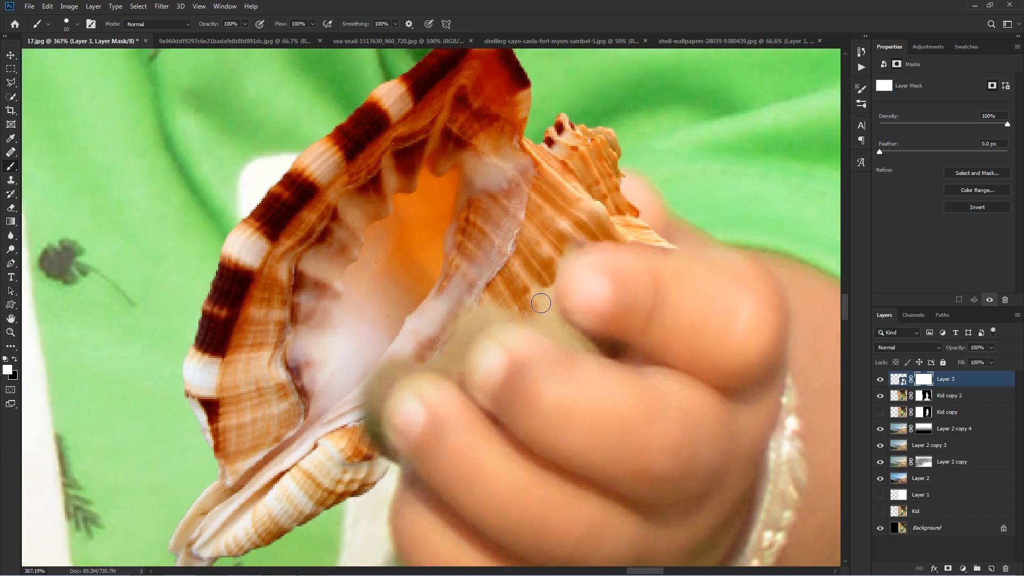
Paint the shell mask white between and around the fingers to restore the shell up to the fingertips' edges
left_click_drag(550, 313, 618, 355)
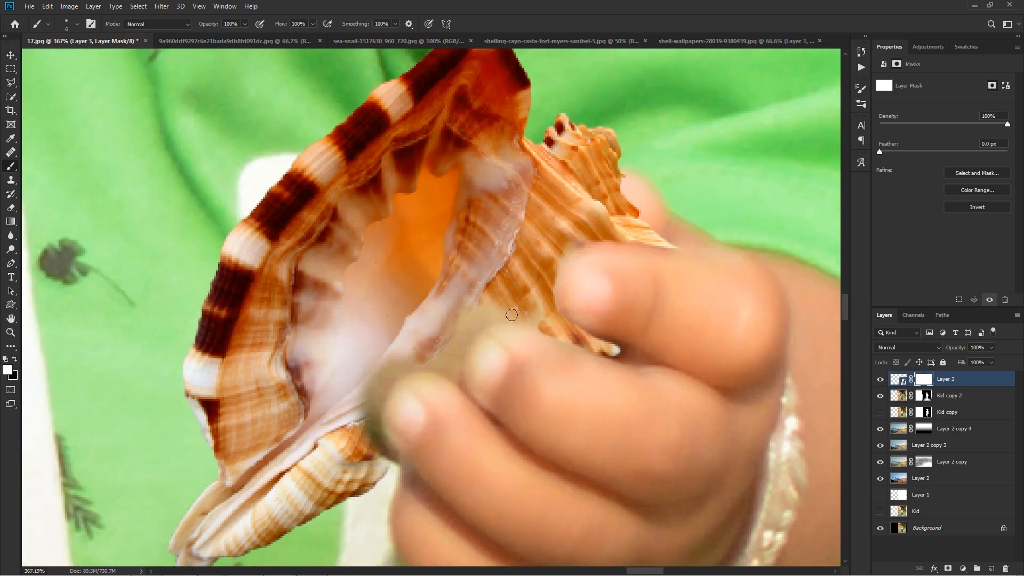
mouse_move(512, 315)
left_mouse_down()
mouse_move(484, 315)
mouse_move(458, 356)
left_mouse_up()
mouse_move(375, 411)
left_mouse_down()
mouse_move(385, 458)
mouse_move(357, 379)
mouse_move(336, 472)
mouse_move(404, 338)
left_mouse_up()
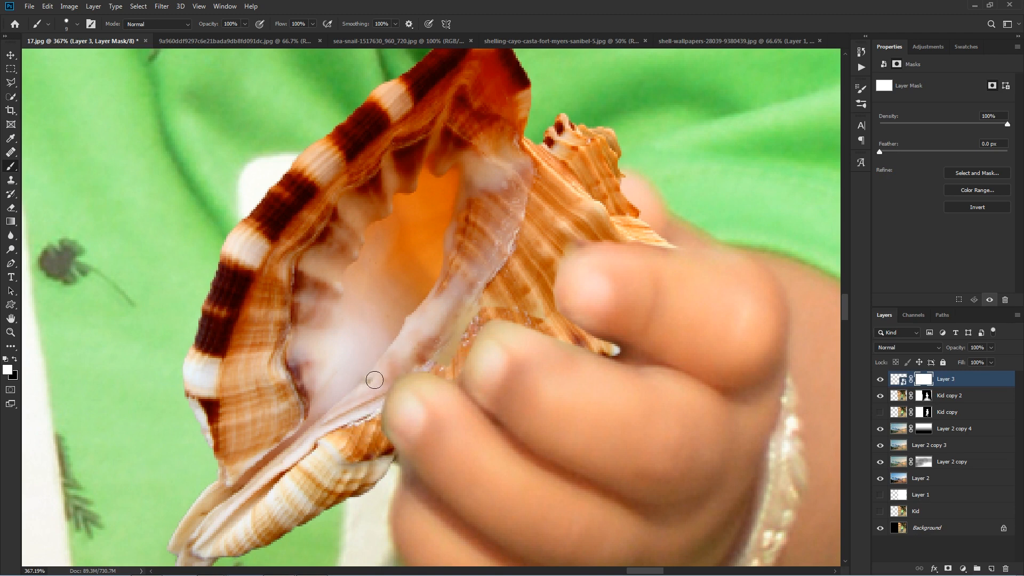
key("bracketright")
key("bracketright")
mouse_move(532, 308)
left_mouse_down()
mouse_move(471, 319)
mouse_move(484, 291)
left_mouse_up()
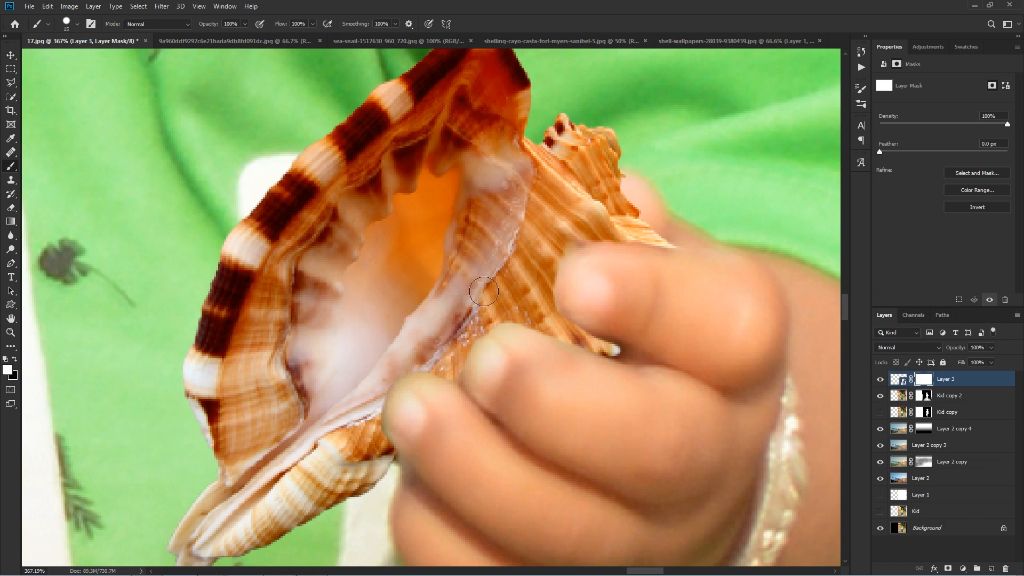
key("bracketleft")
scroll(574, 232, "up", 2)
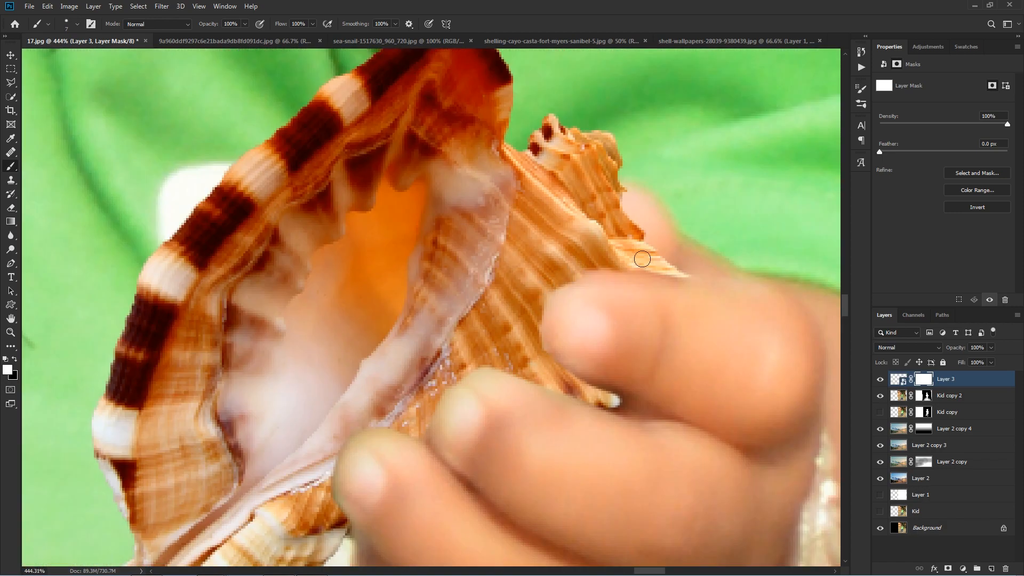
scroll(521, 356, "down", 2)
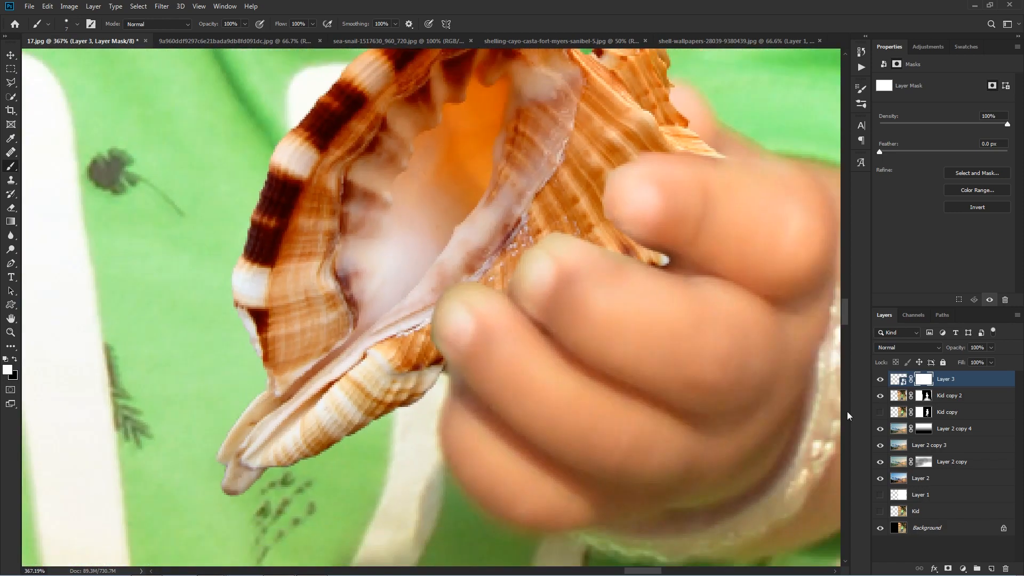
Try to clean up the gap beside the lowest fingertip by painting on the Kid copy 2 layer and its mask
left_click(926, 396)
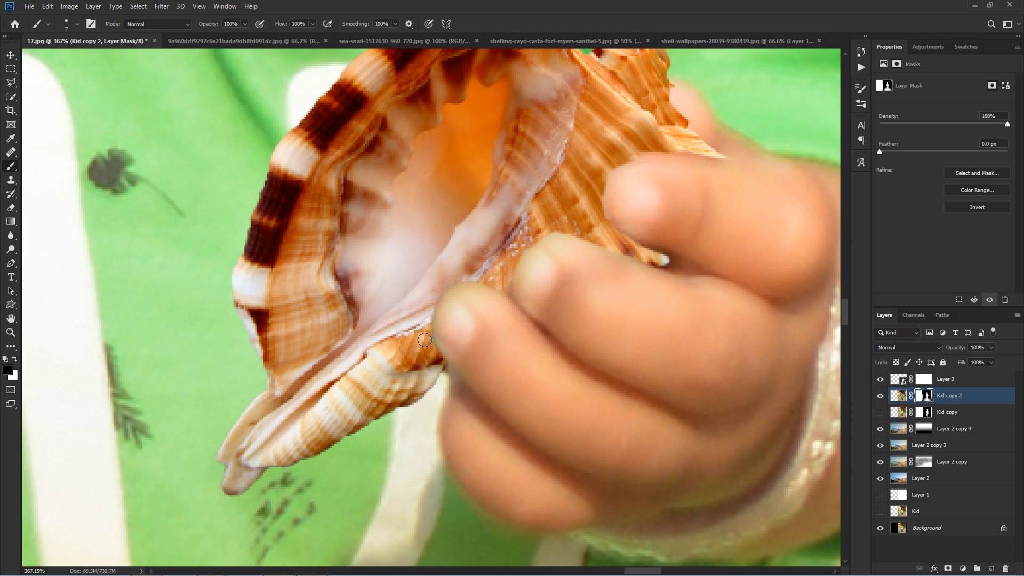
scroll(425, 340, "up", 2)
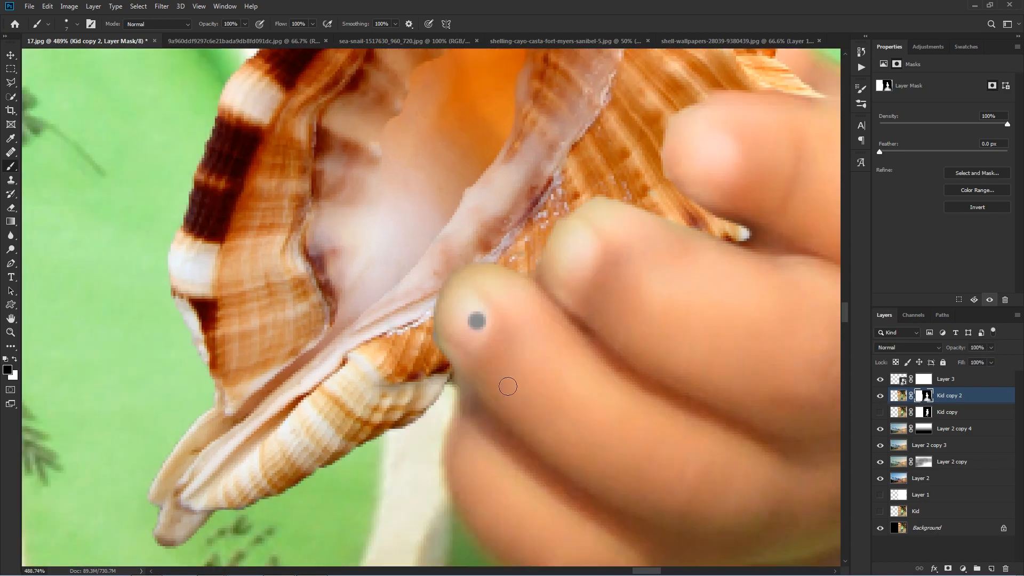
key("ctrl+z")
key("ctrl+z")
scroll(441, 388, "up", 1)
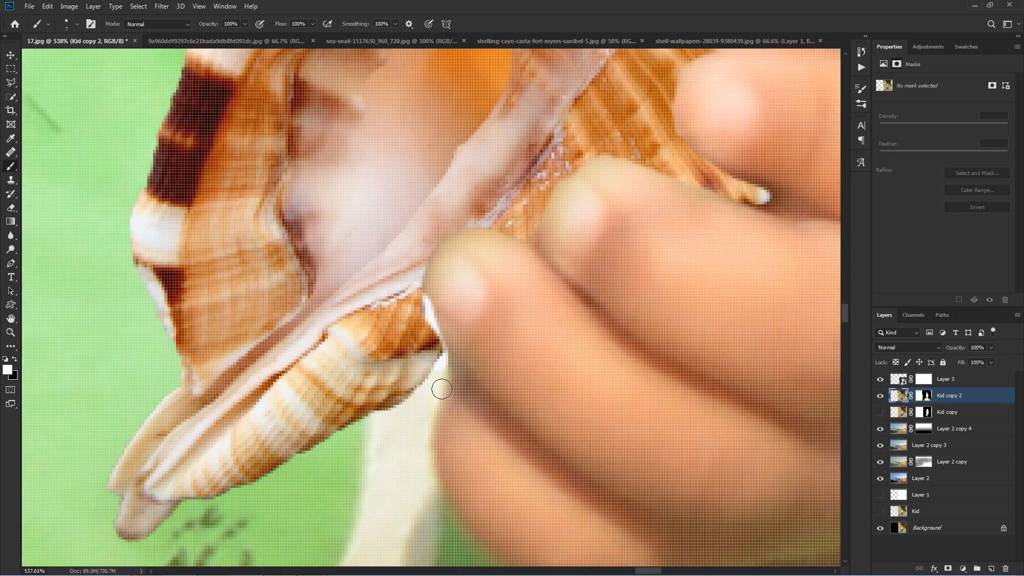
scroll(429, 385, "down", 1)
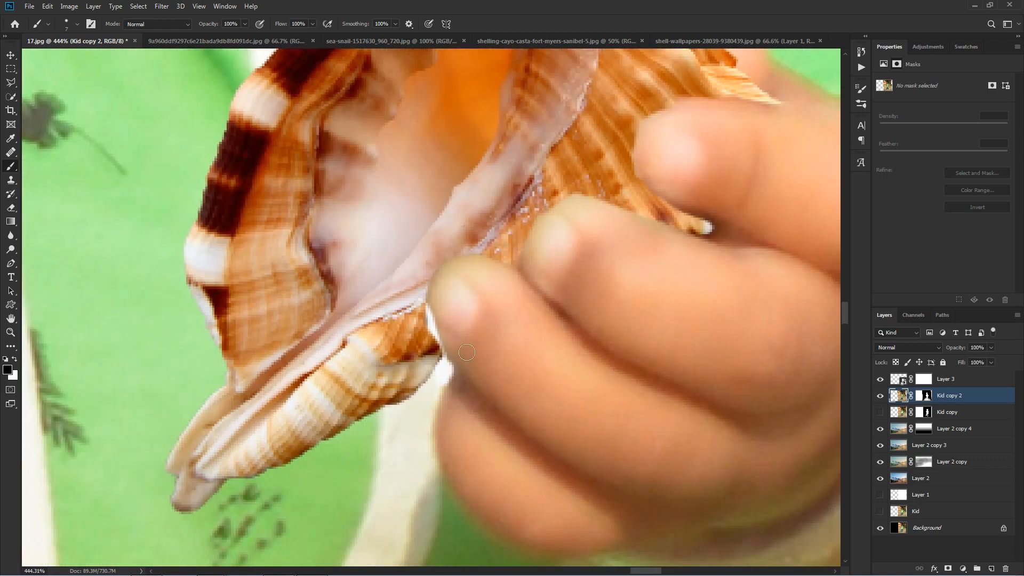
left_click(925, 398)
left_click(441, 325)
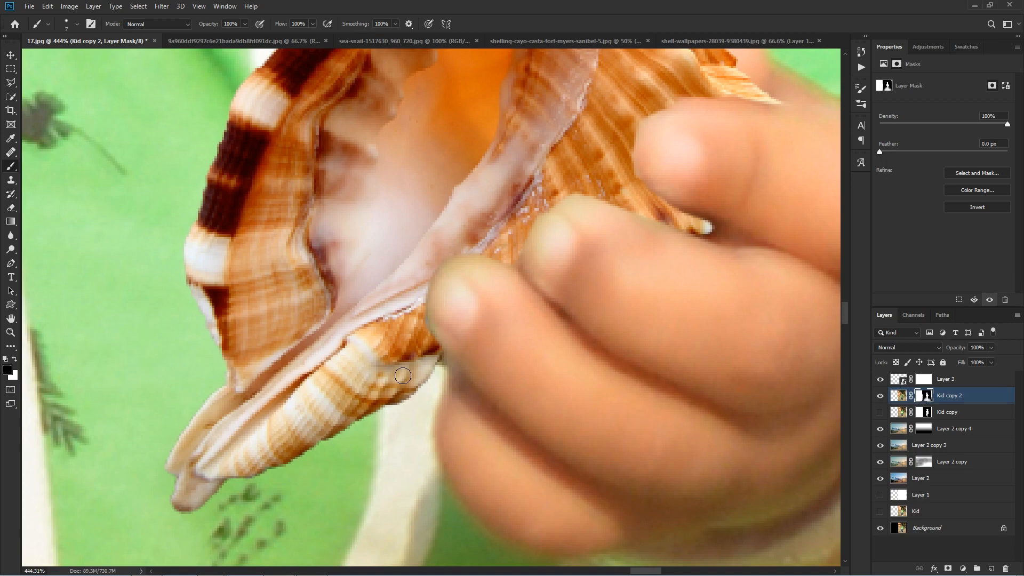
left_click(880, 379)
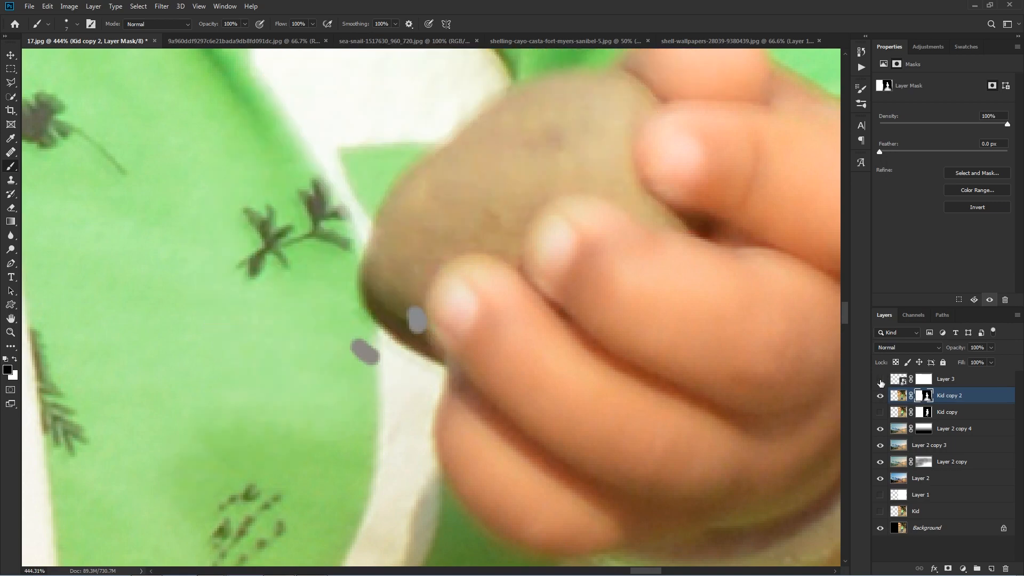
key("ctrl+z")
key("ctrl+z")
left_click(880, 380)
View the whole composite and switch to the shelling-cayo-casta-fort-myers-sanibel-5.jpg document
scroll(643, 322, "down", 12)
scroll(625, 326, "up", 5)
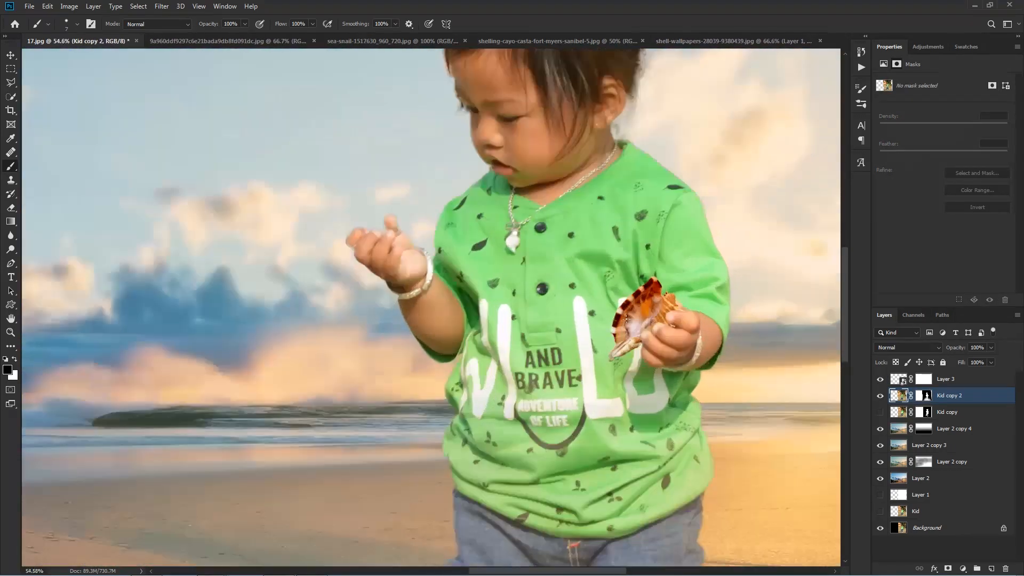
scroll(624, 325, "down", 6)
left_click(387, 42)
key("ctrl+Tab")
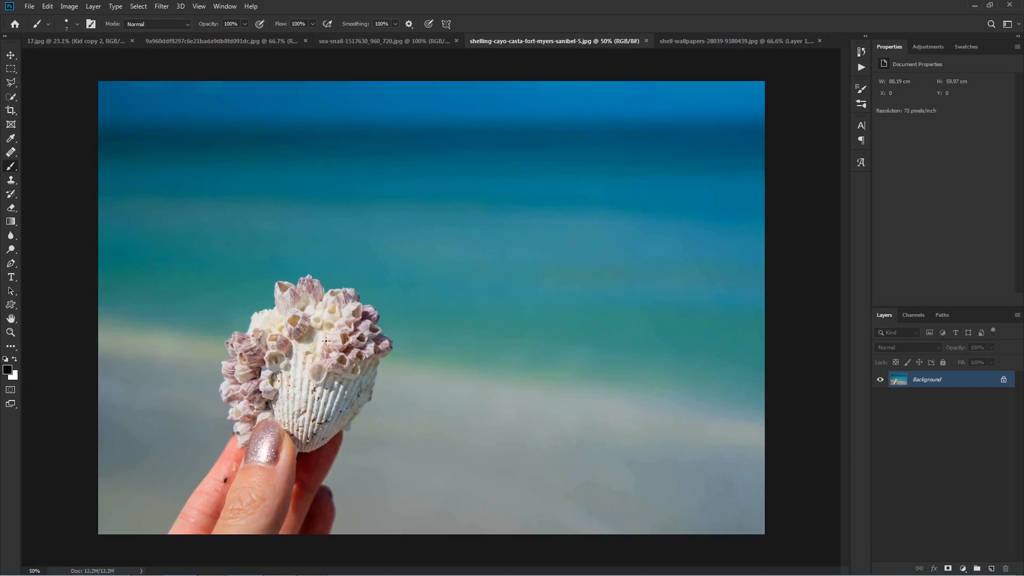
Quick-select the upper barnacles of the shell held in the photographed hand
left_click(10, 97)
left_click(58, 97)
scroll(287, 356, "up", 7)
left_click_drag(286, 355, 380, 229)
key("bracketright")
key("bracketright")
key("bracketright")
key("bracketright")
key("bracketright")
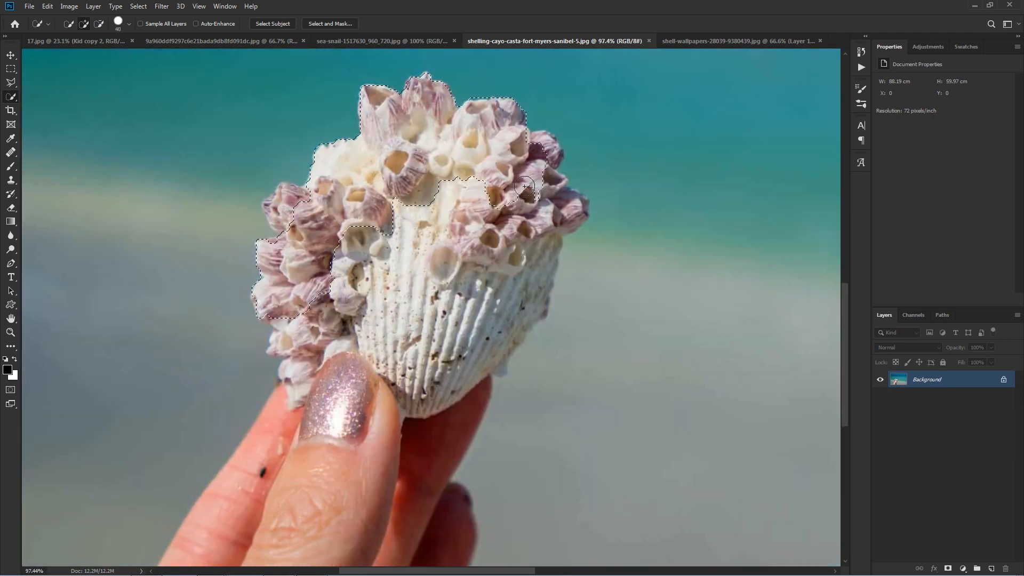
Extend the selection over the remaining barnacles and ribbed shell body, refining its edges with smaller brush tips and excluding the fingers
left_click_drag(273, 249, 299, 394)
left_click_drag(309, 224, 283, 205)
key("bracketleft")
key("bracketleft")
key("bracketleft")
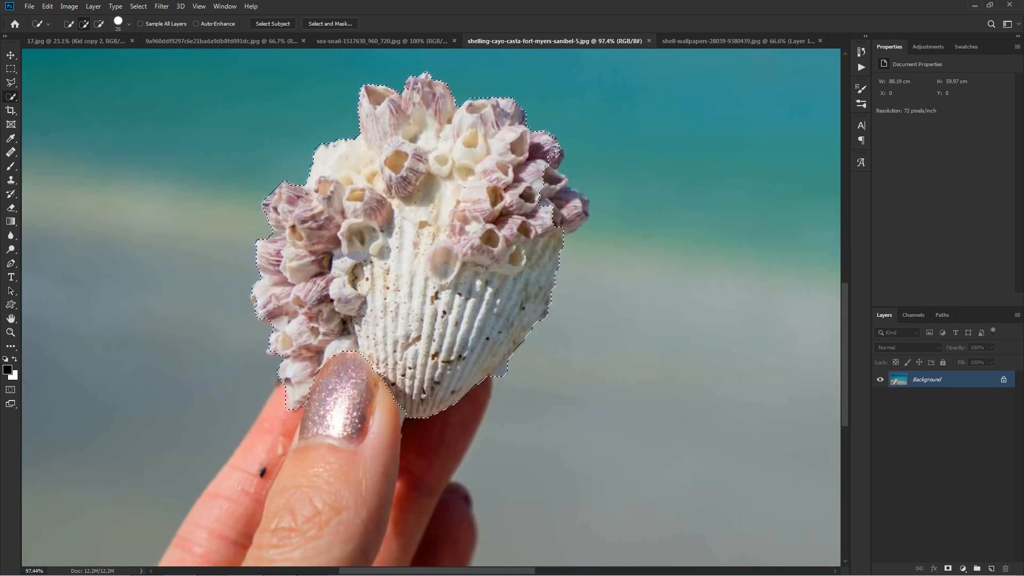
left_click_drag(569, 213, 557, 181)
key("bracketleft")
key("bracketleft")
key("bracketleft")
scroll(567, 167, "up", 2)
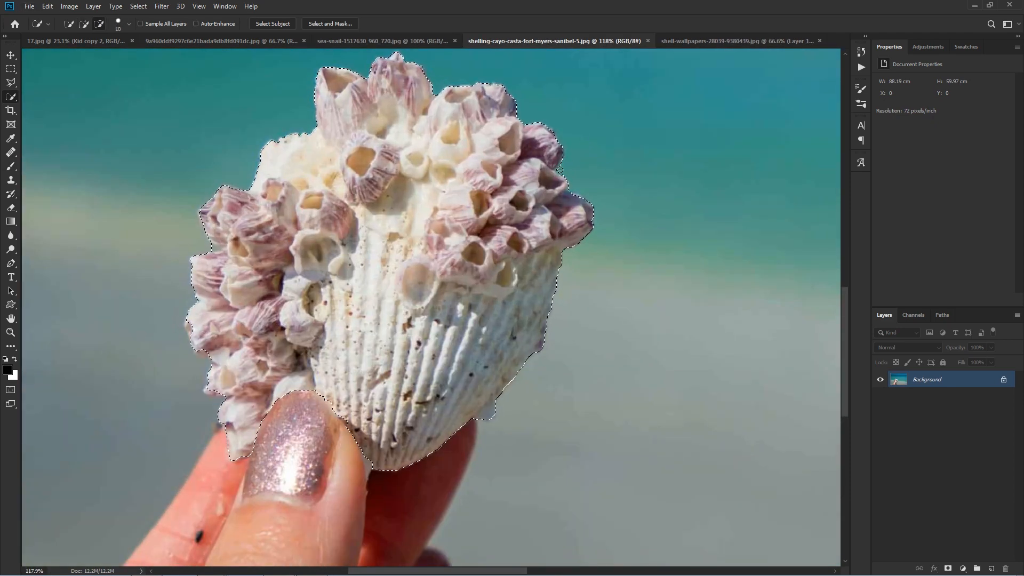
Copy the selected shell to a new layer and bring it into the 17.jpg composite as a smart object
key("ctrl+j")
key("v")
left_click_drag(414, 223, 74, 40)
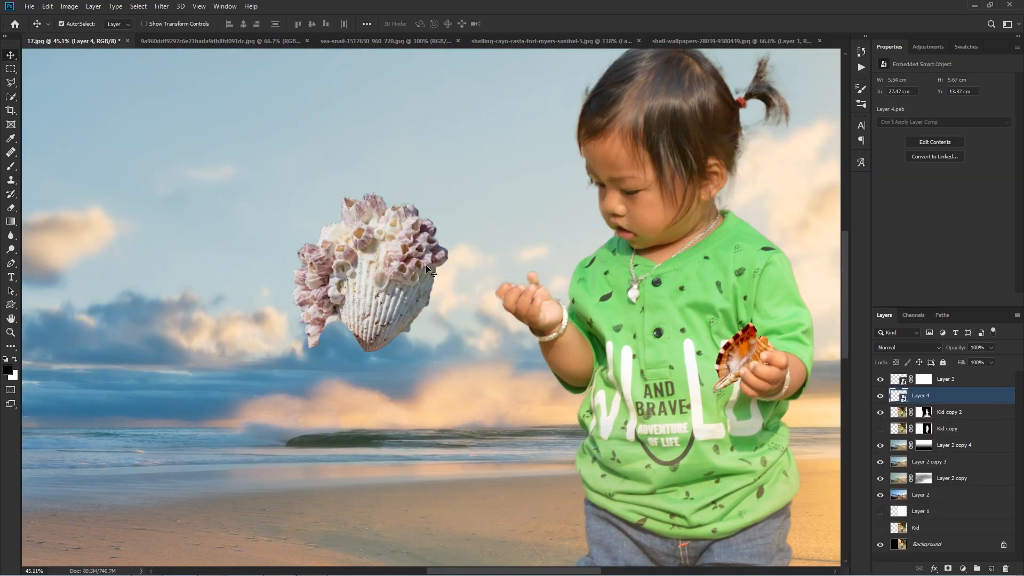
Scale down the barnacled shell, flip it horizontally, and place it just above the child's raised hand
key("ctrl+t")
left_click_drag(443, 199, 369, 283)
right_click(353, 303)
left_click(394, 424)
left_click_drag(349, 320, 547, 275)
scroll(547, 275, "up", 6)
left_click_drag(577, 192, 530, 246)
left_click_drag(492, 290, 419, 240)
left_click(407, 25)
Paint the Kid copy 2 mask white to restore clean finger edges on the child's raised hand
scroll(470, 316, "up", 10)
left_click(924, 412)
left_click(880, 412)
left_click(880, 413)
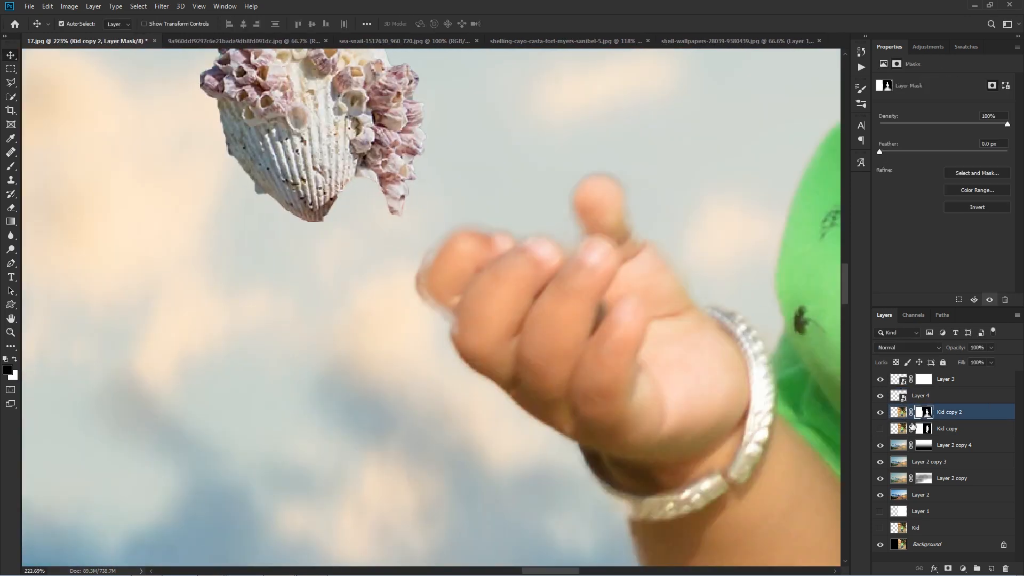
left_click(11, 168)
key("x")
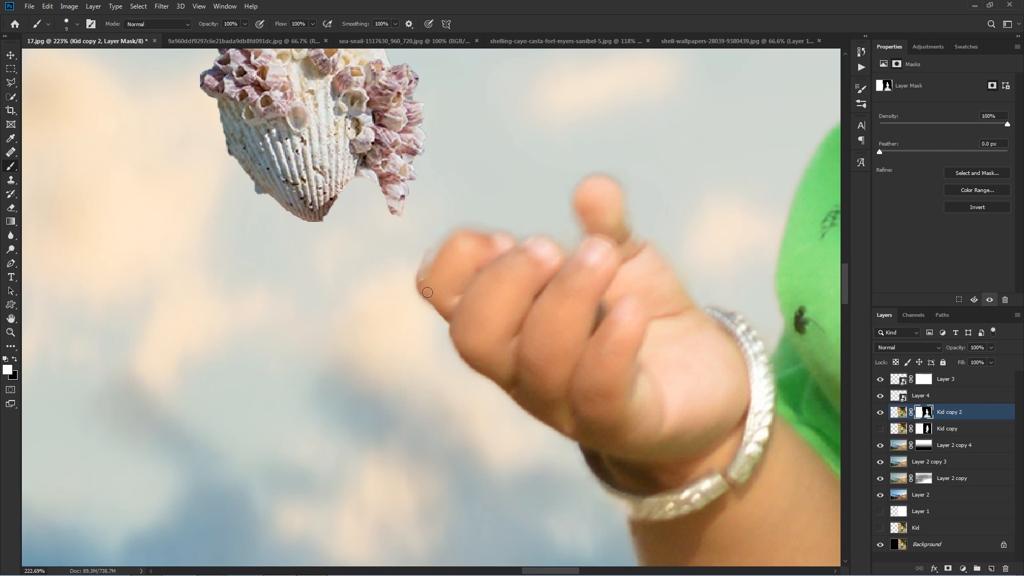
left_click(77, 24)
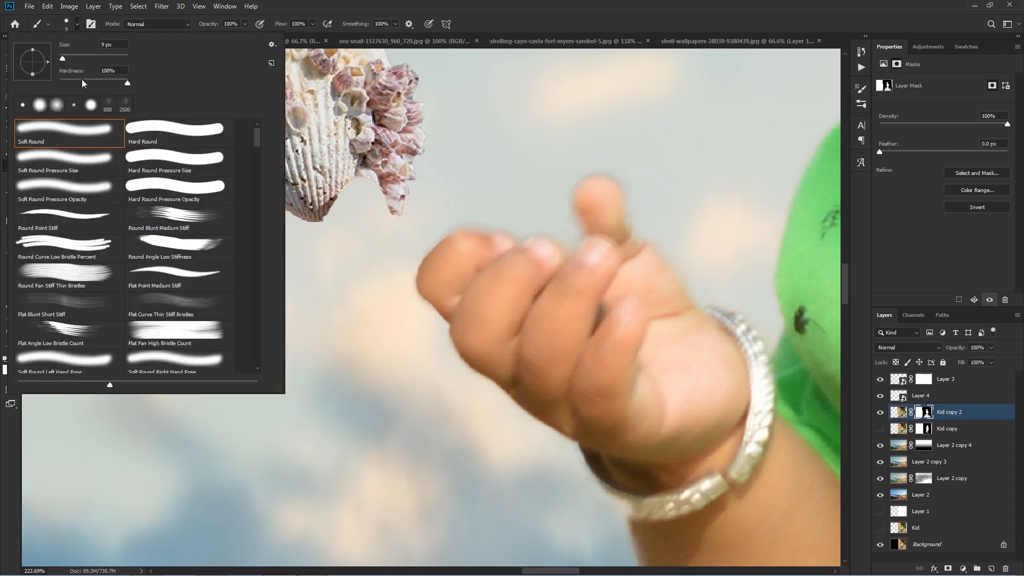
left_click(471, 251)
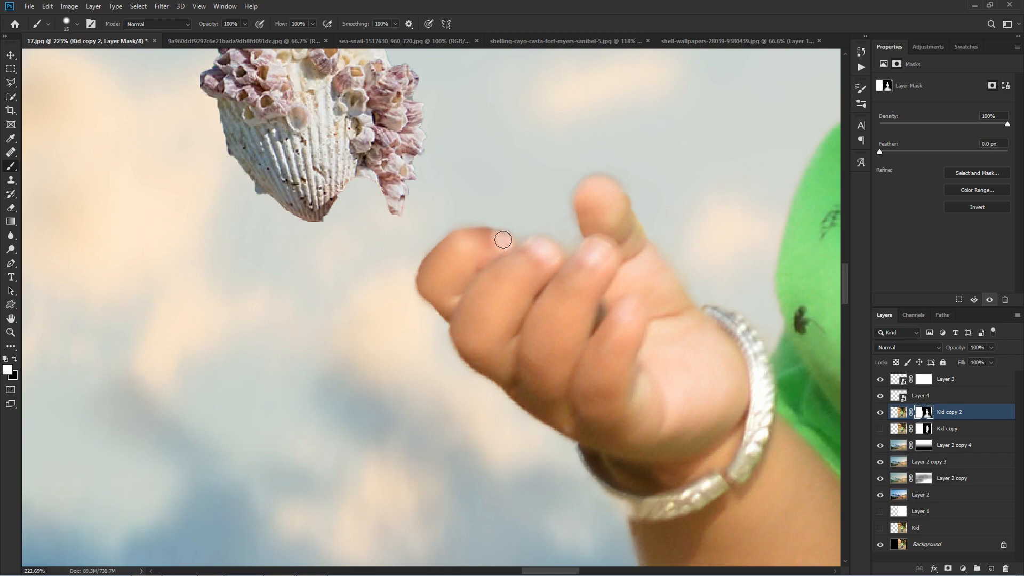
Move the barnacled shell onto the raised hand and place Layer 4 beneath Kid copy 2
scroll(447, 274, "down", 11)
key("v")
left_click_drag(393, 223, 475, 260)
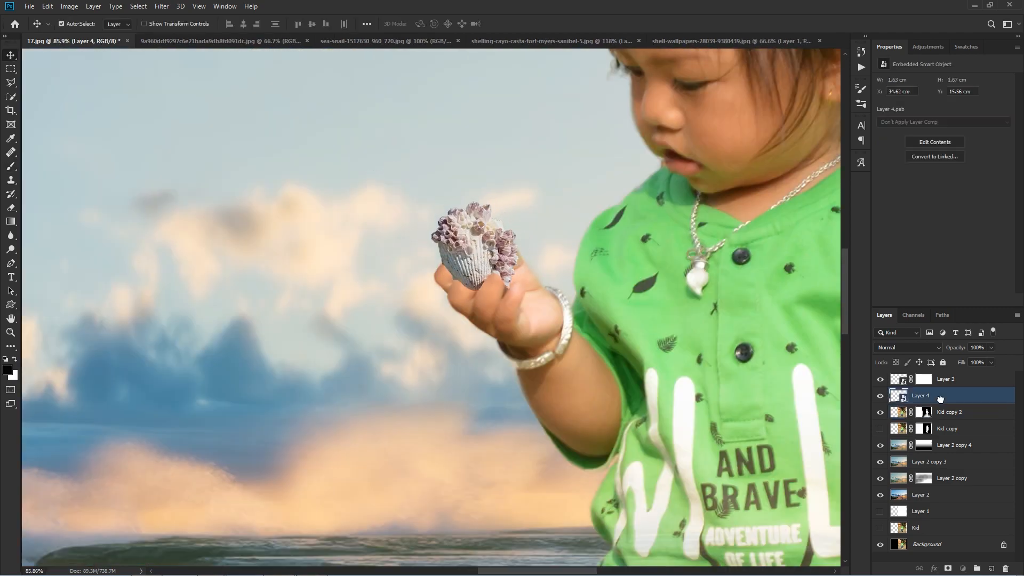
left_click_drag(940, 398, 944, 418)
scroll(495, 235, "up", 5)
scroll(555, 230, "down", 5)
Enlarge the barnacled shell to about 2.05 by 2.09 cm and reposition it in the child's raised hand
key("ctrl+t")
scroll(571, 210, "up", 3)
left_click_drag(453, 222, 526, 215)
key("Return")
scroll(441, 219, "down", 5)
key("ctrl+t")
mouse_move(497, 255)
left_mouse_down()
mouse_move(479, 236)
mouse_move(498, 257)
mouse_move(483, 262)
mouse_move(489, 256)
left_mouse_up()
key("Return")
scroll(496, 343, "down", 2)
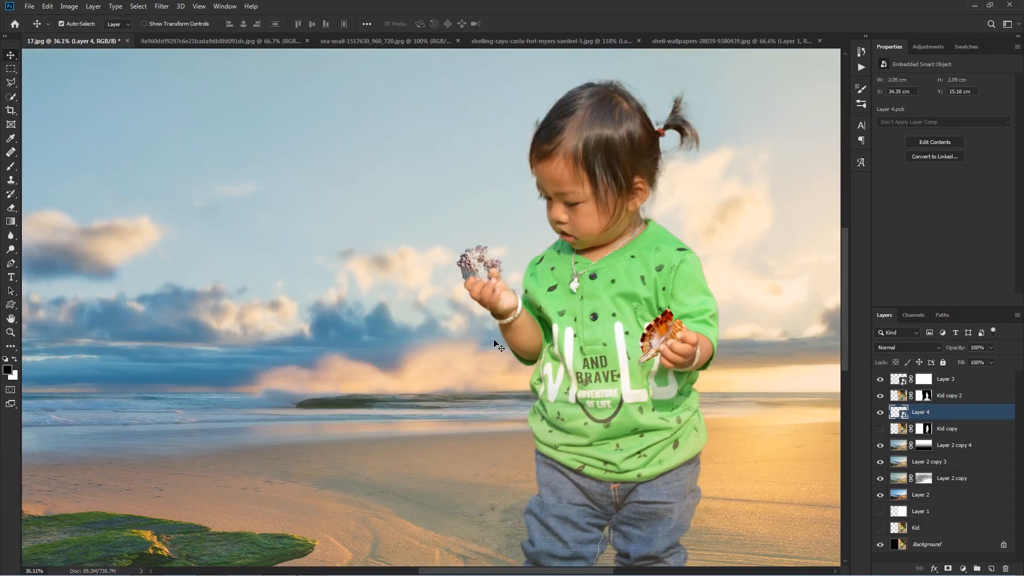
scroll(494, 309, "up", 8)
left_click(947, 569)
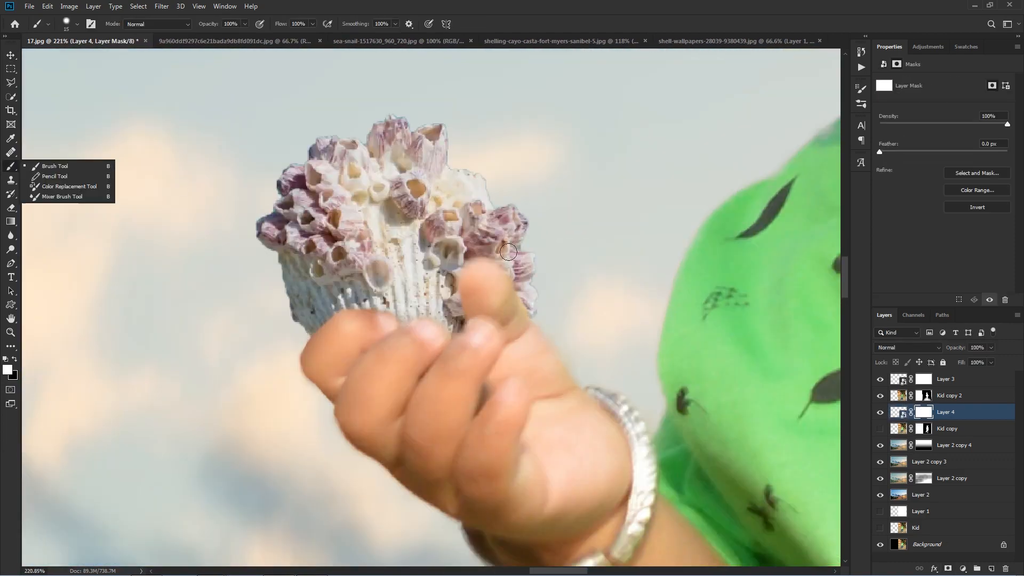
key("b")
key("ctrl+z")
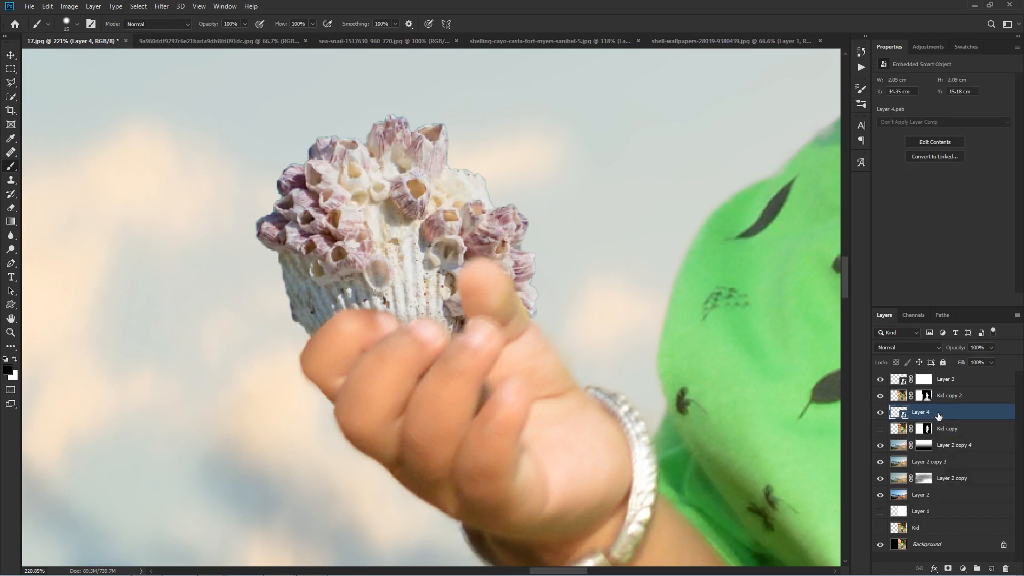
Move Layer 4 above Kid copy 2 and mask it with the inverse of the child's silhouette
left_click_drag(939, 415, 951, 386)
left_click(927, 416, "ctrl")
left_click(948, 569)
key("ctrl+z")
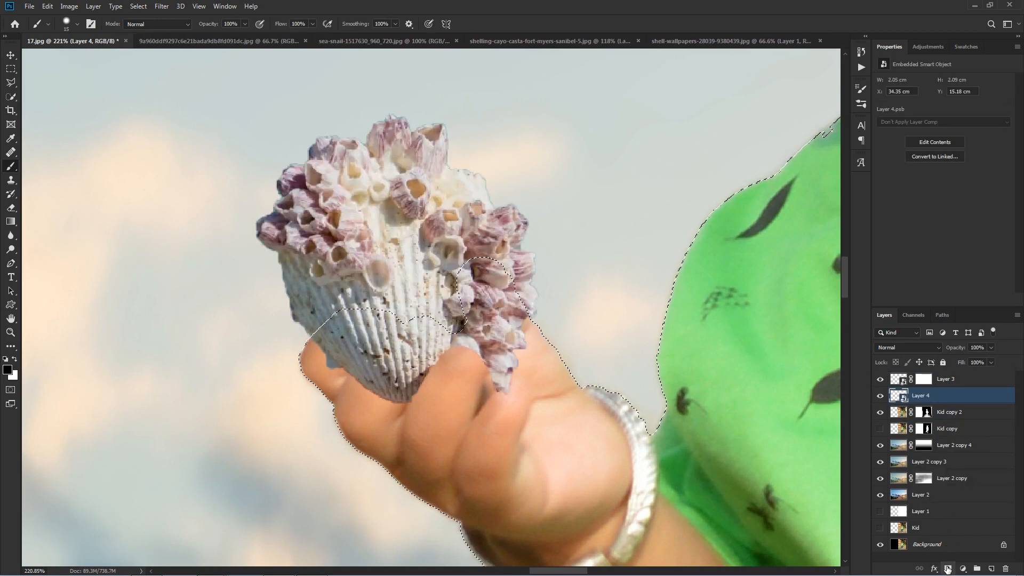
left_click(948, 569, "alt")
Paint the Layer 4 mask white over the child's thumb to reveal the shell's barnacles in front of it
mouse_move(461, 295)
left_mouse_down()
mouse_move(491, 274)
mouse_move(464, 274)
left_mouse_up()
scroll(462, 307, "up", 6)
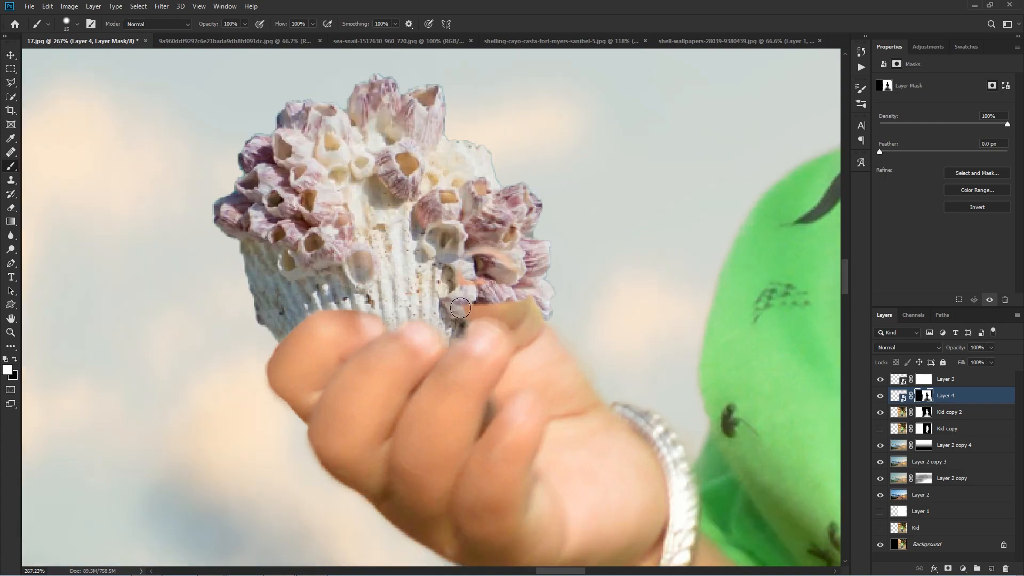
key("bracketleft")
key("bracketleft")
key("bracketleft")
mouse_move(476, 316)
left_mouse_down()
mouse_move(533, 329)
mouse_move(545, 354)
mouse_move(590, 323)
mouse_move(565, 328)
mouse_move(454, 296)
mouse_move(515, 251)
mouse_move(550, 299)
left_mouse_up()
key("bracketright")
key("bracketright")
key("bracketright")
scroll(487, 261, "down", 1)
scroll(531, 309, "down", 16)
scroll(531, 308, "up", 13)
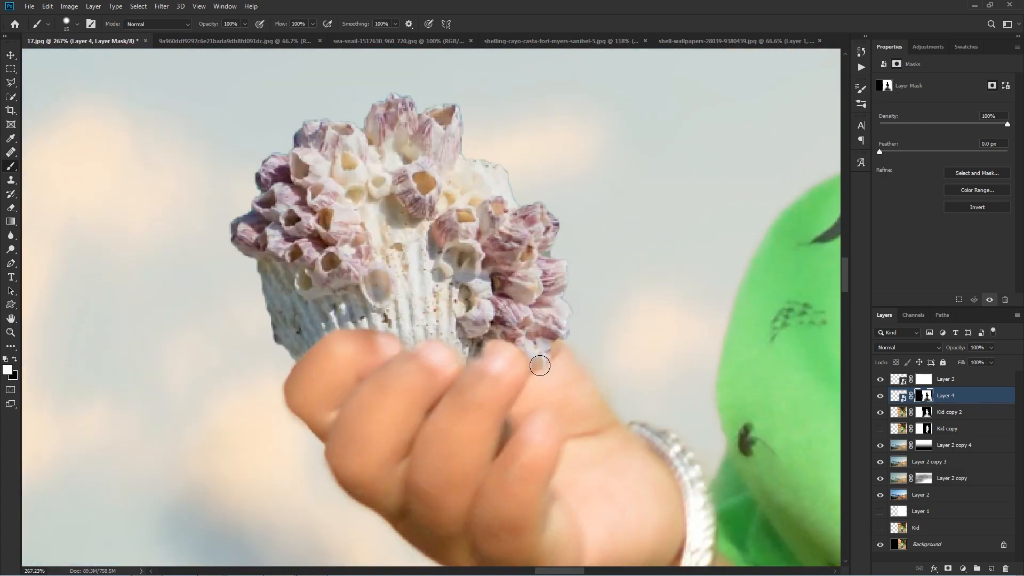
Reveal the shell's lowest barnacle tip beside the fingers by painting white on the Layer 4 mask with smaller brush tips
scroll(521, 384, "up", 4)
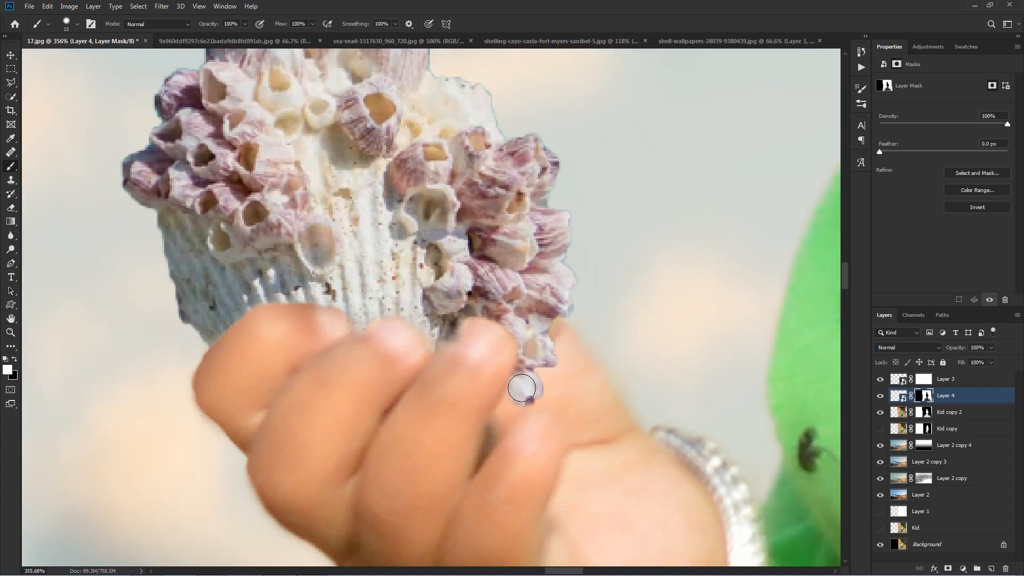
key("bracketleft")
key("bracketleft")
key("bracketleft")
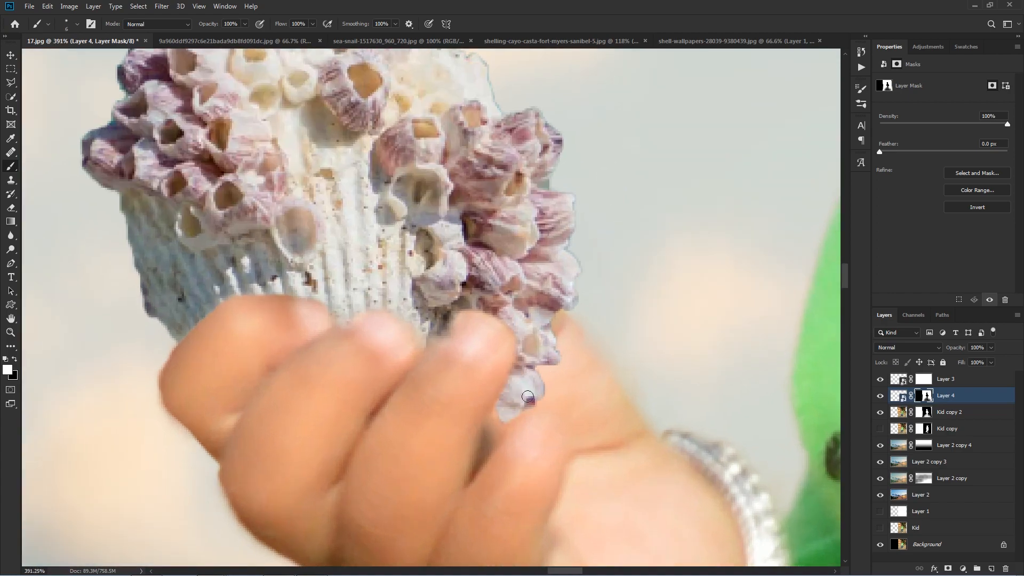
scroll(528, 396, "down", 12)
Save the layered composite as a Photoshop file named Manipulation 3
key("ctrl+shift+s")
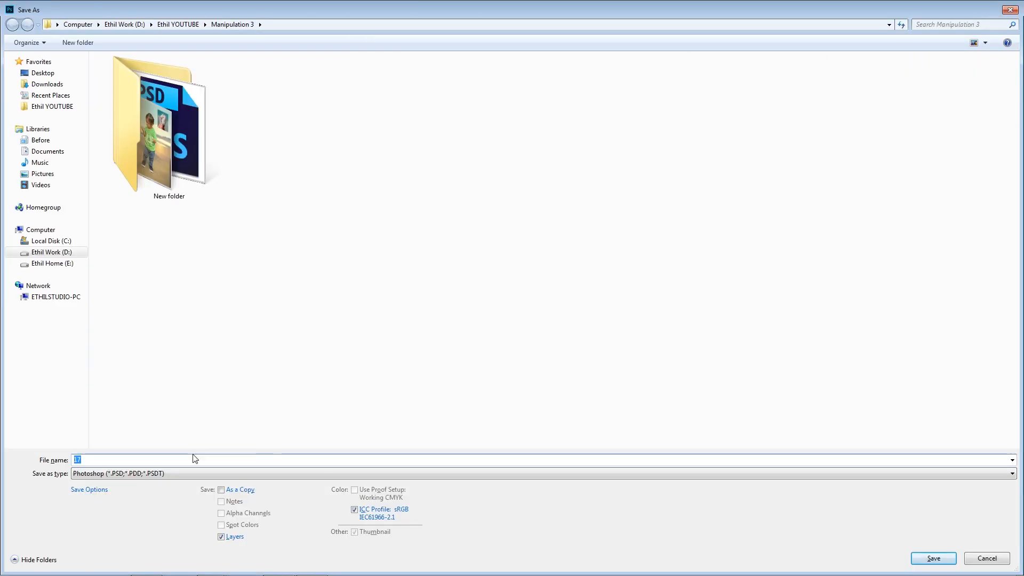
type("Manipulation 3")
key("Return")
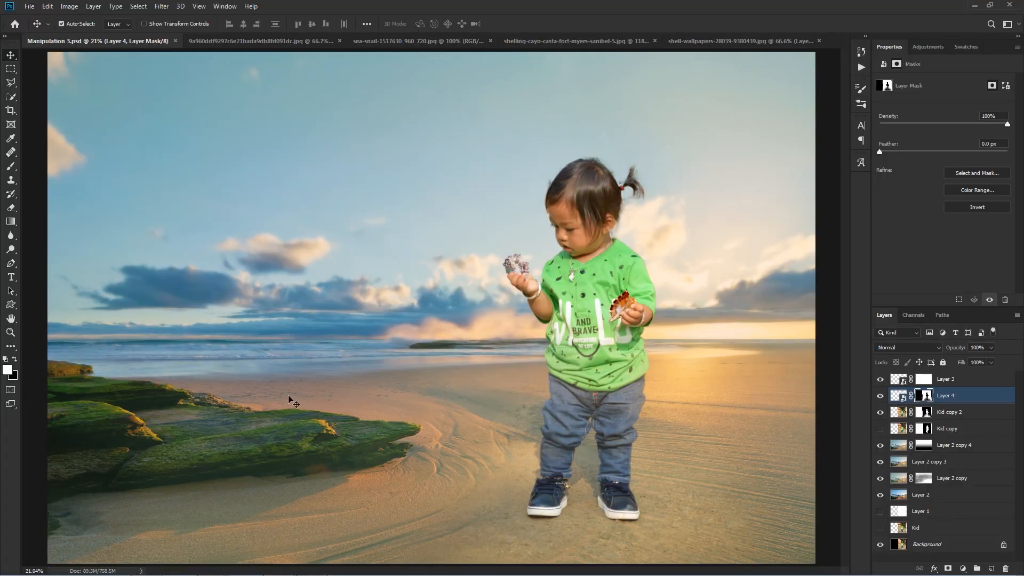
Add an Exposure adjustment of +2.61 above Layer 4 and clip it to the barnacled shell
left_click(591, 223)
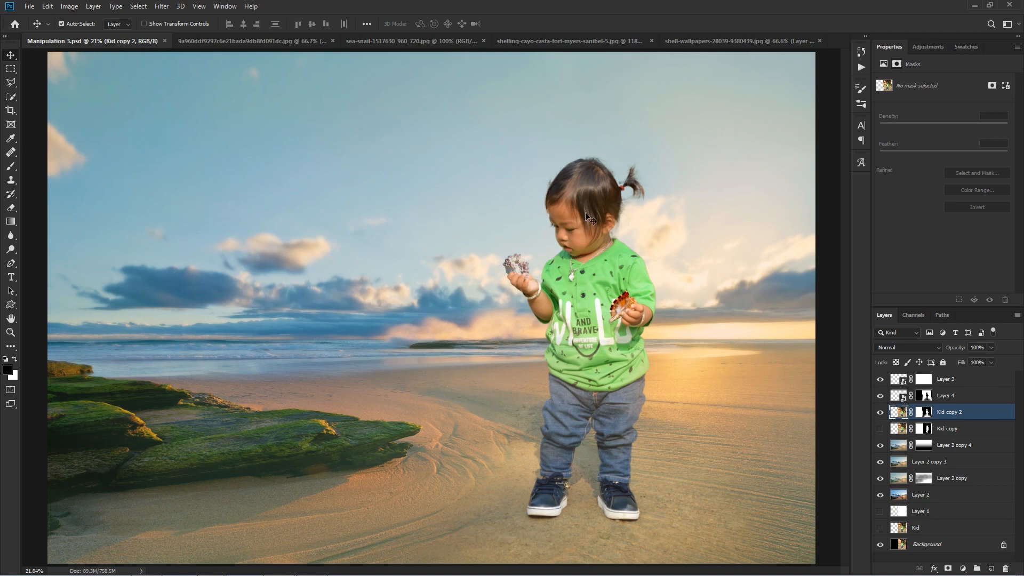
scroll(582, 230, "up", 8)
left_click(945, 397)
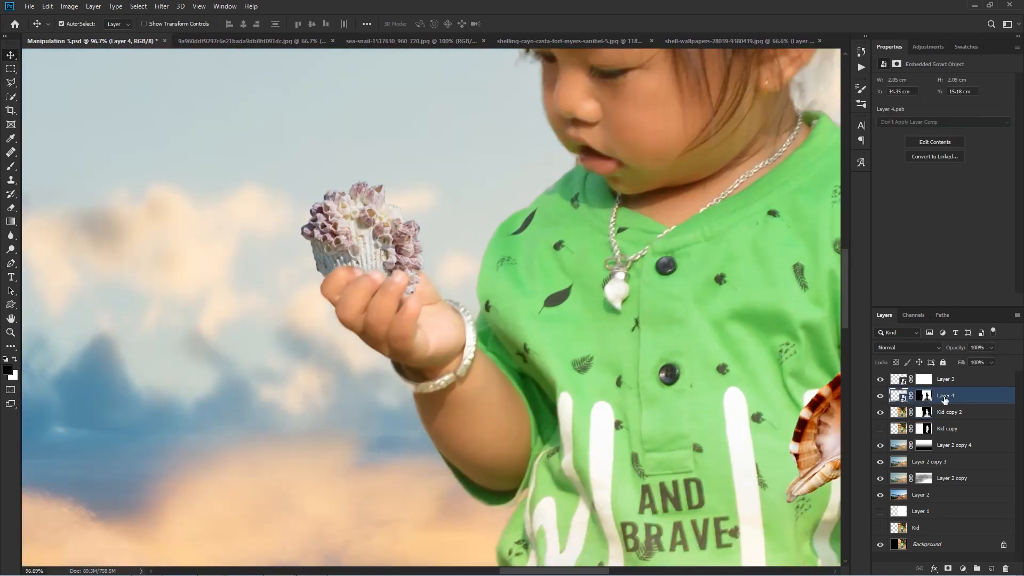
left_click(963, 569)
left_click(967, 444)
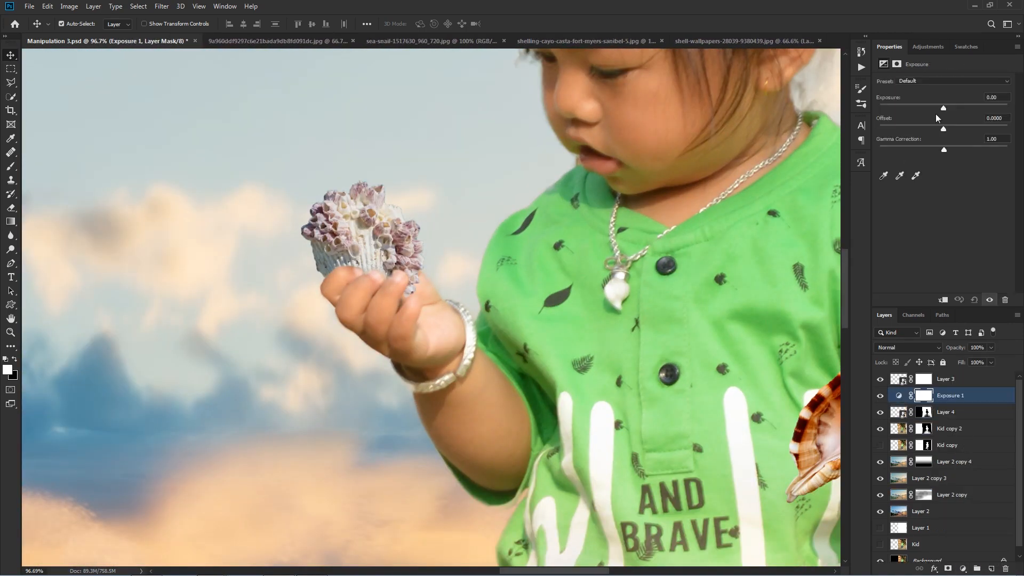
left_click_drag(943, 107, 969, 108)
left_click(943, 300)
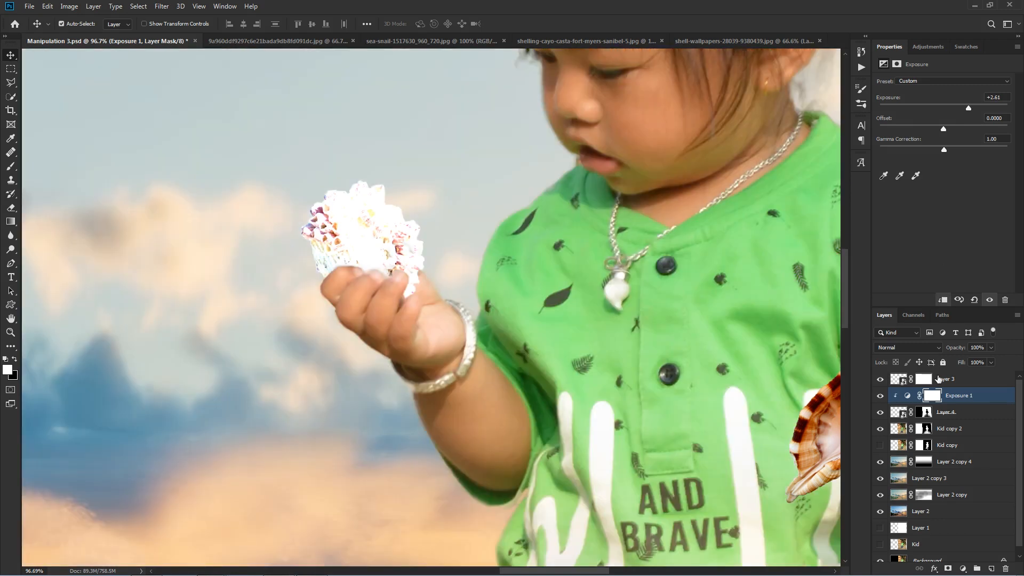
Invert the Exposure 1 mask and brush white at 11% opacity along the shell's side facing the child
left_click(932, 397)
key("ctrl+i")
left_click(11, 166)
scroll(424, 270, "up", 6)
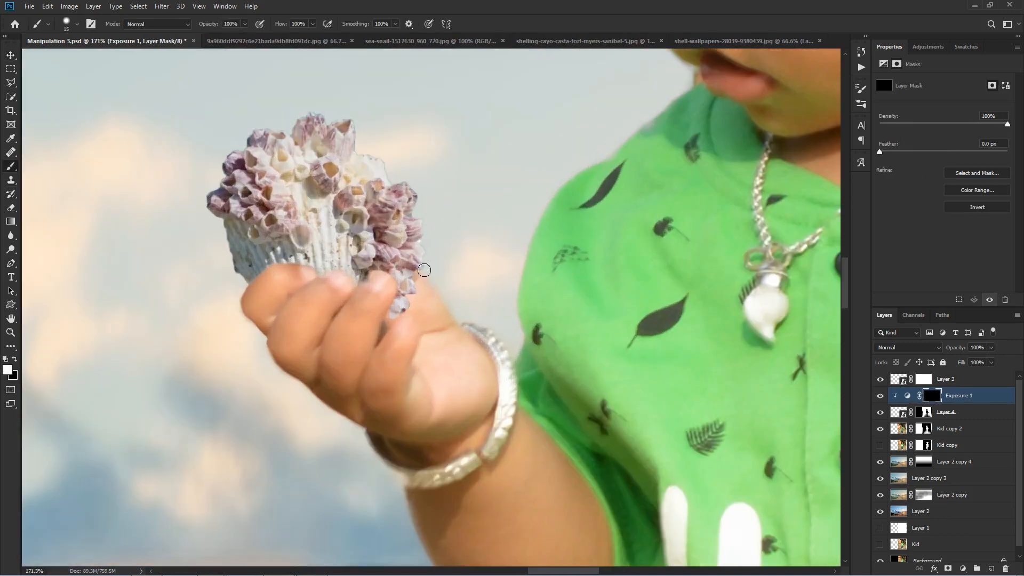
left_click_drag(158, 33, 155, 33)
key("bracketright")
key("bracketright")
key("bracketright")
key("bracketright")
key("bracketright")
mouse_move(412, 273)
left_mouse_down()
mouse_move(432, 244)
mouse_move(410, 168)
left_mouse_up()
Choose a soft round brush and build up gentle highlights across the barnacled shell on the Exposure 1 mask
left_click(77, 24)
left_click(69, 131)
left_click(423, 266)
key("bracketleft")
key("bracketleft")
key("bracketleft")
mouse_move(413, 307)
left_mouse_down()
mouse_move(281, 122)
mouse_move(355, 123)
mouse_move(392, 180)
mouse_move(428, 324)
left_mouse_up()
scroll(425, 288, "down", 2)
left_click_drag(379, 161, 373, 209)
scroll(422, 279, "down", 11)
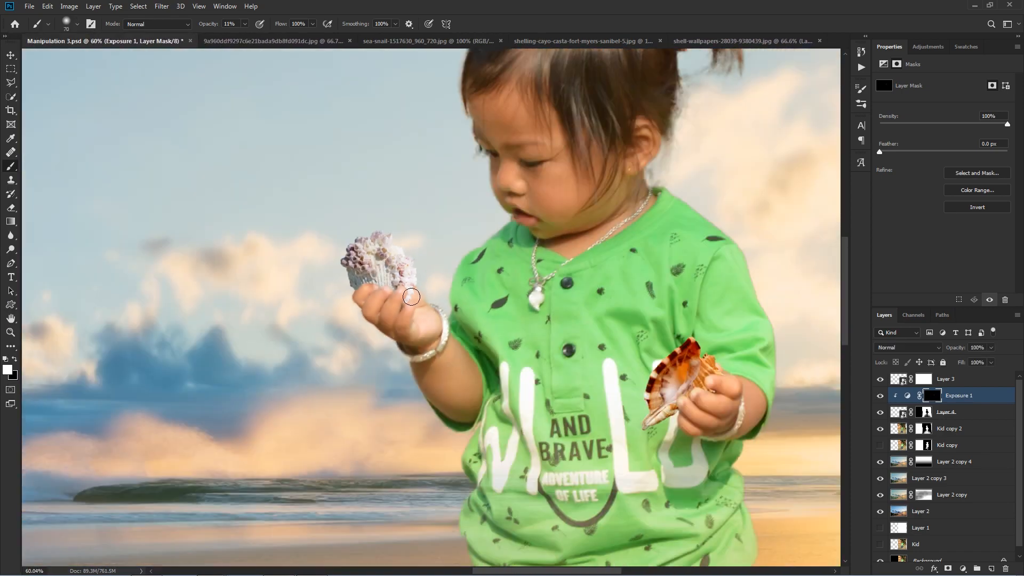
scroll(357, 302, "up", 4)
scroll(420, 292, "down", 6)
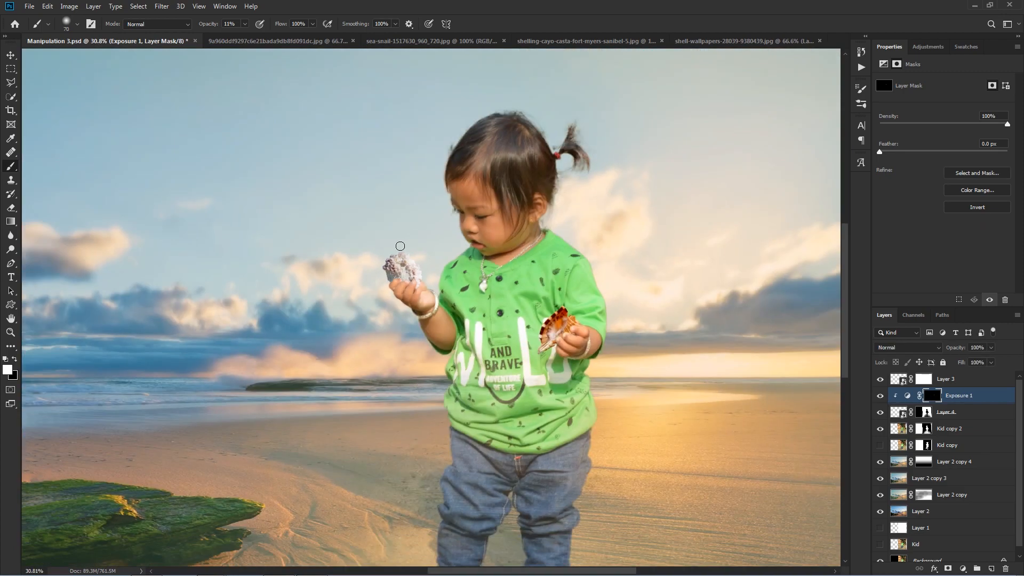
scroll(657, 200, "up", 5)
key("v")
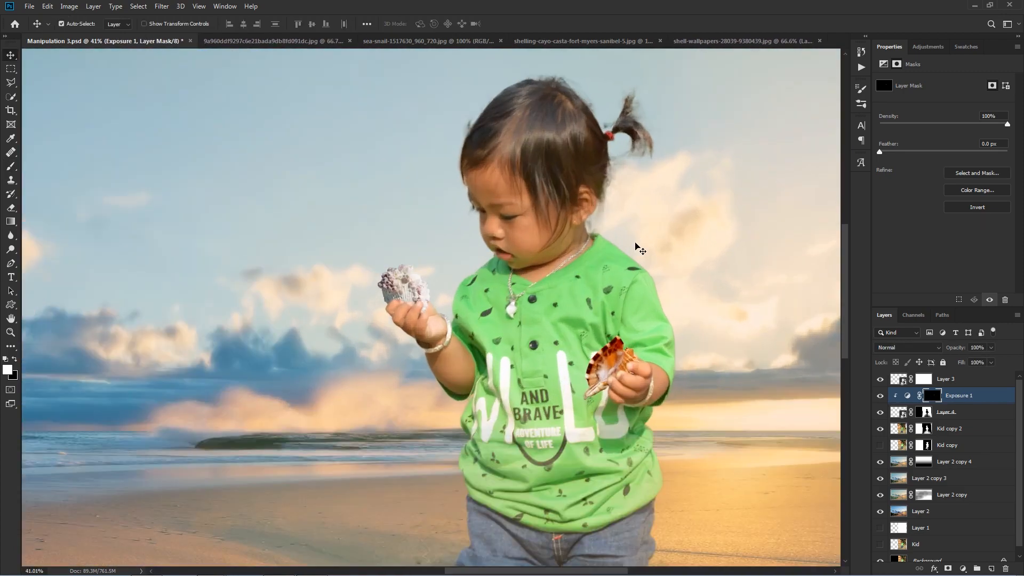
Paint the Kid copy 2 mask black with a small tip to remove the fringe between the child's mouth and collar
scroll(640, 247, "up", 3)
left_click(881, 412)
left_click(950, 428)
scroll(469, 232, "up", 4)
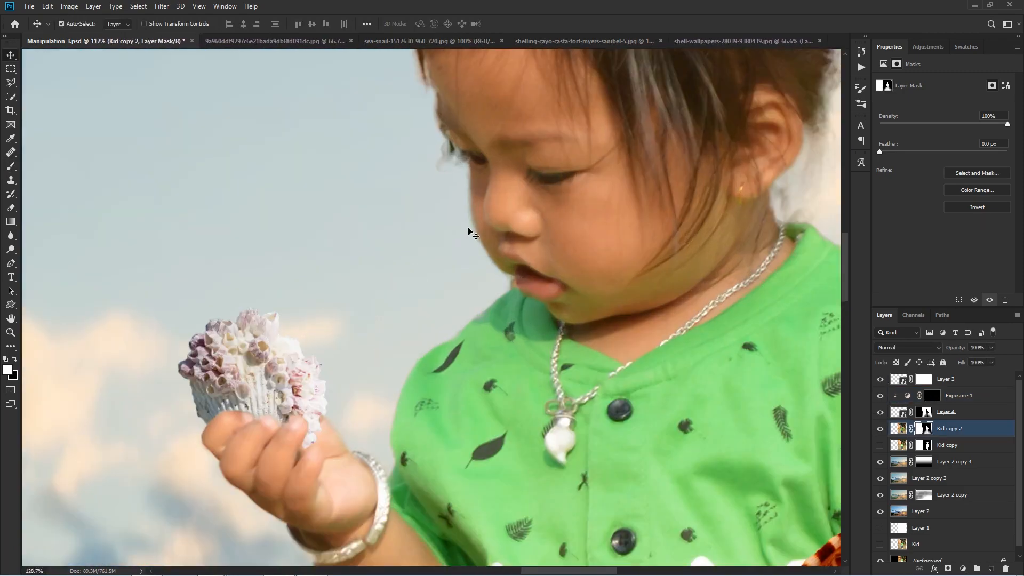
key("b")
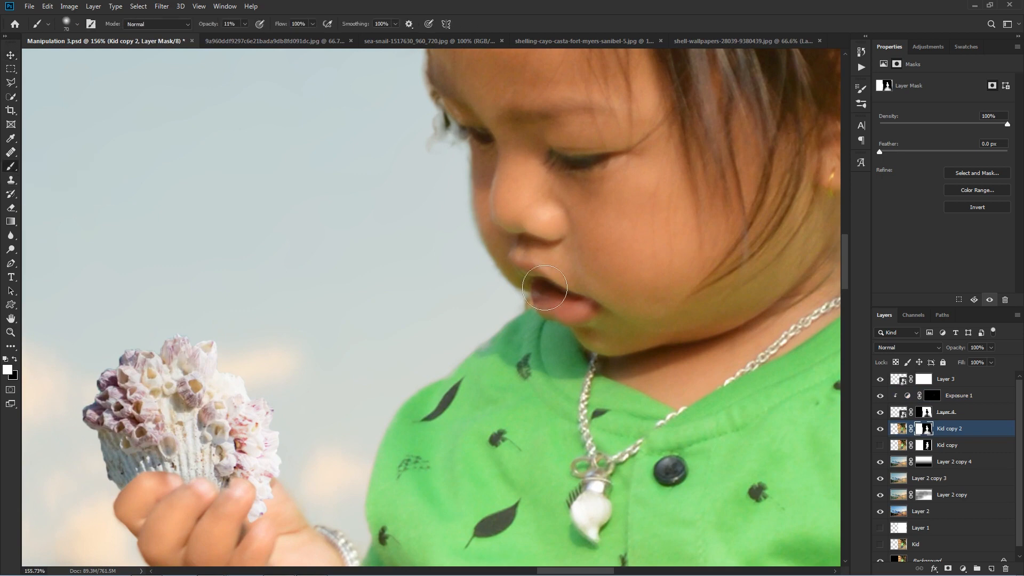
left_click(14, 359)
key("x")
scroll(541, 333, "up", 5)
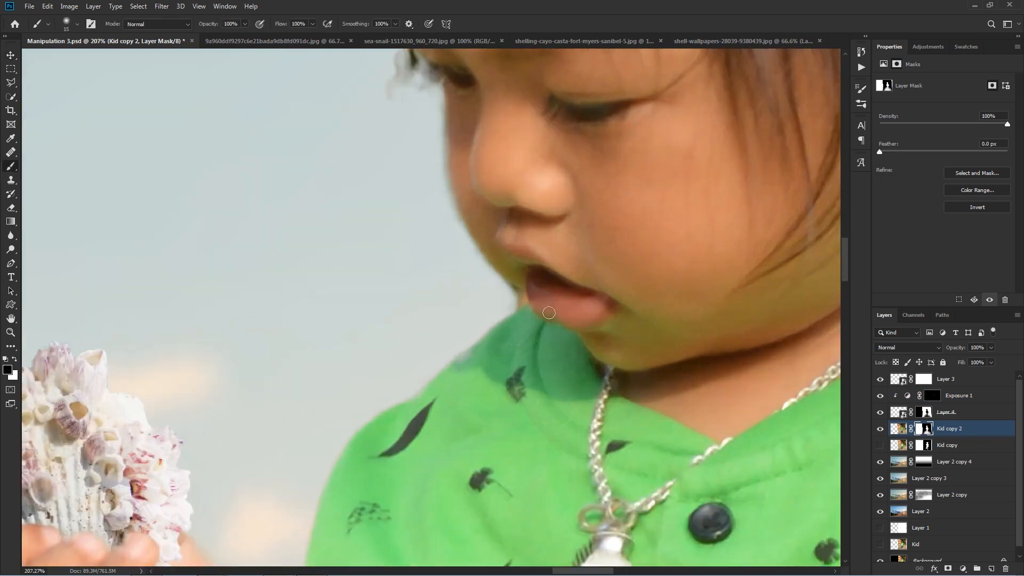
key("bracketleft")
key("bracketleft")
key("bracketleft")
key("bracketleft")
key("bracketleft")
left_click_drag(509, 301, 514, 304)
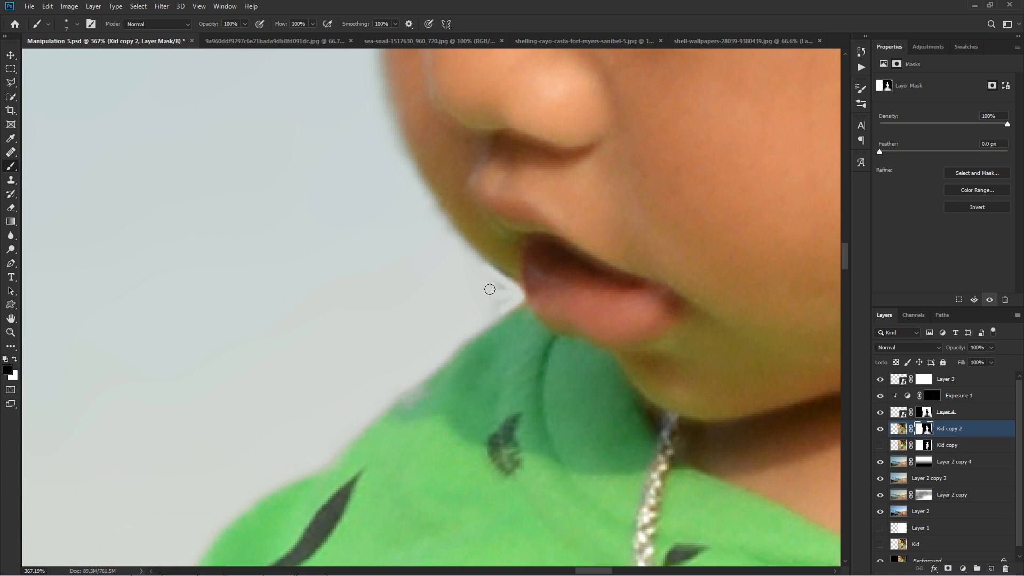
Paint the Kid copy 2 mask white along the child's face and forehead edges, and save the document
scroll(454, 289, "down", 3)
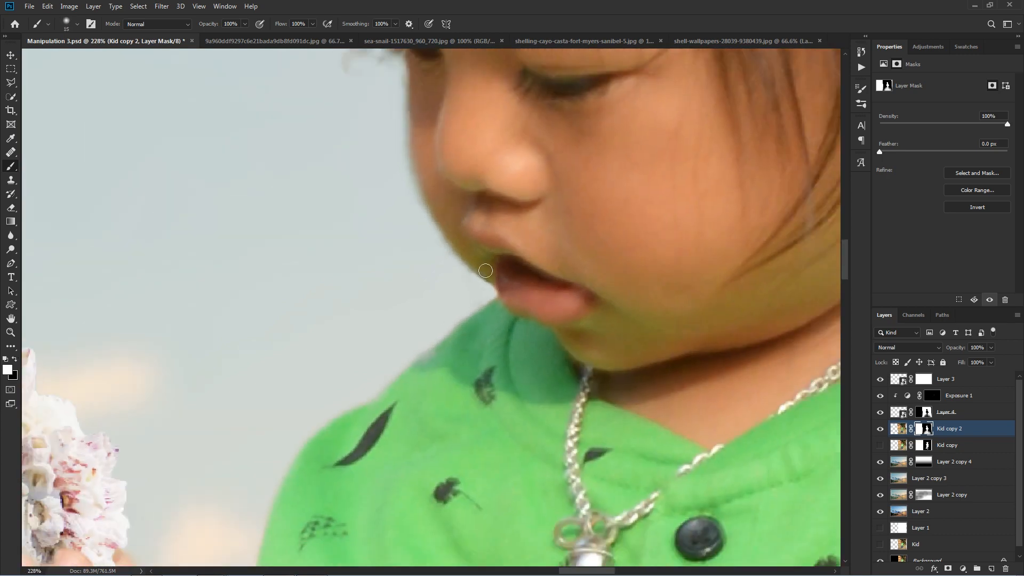
scroll(385, 204, "down", 5)
scroll(397, 122, "up", 5)
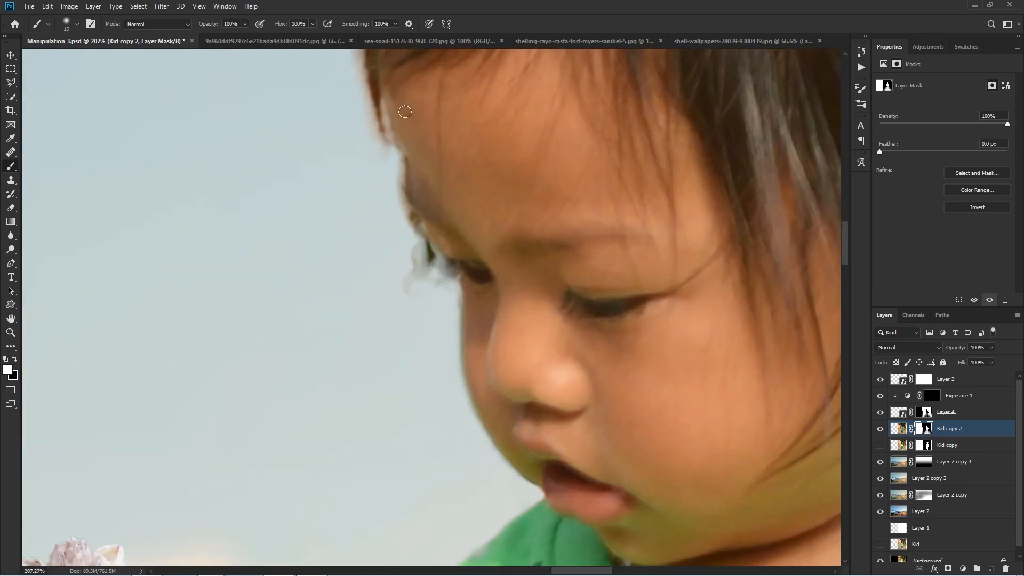
scroll(451, 295, "up", 1)
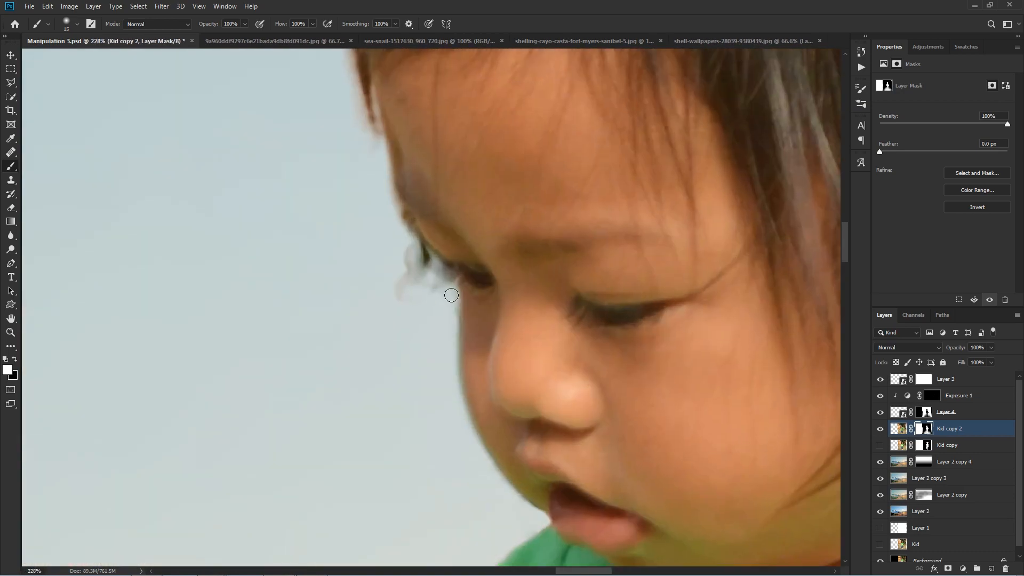
key("ctrl+0")
key("v")
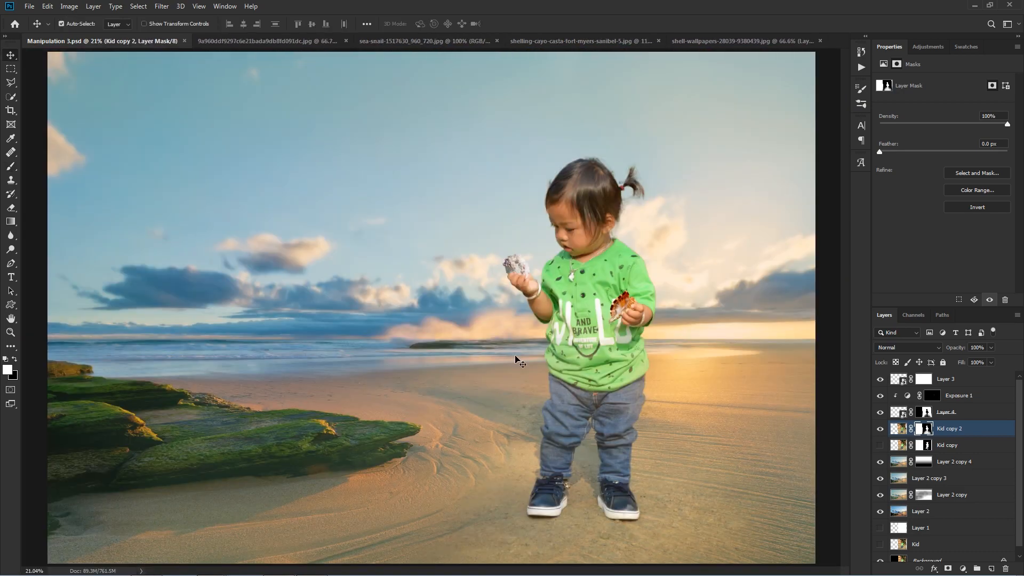
Activate the Kid copy 2 mask for painting at 31% brush opacity and compare the image with that layer hidden and shown
left_click(805, 348)
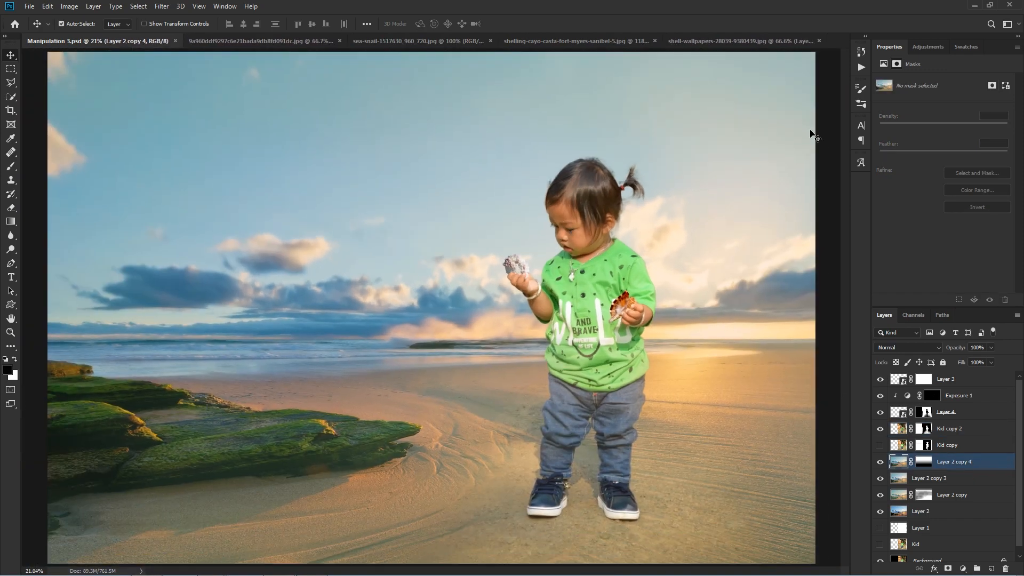
left_click(929, 478)
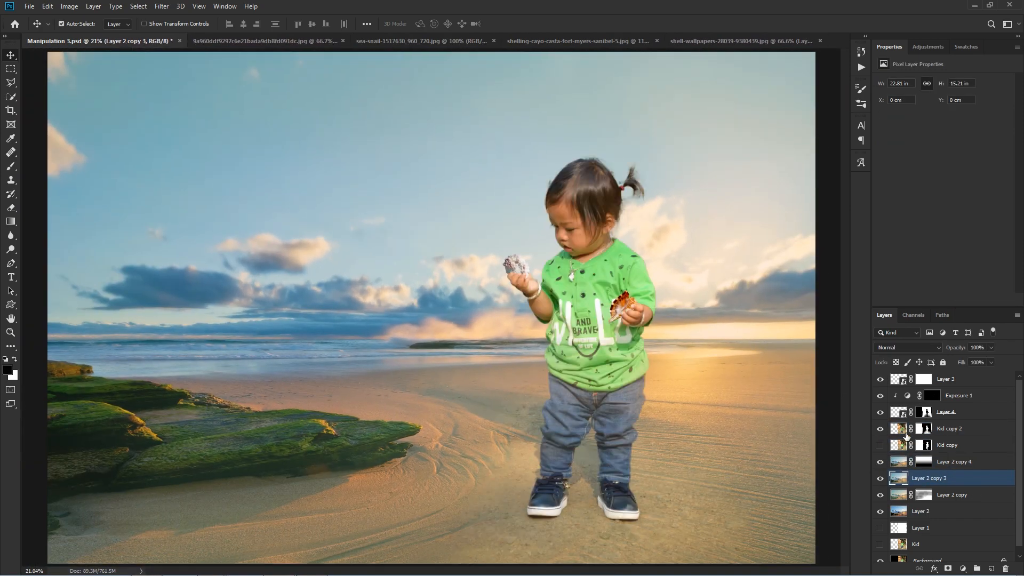
left_click(919, 431)
left_click(12, 166)
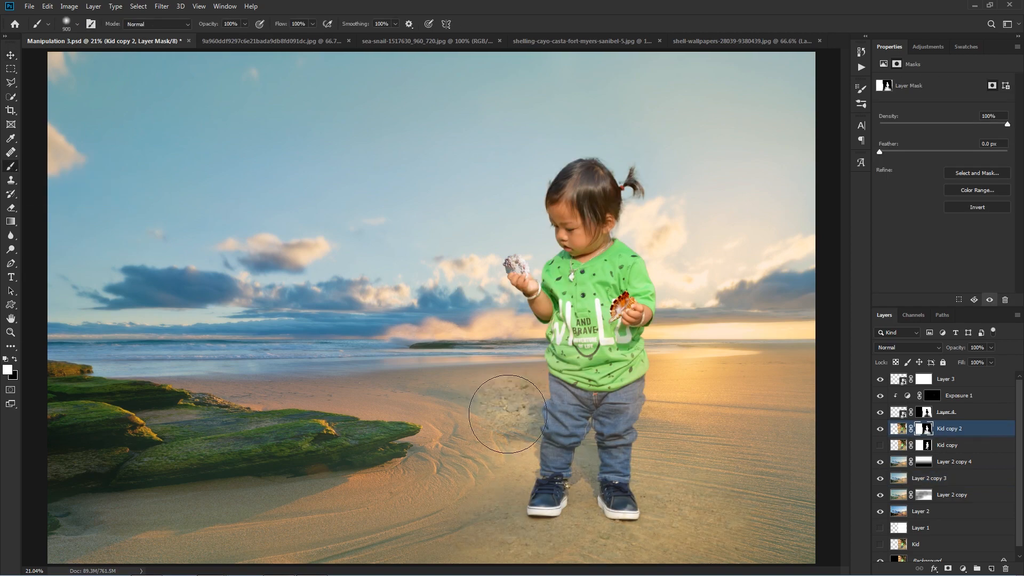
key("ctrl+2")
left_click_drag(172, 28, 168, 27)
left_click(927, 432)
scroll(567, 468, "up", 6)
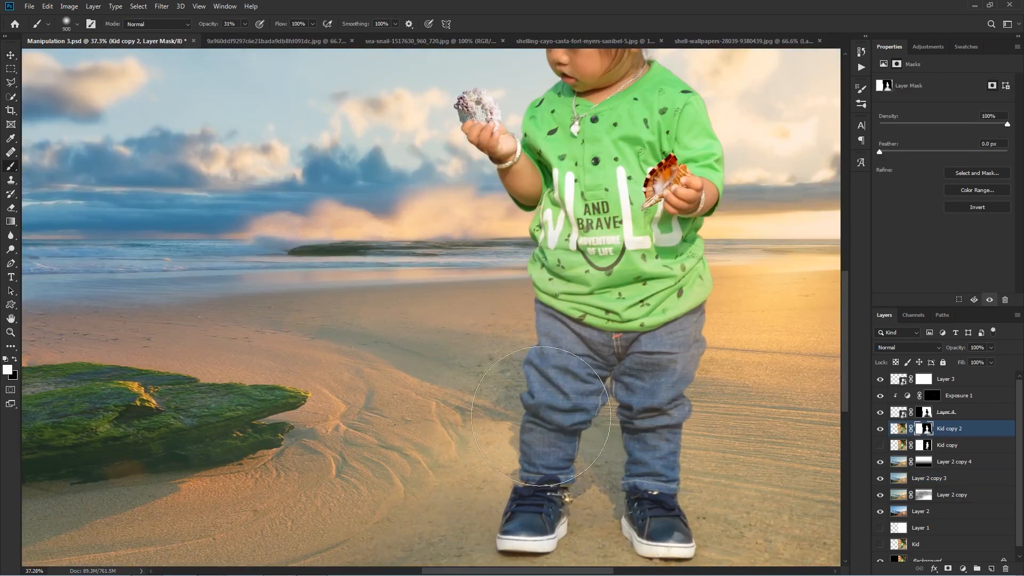
key("x")
left_click(880, 428)
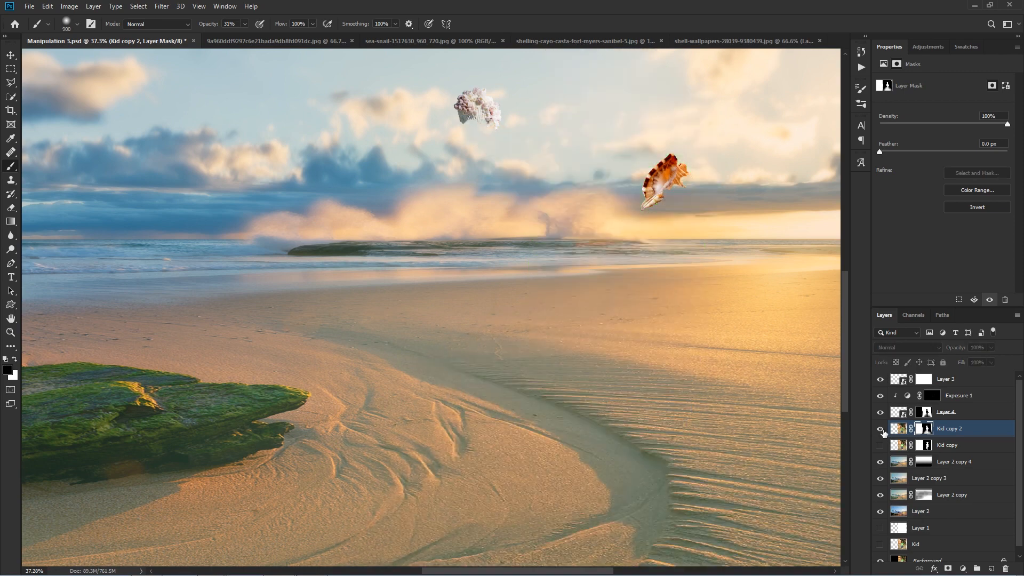
left_click(880, 429)
left_click(929, 431, "shift")
left_click(929, 431, "shift")
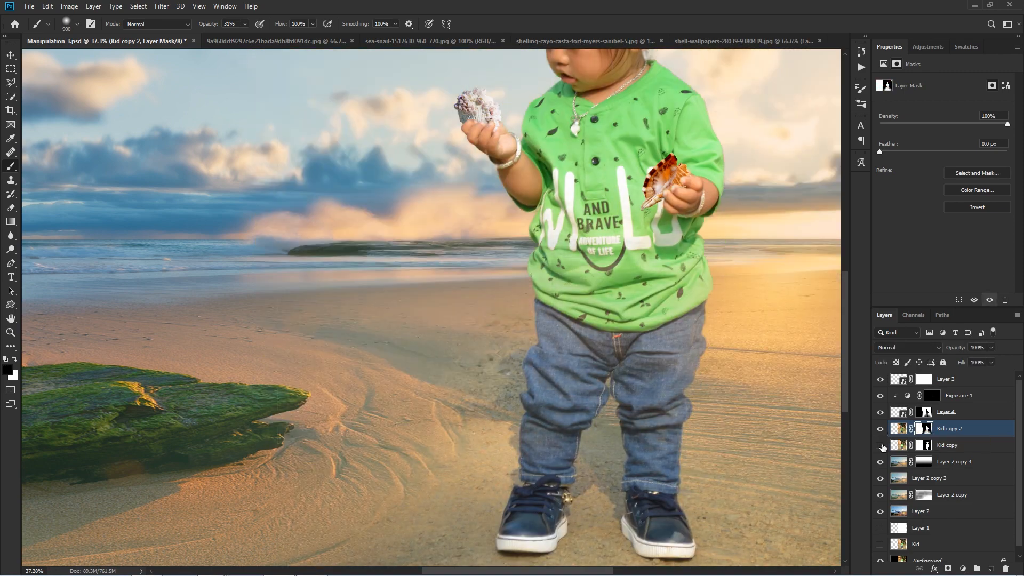
Paint the Kid copy 2 mask black at 31% opacity with a smaller brush to fade the original sand beside the child's trouser leg
key("bracketleft")
key("bracketleft")
key("bracketleft")
key("bracketleft")
left_click(483, 413)
key("bracketleft")
key("bracketleft")
key("bracketleft")
key("bracketleft")
left_click_drag(501, 407, 504, 433)
scroll(504, 433, "up", 3)
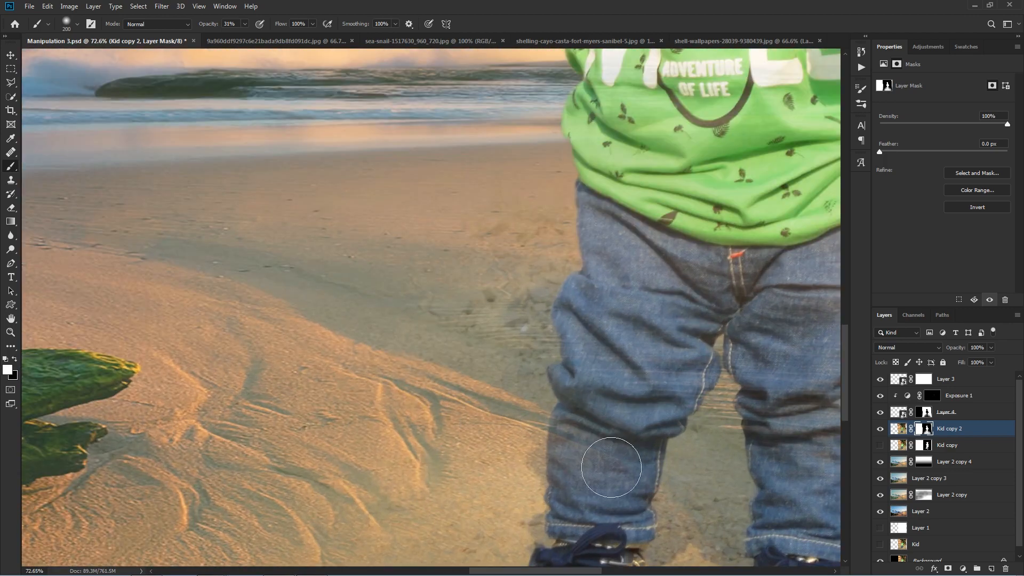
Paint the Kid copy 2 mask white at 100% opacity over the jeans and shoes to restore their full density
key("bracketleft")
key("bracketleft")
key("bracketleft")
key("x")
key("0")
scroll(659, 317, "down", 2)
key("bracketright")
key("bracketright")
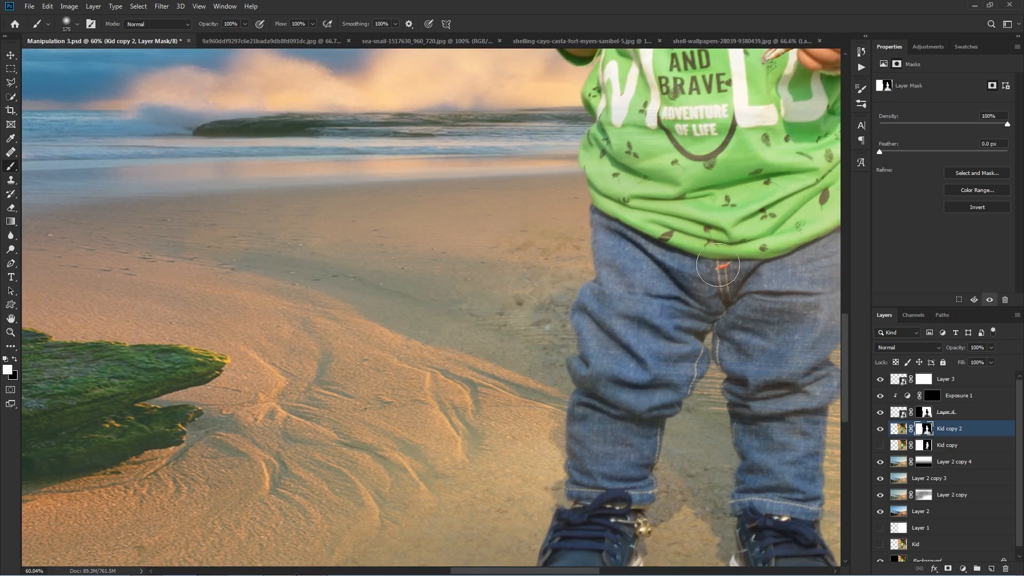
left_click_drag(610, 414, 423, 308)
mouse_move(651, 120)
left_mouse_down()
mouse_move(585, 392)
mouse_move(579, 240)
left_mouse_up()
mouse_move(663, 138)
left_mouse_down()
mouse_move(619, 304)
mouse_move(464, 281)
left_mouse_up()
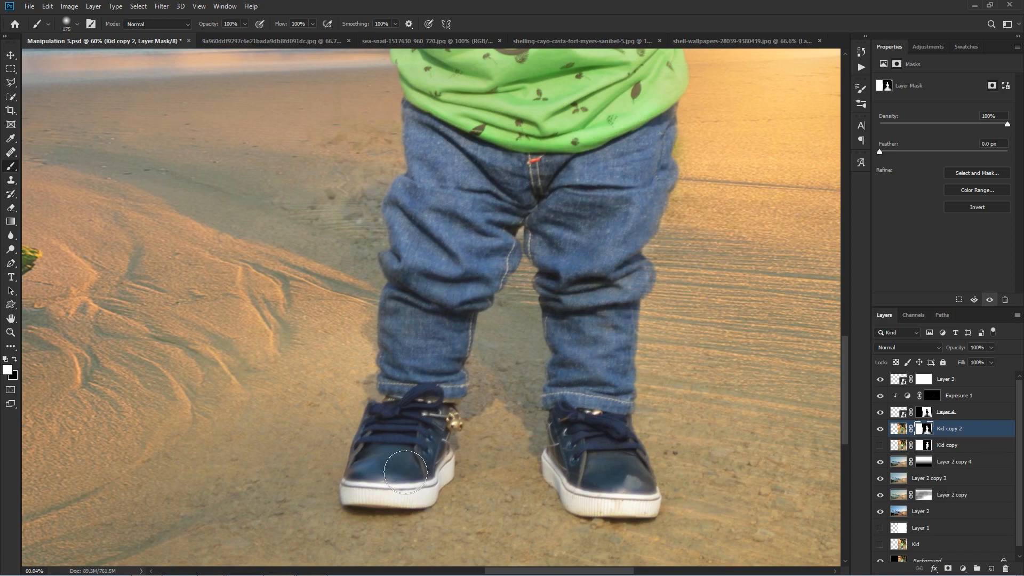
left_click_drag(549, 96, 507, 413)
Paint the Kid copy 2 mask white over the child's legs and body with a larger brush, and save the document
key("bracketright")
key("bracketright")
key("bracketright")
key("bracketright")
key("bracketright")
key("bracketright")
key("bracketright")
key("bracketright")
key("bracketright")
left_click_drag(462, 380, 535, 113)
scroll(451, 243, "down", 4)
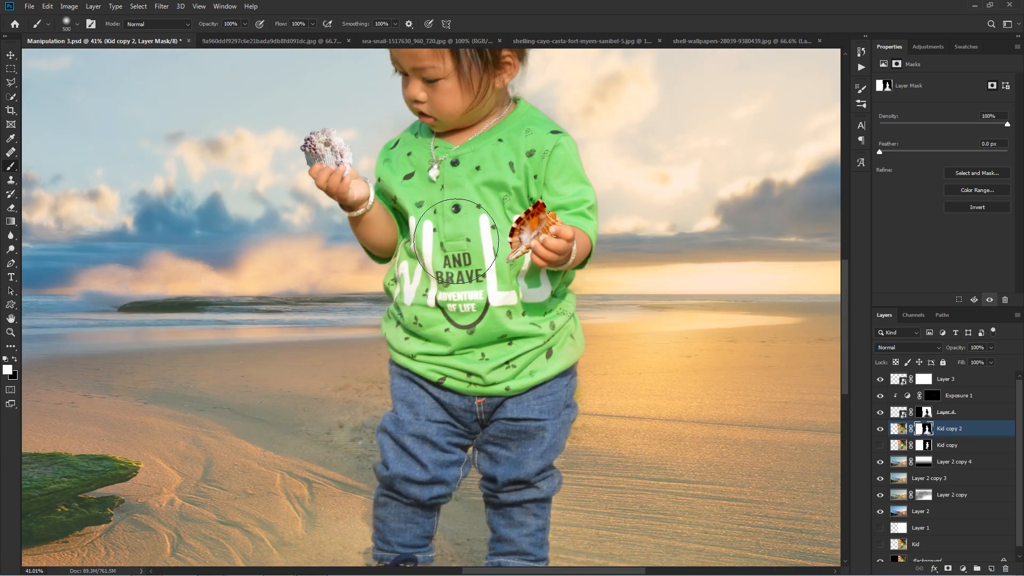
key("bracketleft")
key("bracketleft")
key("bracketleft")
key("bracketleft")
key("bracketleft")
key("bracketleft")
scroll(505, 194, "up", 3)
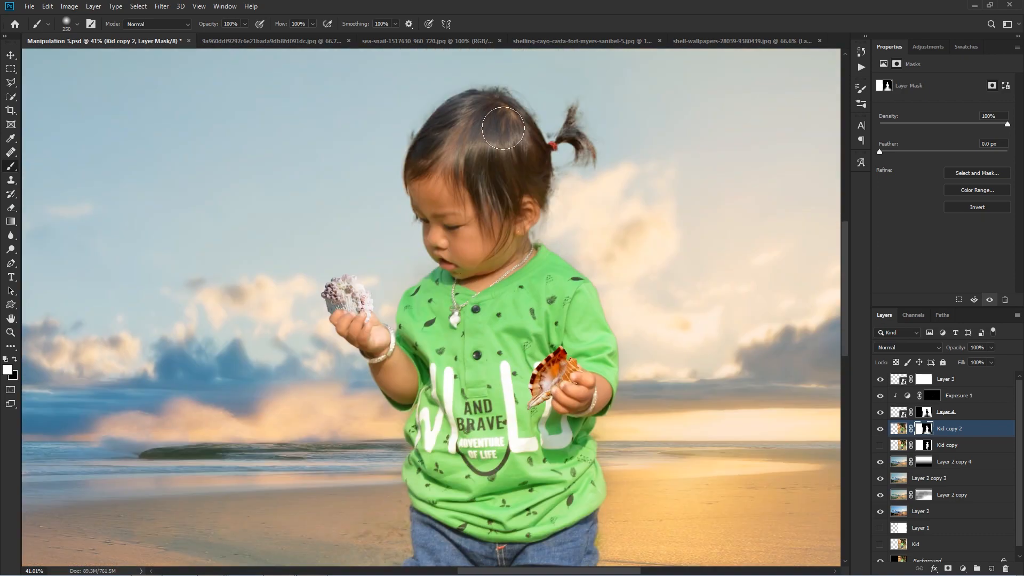
key("ctrl+0")
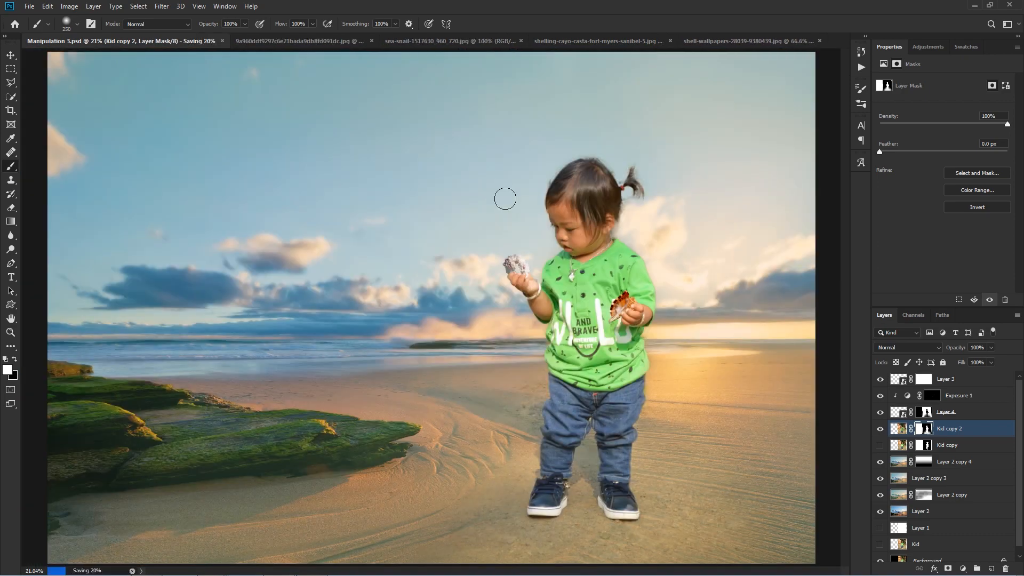
key("v")
left_click(770, 351)
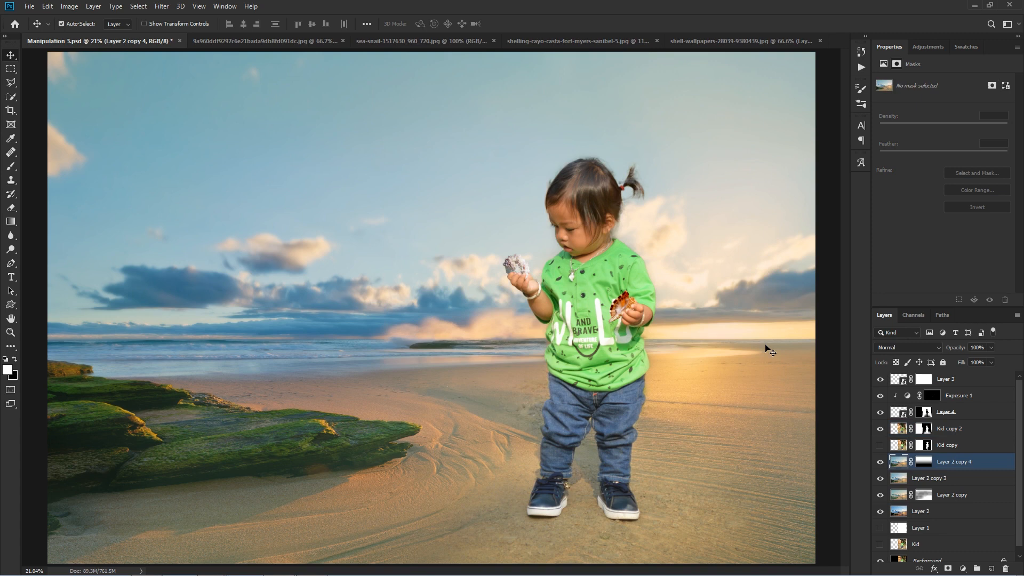
left_click(880, 462)
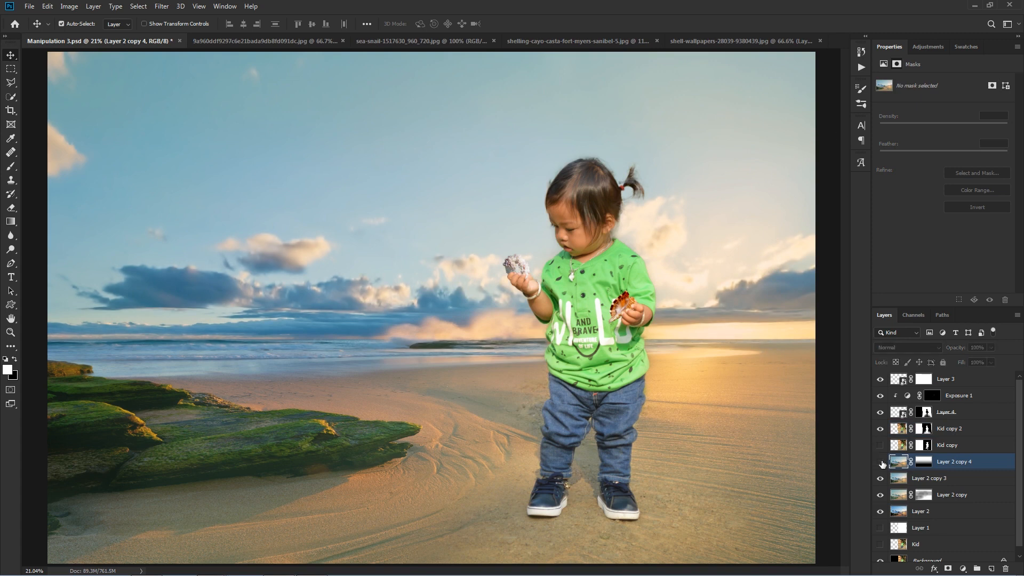
left_click(880, 462)
Add an Exposure adjustment above Kid copy 2, adjust its settings, clip it to that layer and invert its mask to black
left_click(898, 429)
left_click(963, 569)
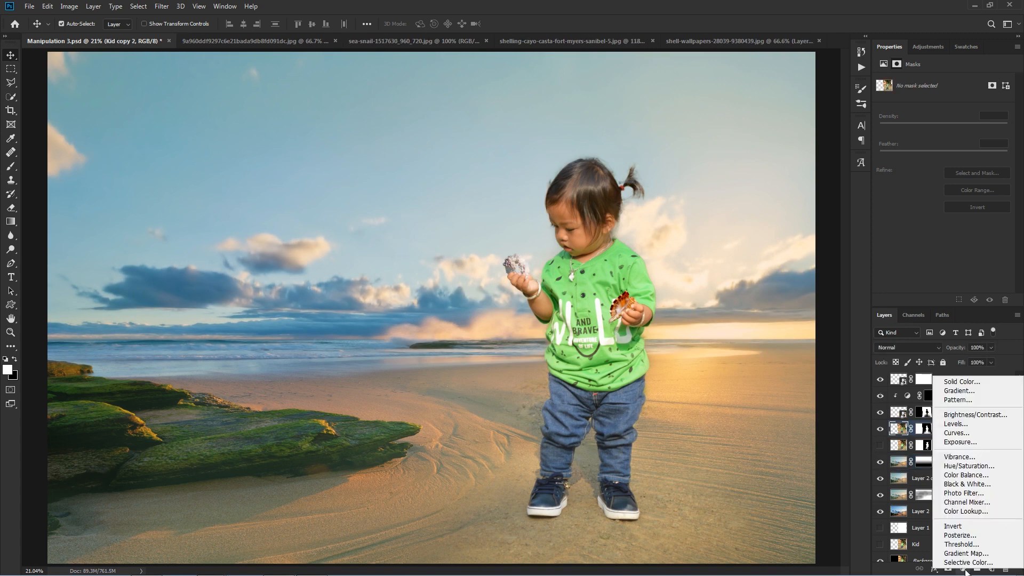
left_click(975, 443)
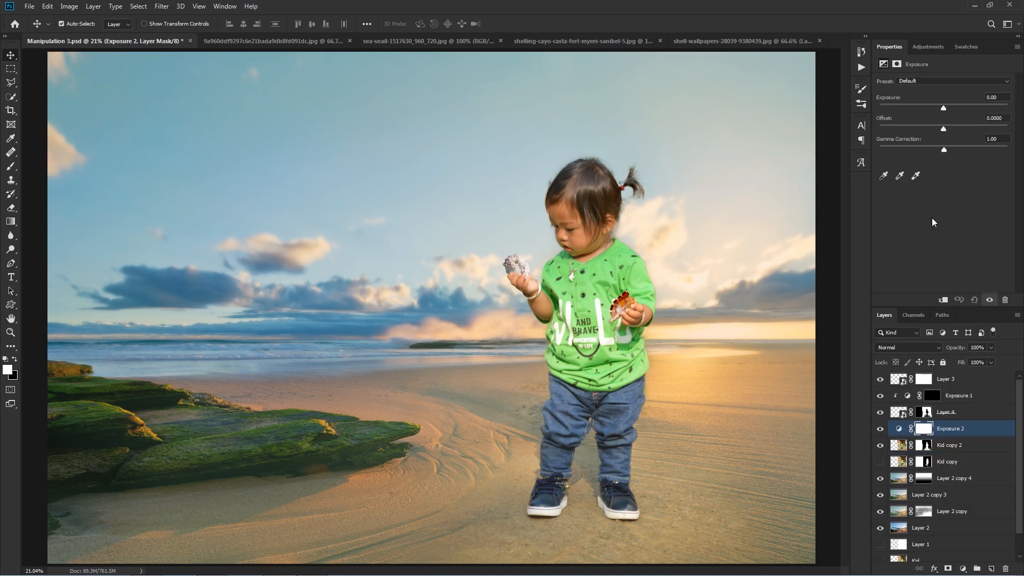
left_click_drag(944, 107, 941, 152)
left_click(943, 300)
left_click(933, 428)
key("ctrl+i")
Paint white at 16% opacity on the Exposure 2 mask along the child's sunlit side, from the trouser leg up to the sleeve
left_click(10, 166)
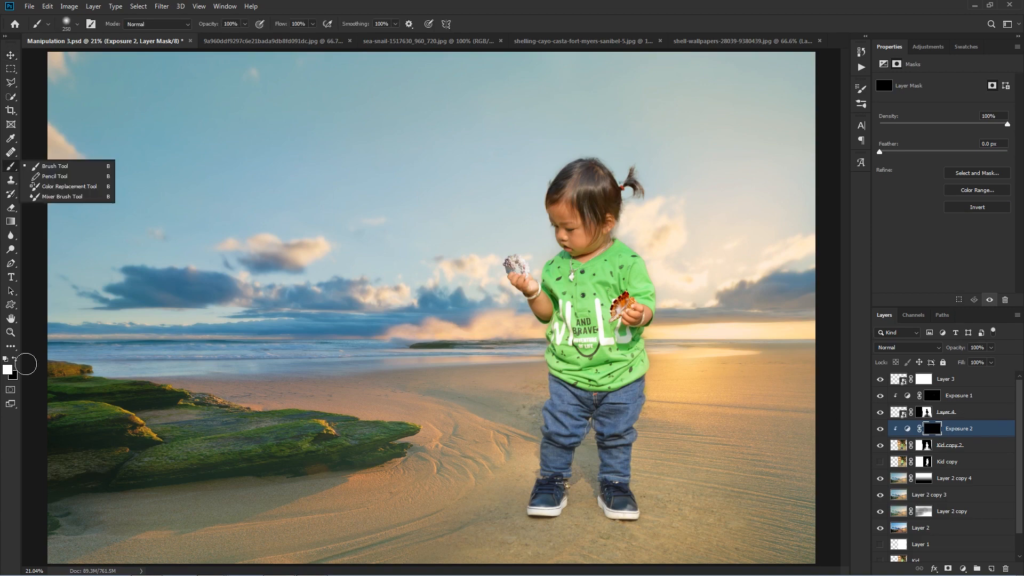
left_click(53, 164)
key("bracketright")
key("bracketright")
key("bracketright")
left_click_drag(209, 24, 171, 29)
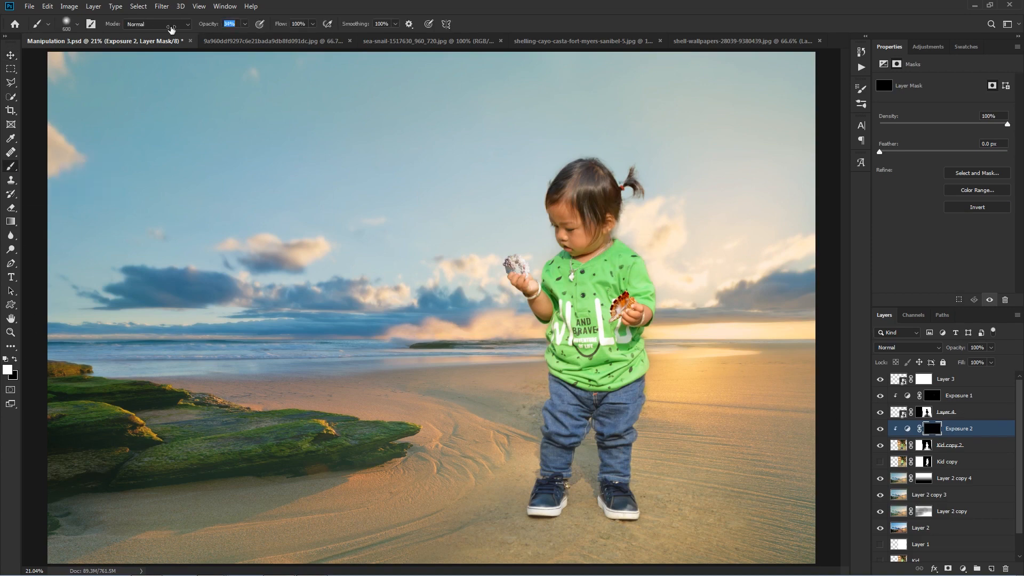
key("bracketleft")
key("bracketleft")
key("bracketleft")
key("bracketleft")
key("bracketleft")
key("bracketleft")
scroll(657, 406, "up", 3)
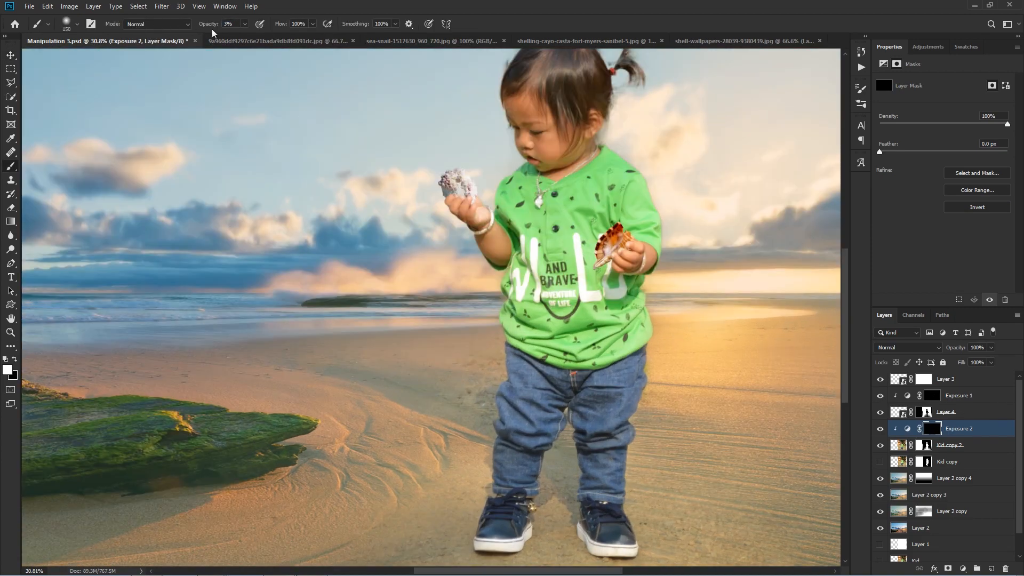
key("bracketright")
left_click_drag(627, 500, 660, 226)
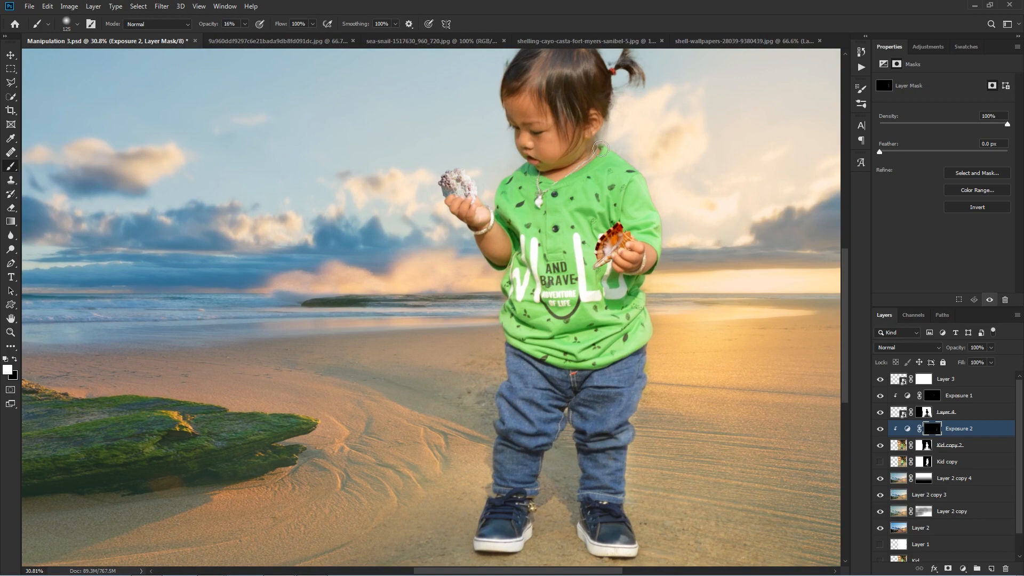
scroll(601, 149, "down", 1)
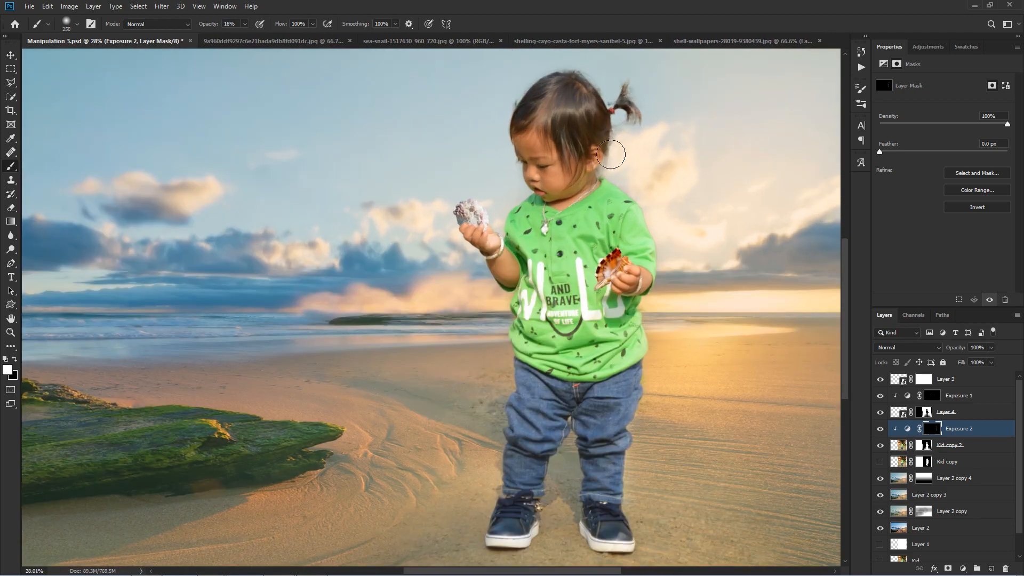
Add soft highlights between the child's legs on the Exposure 2 mask and compare the effect hidden and shown
key("bracketleft")
scroll(563, 449, "up", 3)
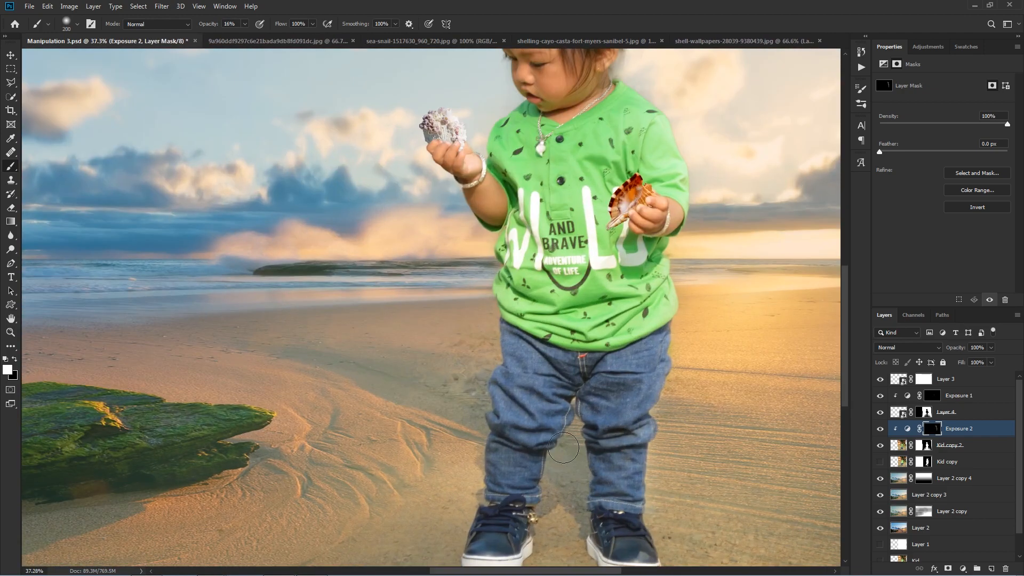
left_click_drag(563, 448, 524, 512)
scroll(488, 271, "down", 5)
left_click(881, 429)
left_click(881, 429)
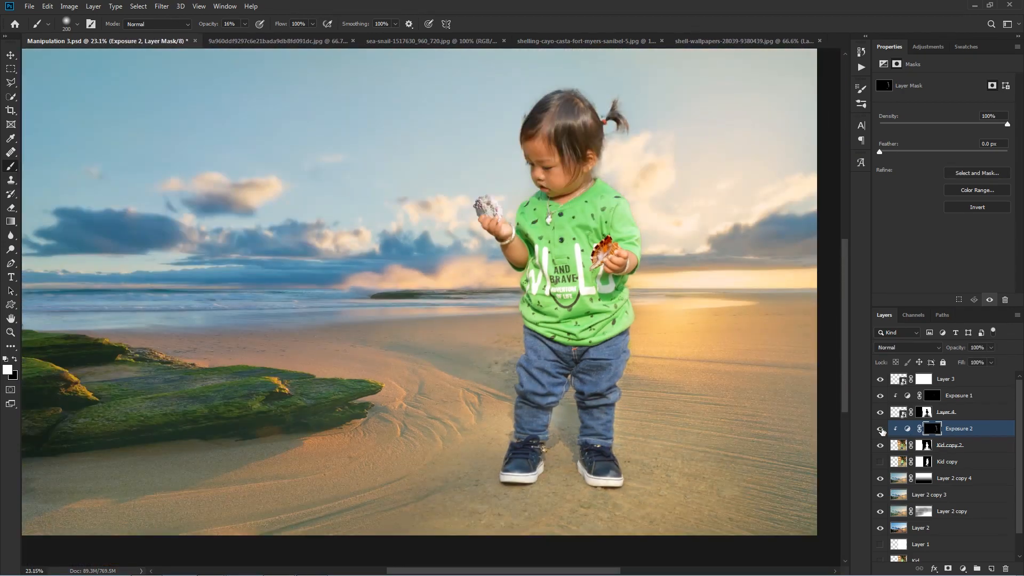
Save the document and compare the child's lighting with Exposure 2 hidden and shown
scroll(765, 332, "down", 5)
left_click(15, 360)
scroll(483, 360, "up", 3)
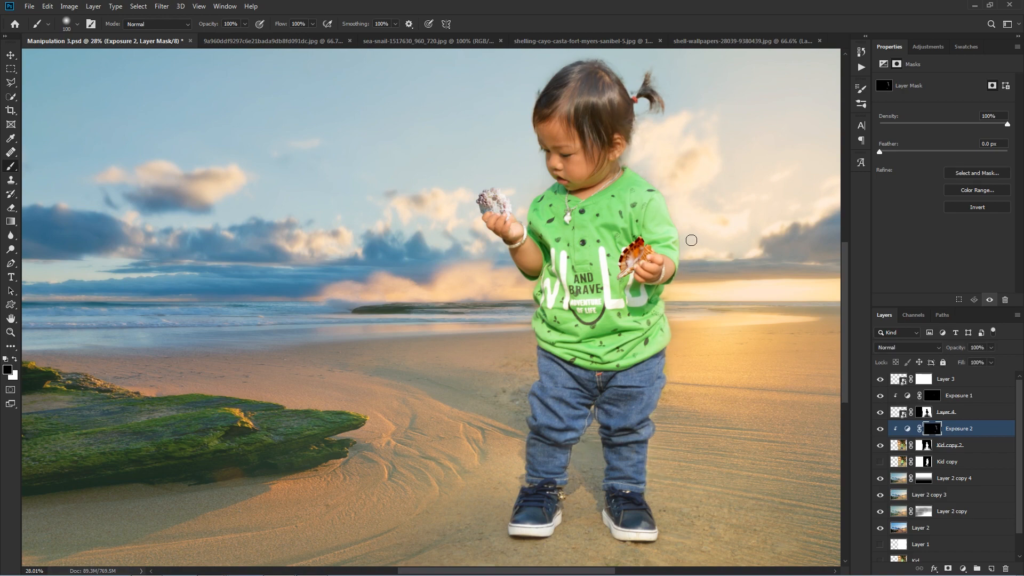
key("ctrl+0")
key("ctrl+s")
key("v")
left_click(880, 430)
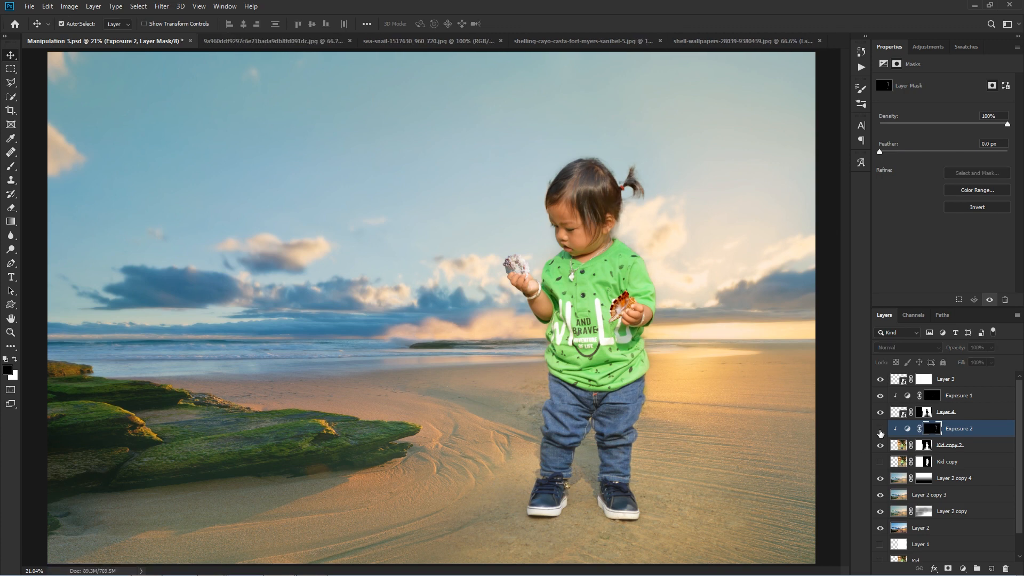
left_click(880, 430)
scroll(821, 239, "down", 1)
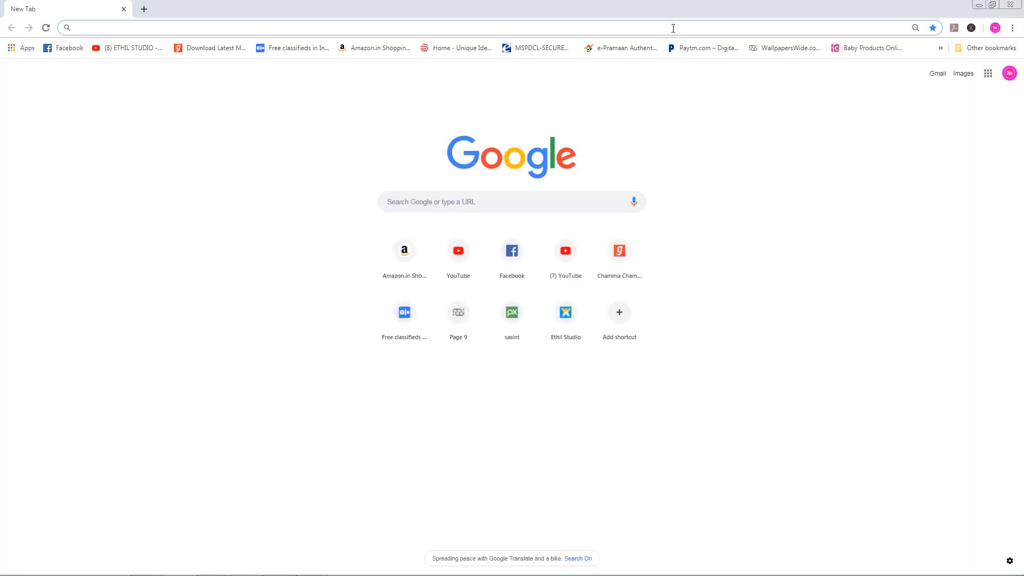
Search Google Images for birds in the web browser and open the photo of a flock flying in a cloudy sky
type("birds")
key("Return")
left_click(117, 85)
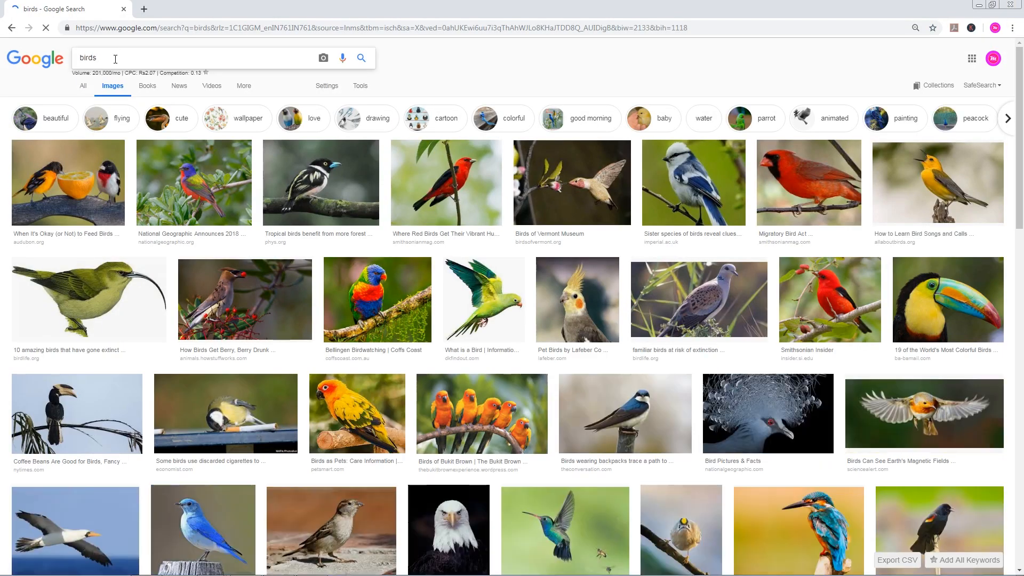
scroll(285, 255, "down", 10)
left_click(286, 255)
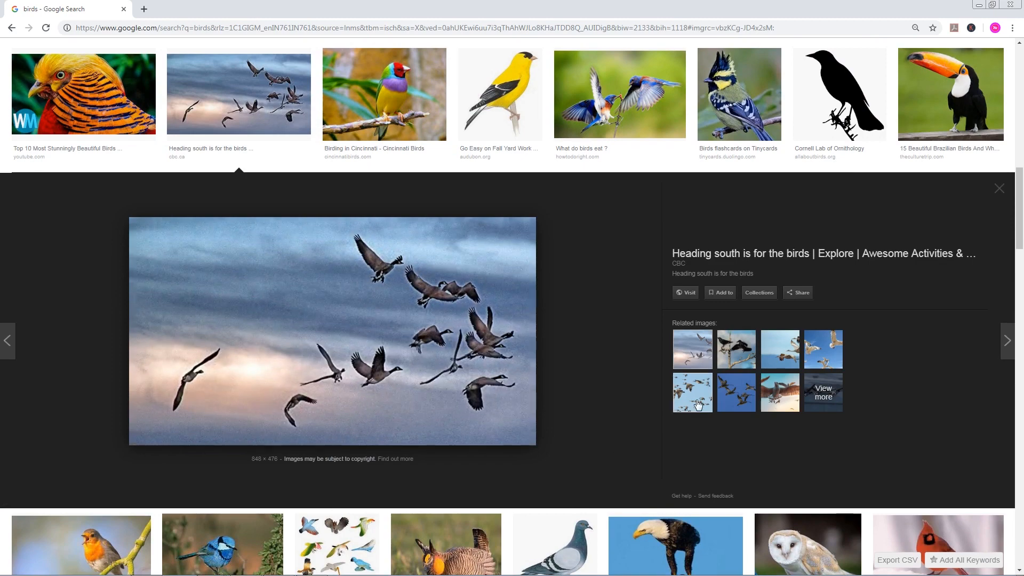
Find the iStock picture of three flying seagulls among the related images, download it and show the file in its folder
left_click(697, 403)
left_click(823, 396)
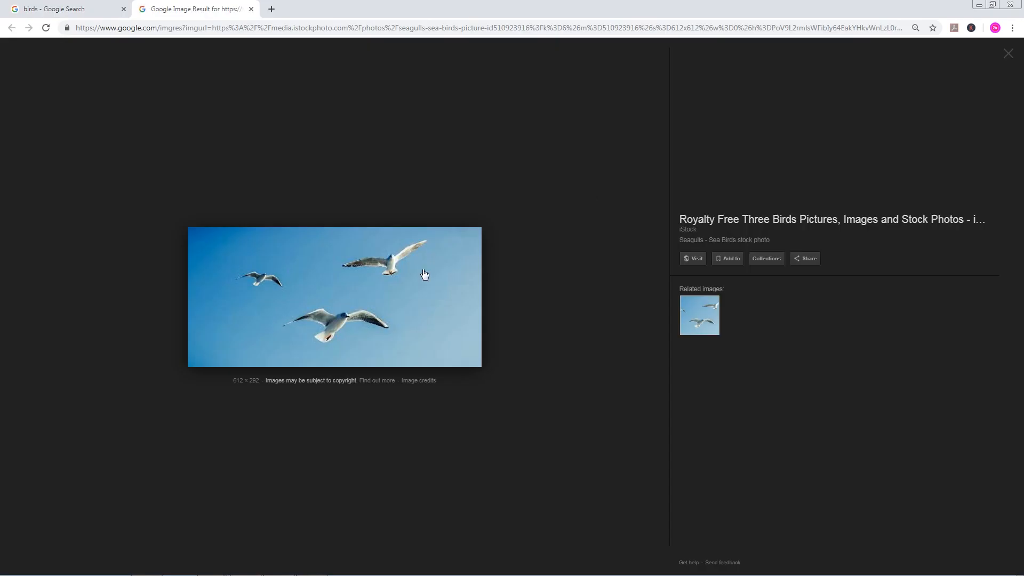
right_click(423, 274)
left_click(464, 393)
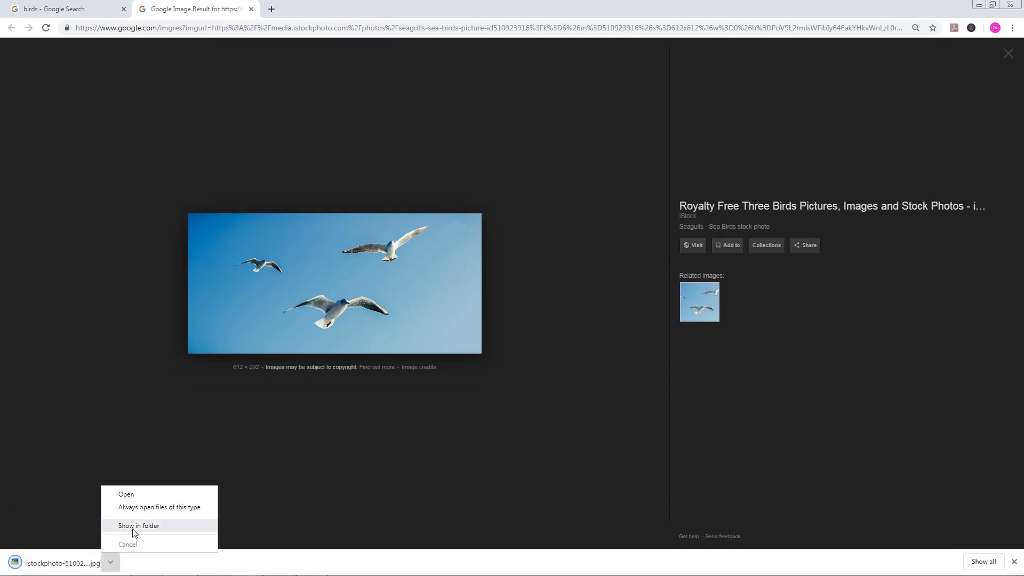
left_click(132, 524)
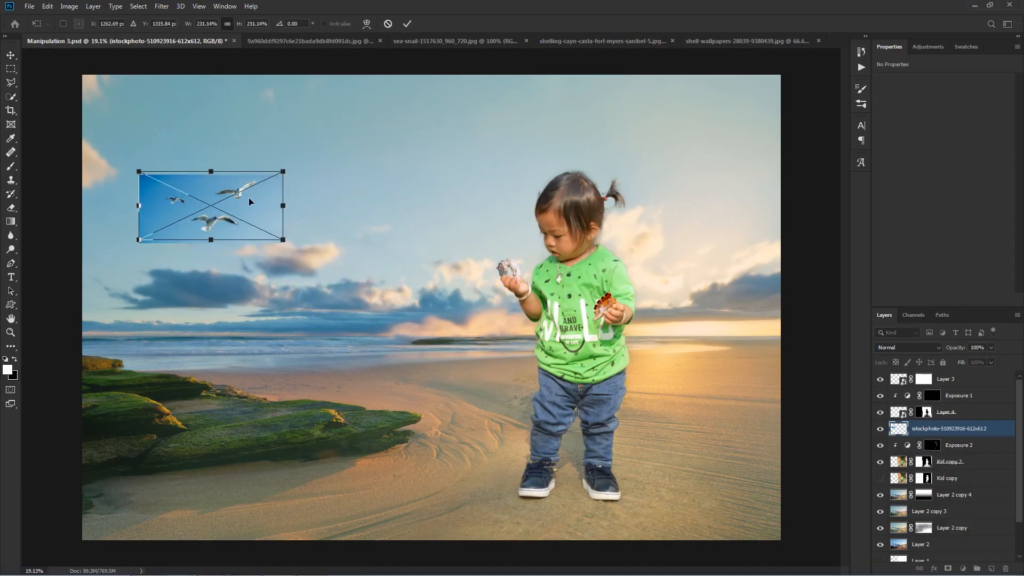
Commit the placed seagull picture in Photoshop and move it to about X 20.8 cm, Y 11.6 cm beside the child, keeping Normal blending
key("Return")
left_click(907, 347)
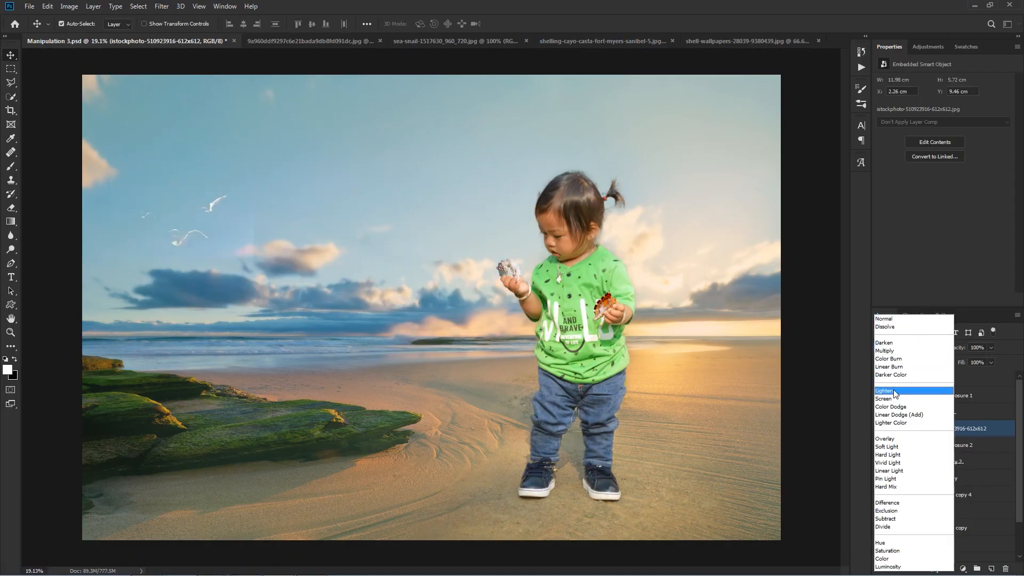
left_click(210, 231)
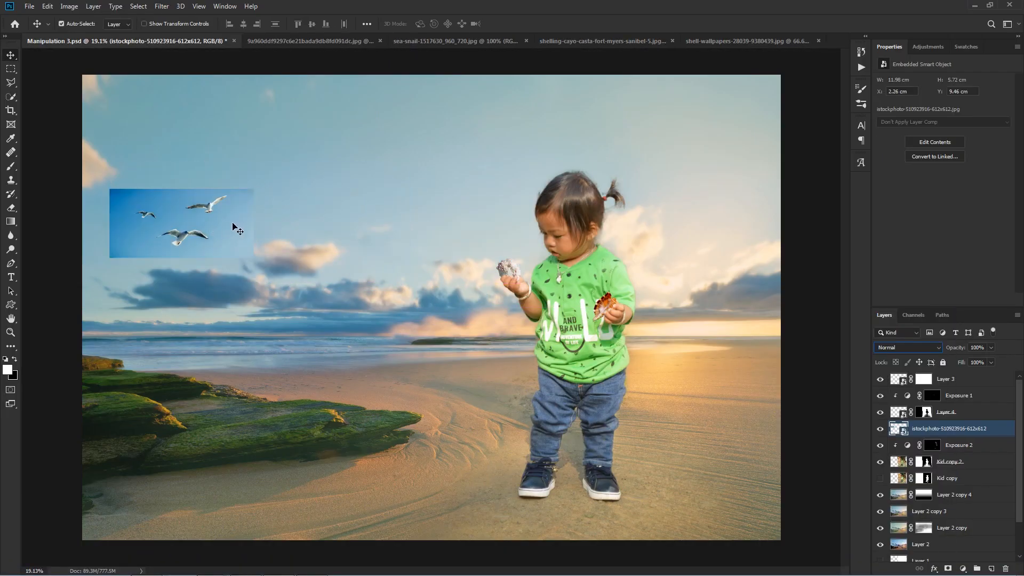
left_click_drag(228, 222, 258, 192)
scroll(254, 205, "down", 4)
left_click_drag(313, 234, 445, 277)
scroll(435, 303, "up", 5)
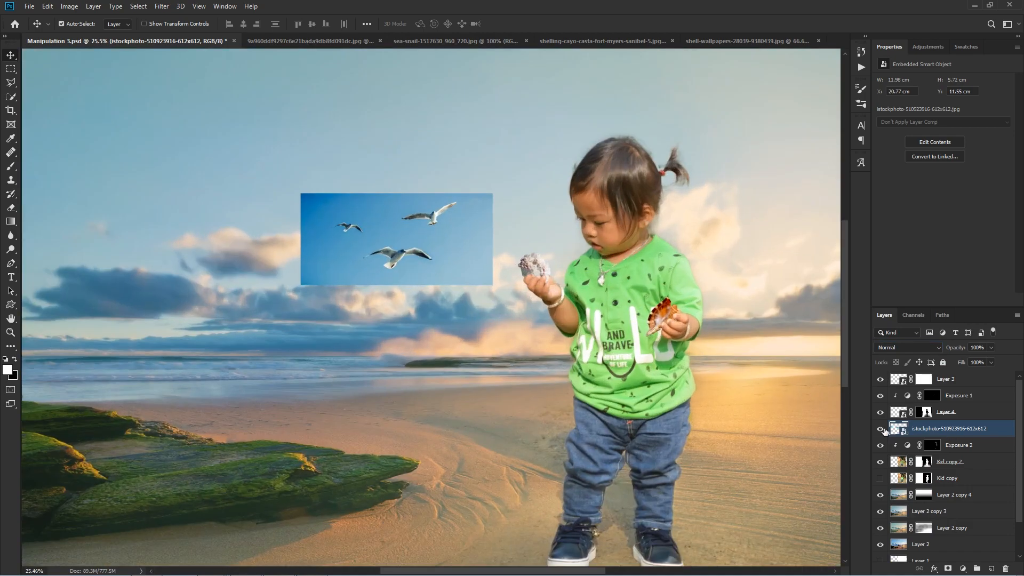
Rasterize the seagull picture and adjust its Blue channel with Levels, raising the black output level
left_click(913, 315)
left_click(907, 375)
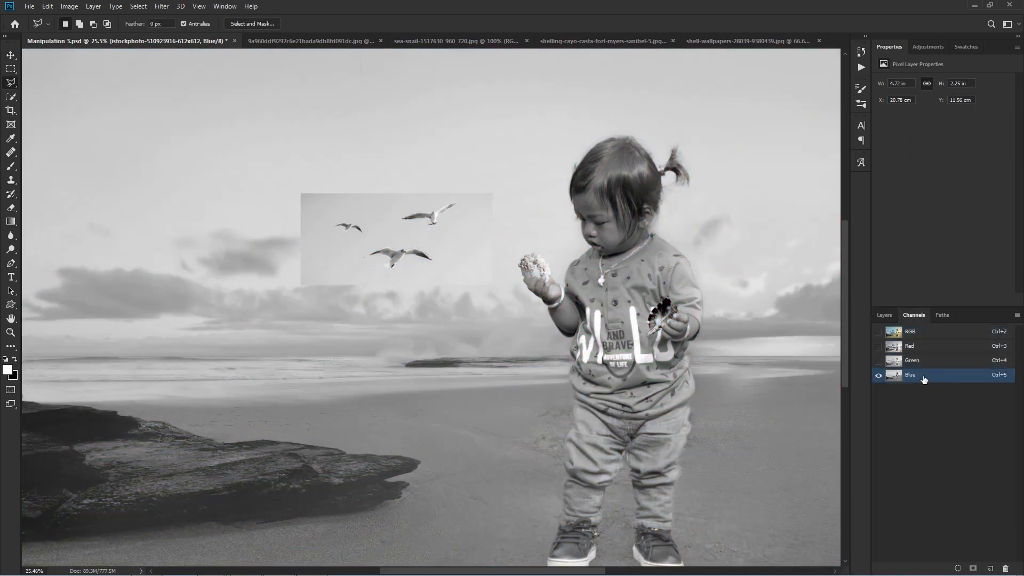
key("ctrl+l")
left_click_drag(711, 332, 710, 333)
left_click_drag(847, 333, 859, 328)
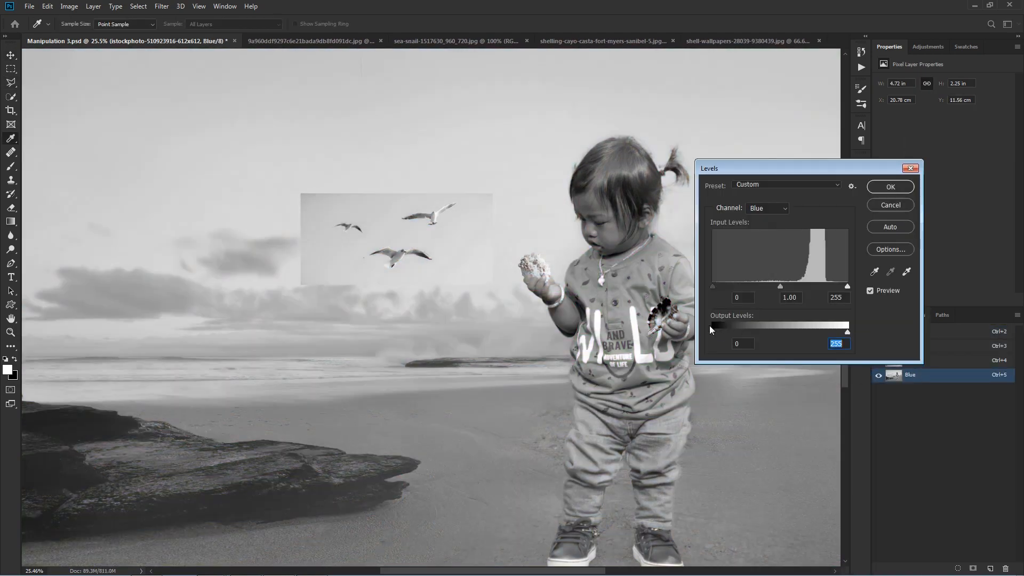
left_click_drag(715, 335, 734, 332)
key("Return")
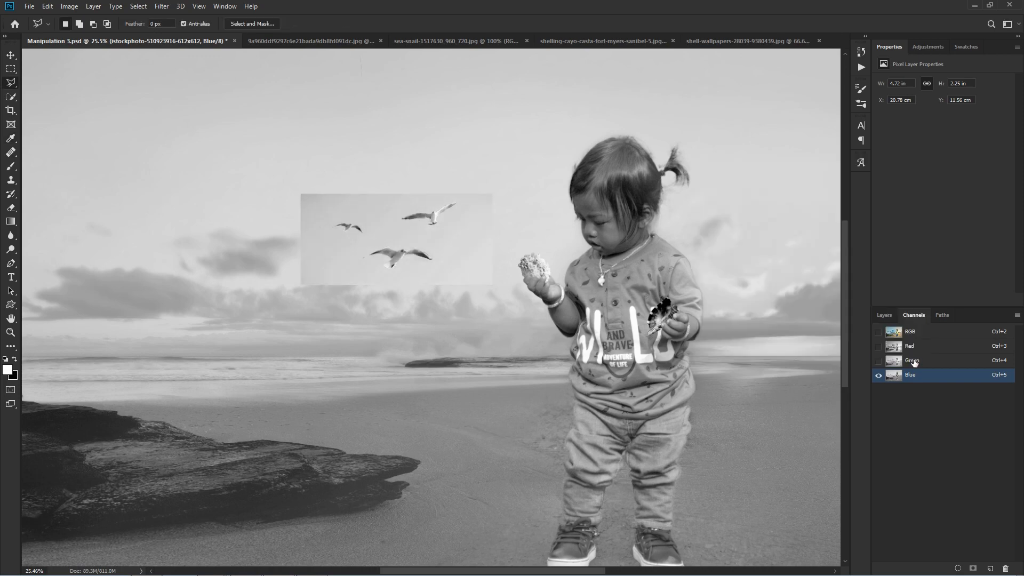
Lighten the seagull picture's Green and Red channels with Levels by raising the black output level until it blends with the beach sky
key("ctrl+4")
key("ctrl+l")
left_click_drag(728, 333, 766, 332)
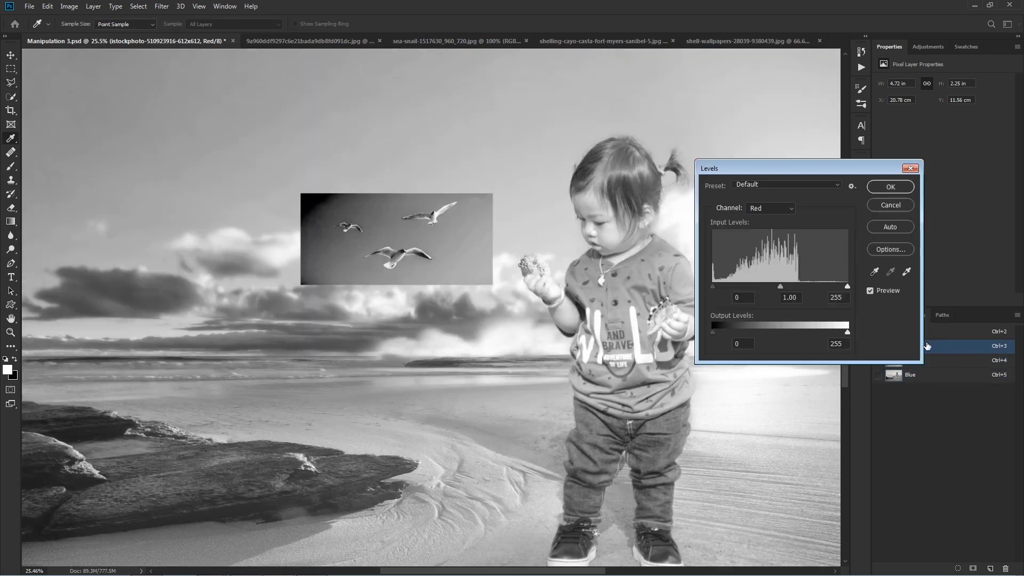
left_click_drag(743, 332, 771, 328)
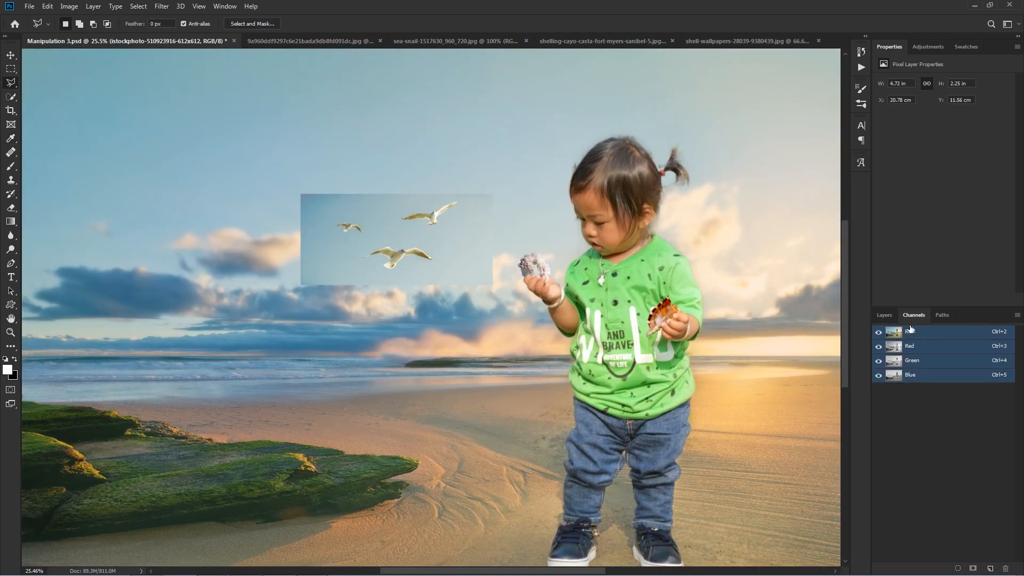
Add a layer mask to the seagull layer and paint black along the upper edge of its rectangle
left_click(884, 314)
left_click(923, 428)
left_click(11, 166)
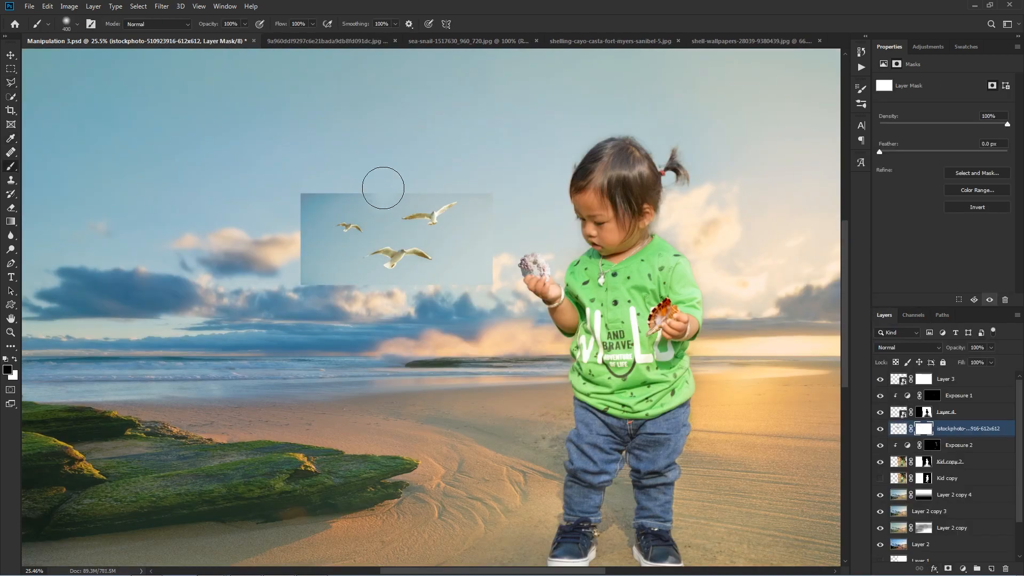
scroll(475, 187, "up", 5)
key("bracketleft")
key("bracketleft")
mouse_move(478, 194)
left_mouse_down()
mouse_move(435, 370)
mouse_move(219, 358)
mouse_move(221, 168)
left_mouse_up()
Lower the brush opacity to 63% and mask out the remaining rectangular sky around the three seagulls
left_click_drag(212, 25, 192, 25)
key("bracketright")
key("bracketright")
key("bracketright")
key("bracketright")
key("bracketright")
key("bracketleft")
key("bracketleft")
key("bracketleft")
left_click_drag(219, 293, 313, 212)
key("bracketleft")
key("bracketleft")
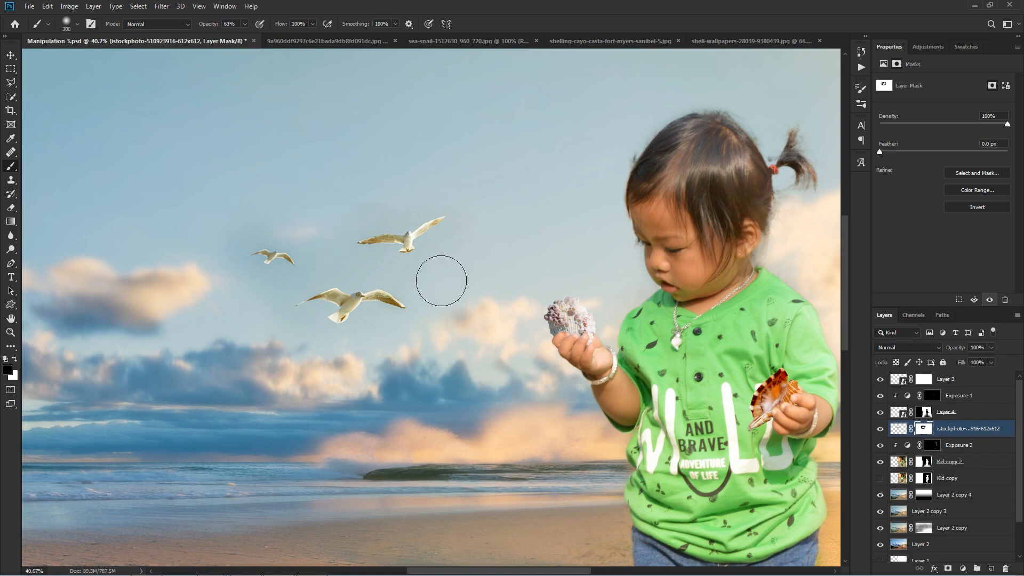
key("bracketleft")
key("bracketleft")
key("bracketleft")
key("bracketright")
key("bracketright")
key("bracketright")
key("bracketright")
key("bracketright")
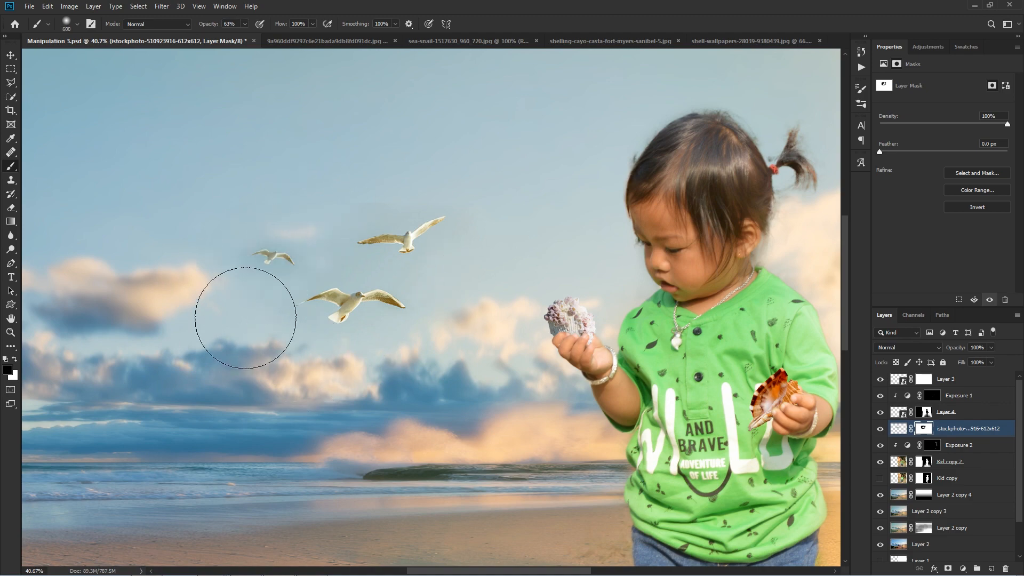
Try moving the seagulls to a different spot in the sky and undo the move
scroll(746, 269, "down", 7)
scroll(746, 268, "down", 3)
key("v")
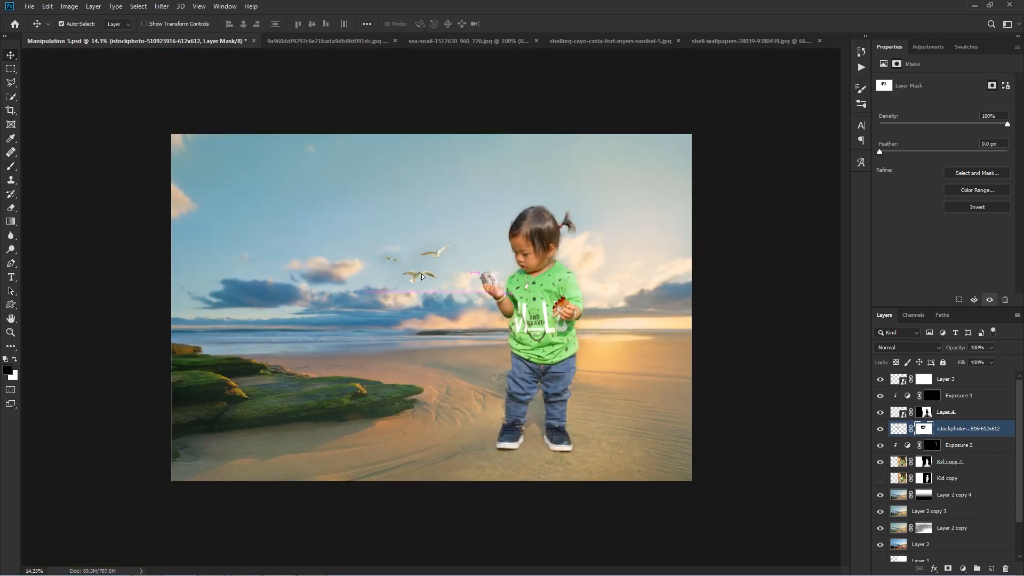
left_click_drag(415, 279, 387, 285)
key("ctrl+z")
key("ctrl+0")
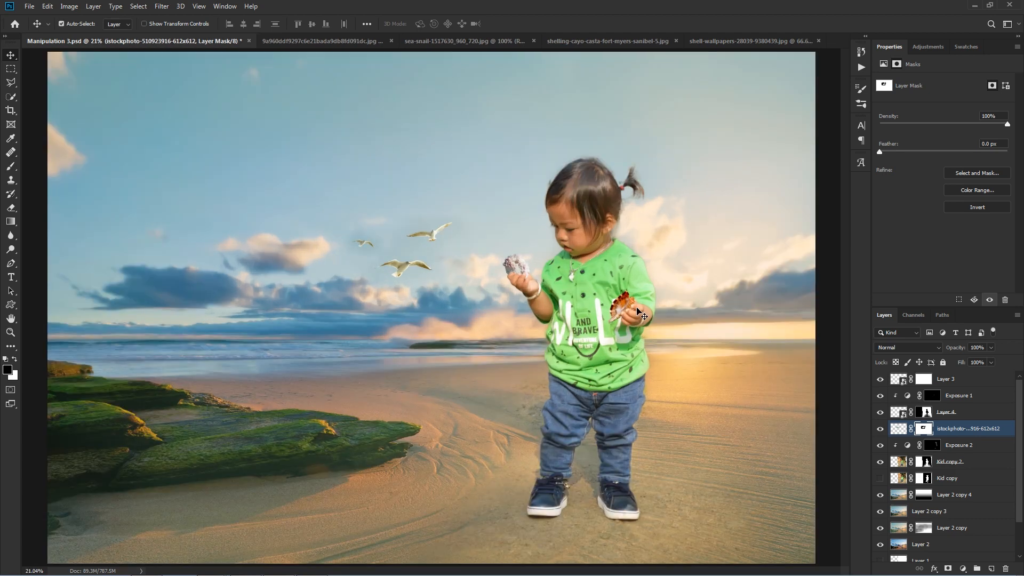
Stamp all visible layers into a new layer above Layer 3 and open it in the Camera Raw filter
key("ctrl+alt+shift+e")
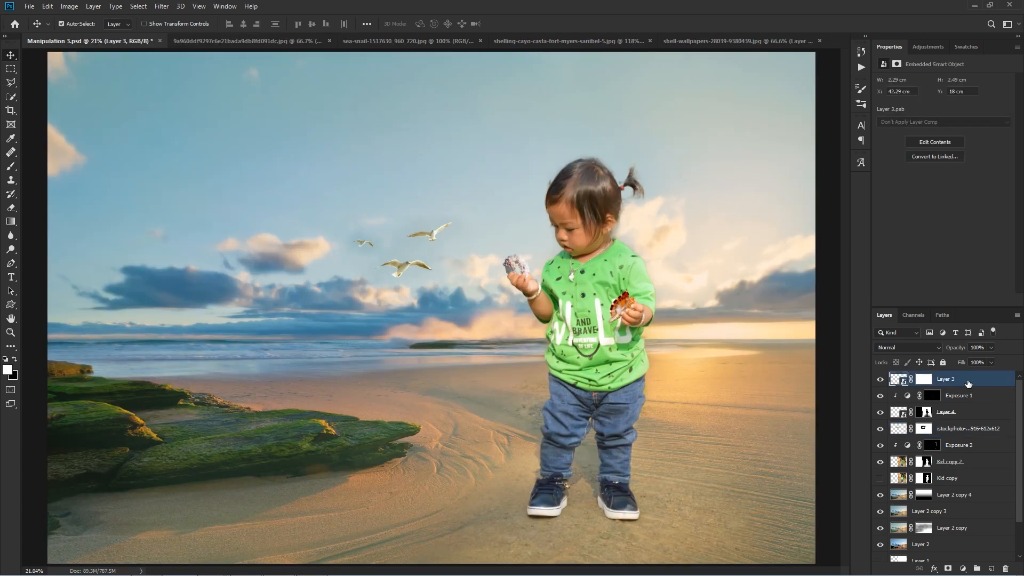
scroll(748, 339, "down", 1)
key("ctrl+shift+a")
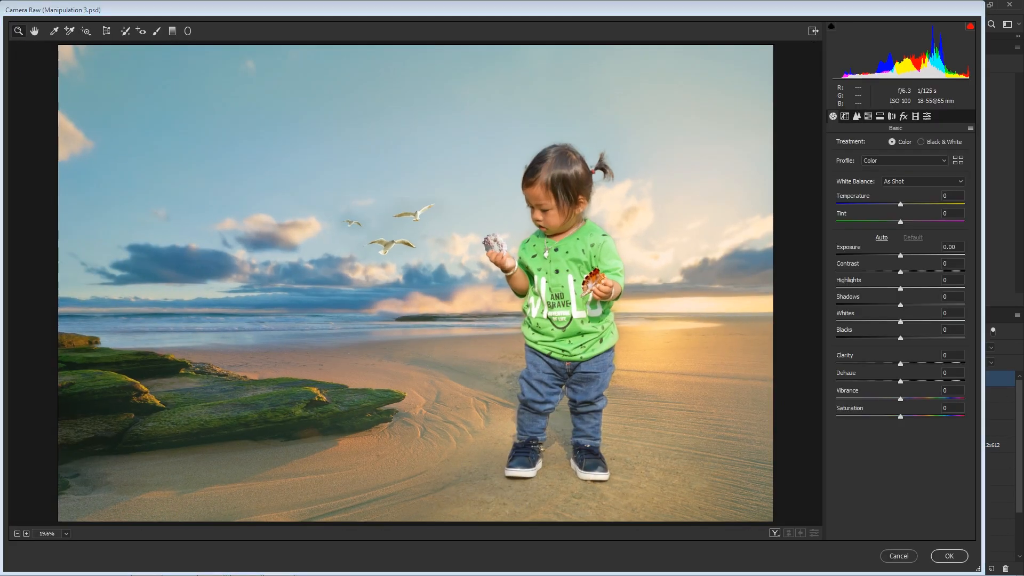
Set the basic Temperature to -2 and raise Clarity slightly, fine-tuning the overall tone
left_click_drag(903, 208, 902, 208)
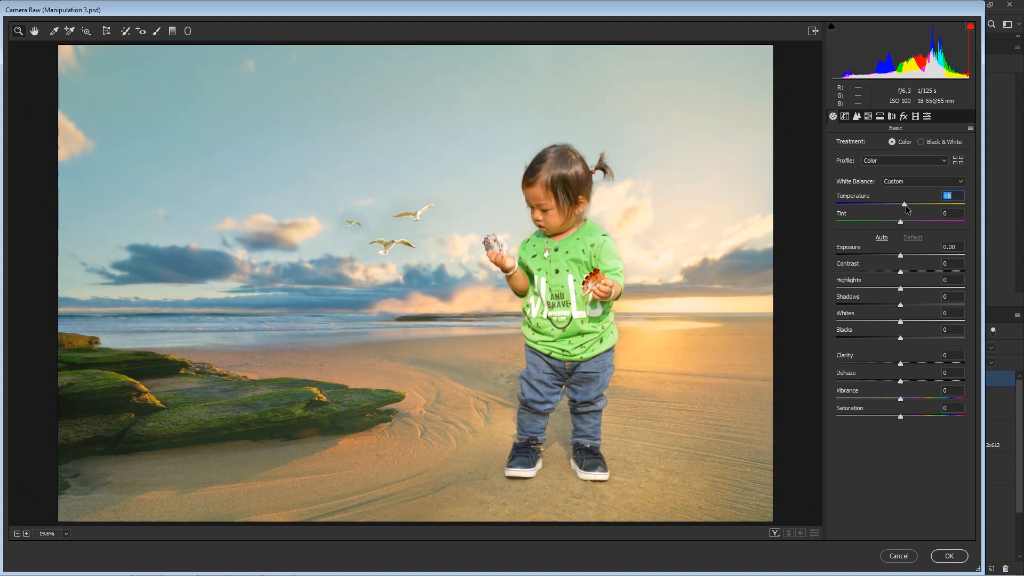
left_click_drag(901, 367, 905, 366)
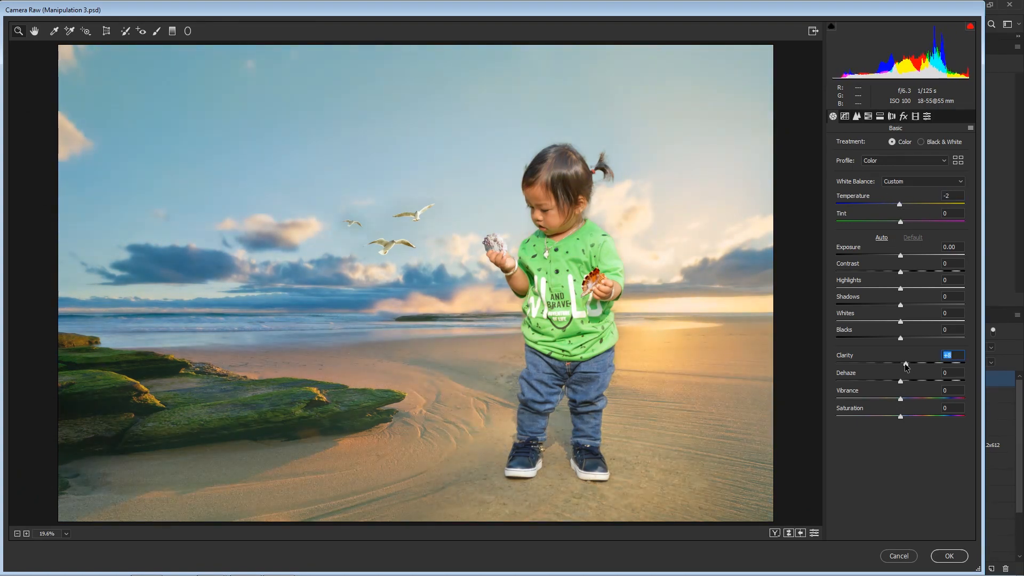
left_click_drag(900, 288, 896, 256)
Apply a large Adjustment Brush spot to the sunset beside the child and raise its Exposure
left_click(156, 31)
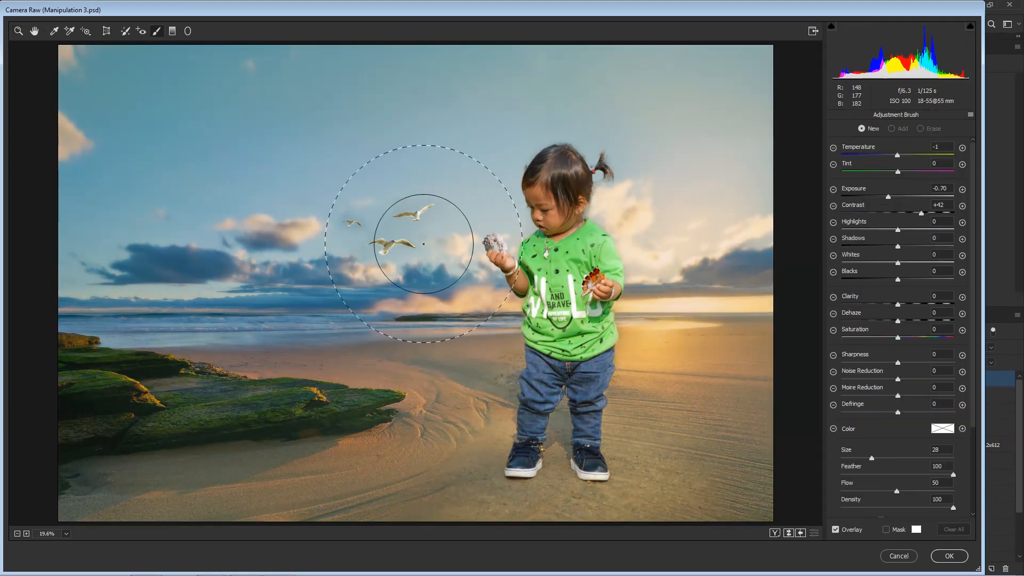
key("bracketright")
key("bracketright")
key("bracketright")
key("bracketright")
key("bracketright")
left_click(638, 269)
left_click_drag(890, 198, 908, 197)
Boost the HSL saturation with the Targeted Adjustment tool, setting Greens to +24 and Blues to +26
left_click(85, 30)
left_click(869, 117)
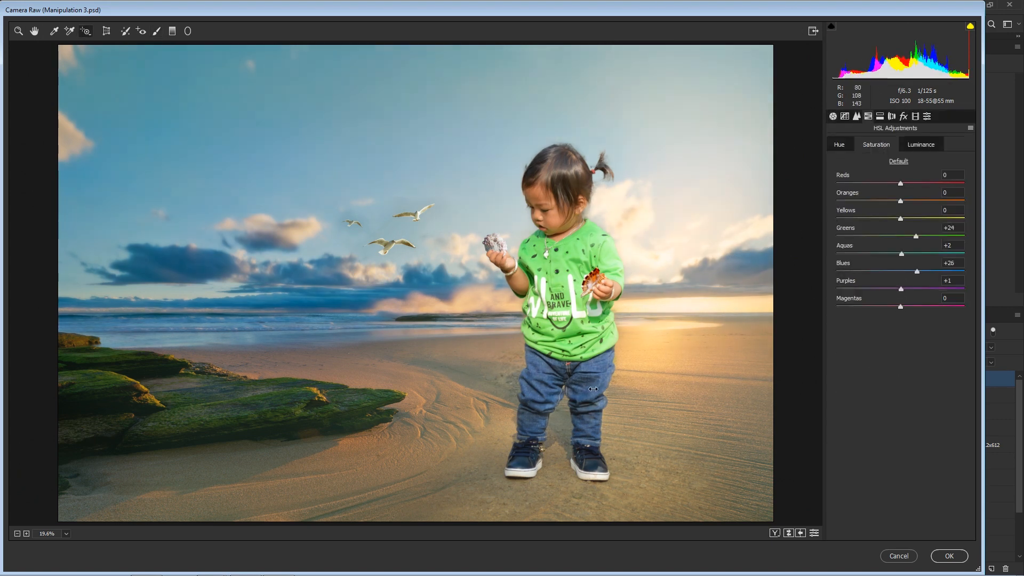
key("ctrl+alt+shift+h")
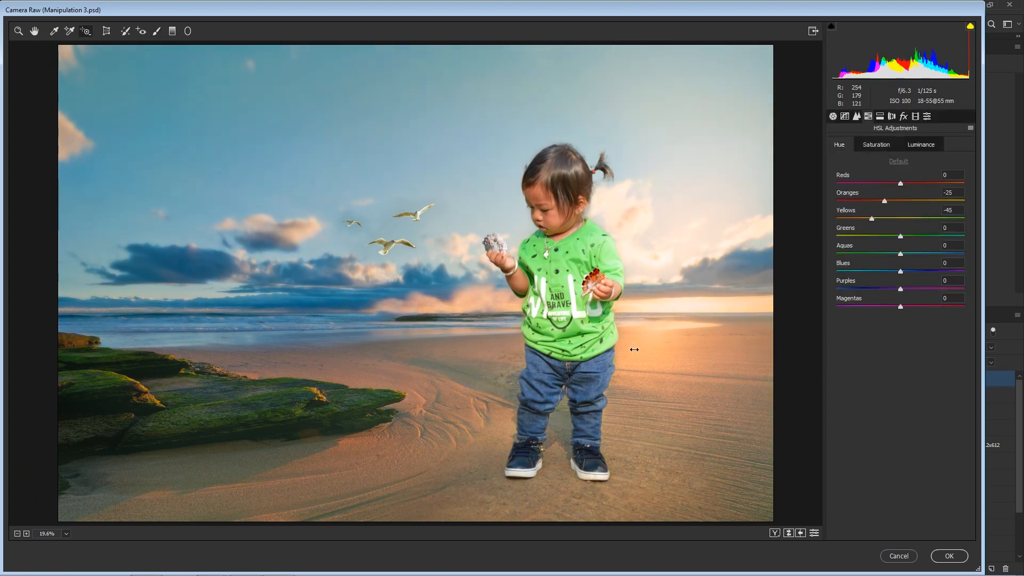
left_click(875, 145)
left_click_drag(567, 264, 613, 270)
Shift the green shirt's hue to yellow-green, with Greens at -66 and Aquas at -23
key("ctrl+alt+shift+h")
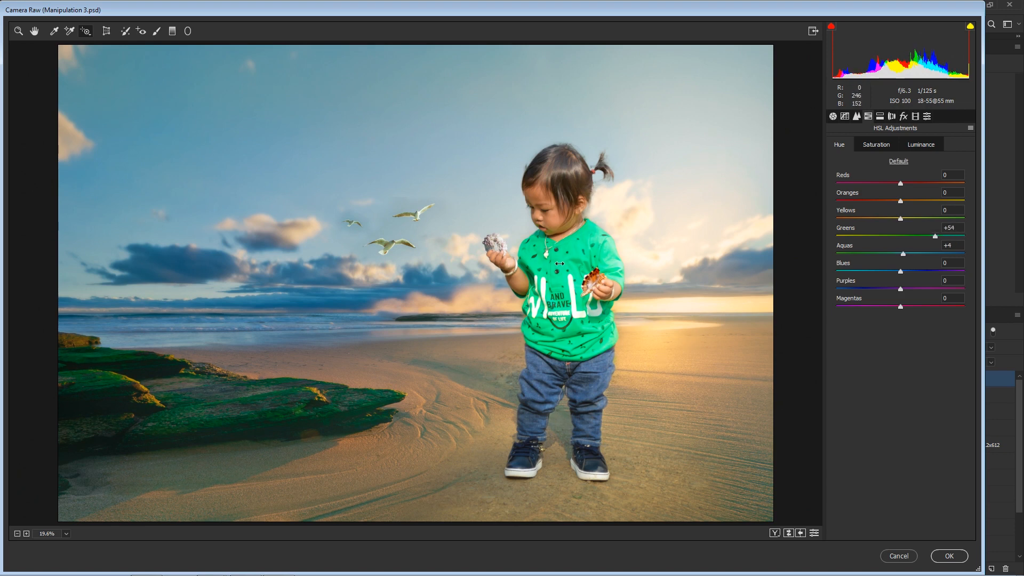
left_click_drag(559, 264, 468, 261)
left_click_drag(567, 262, 790, 269)
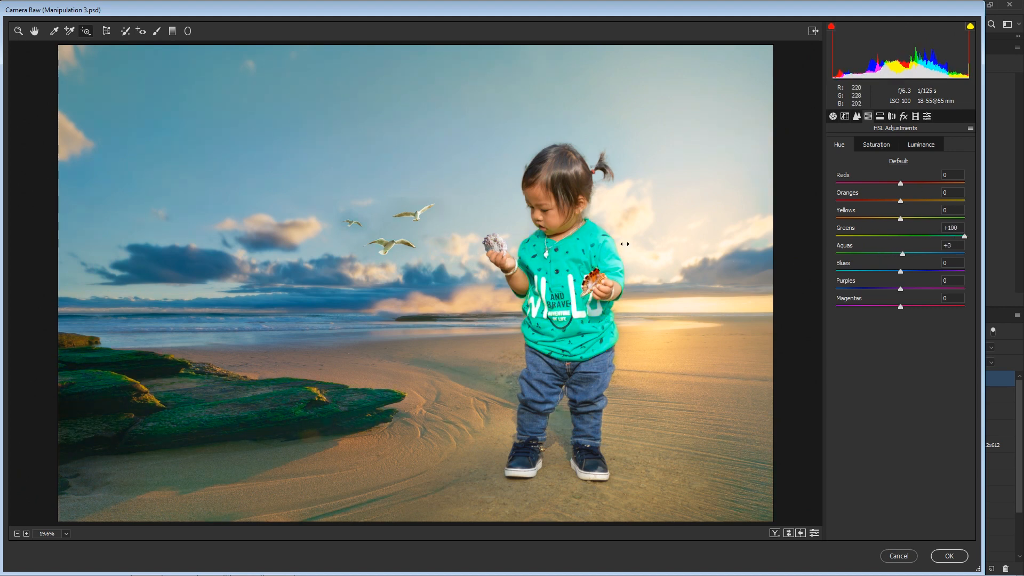
left_click_drag(625, 244, 548, 244)
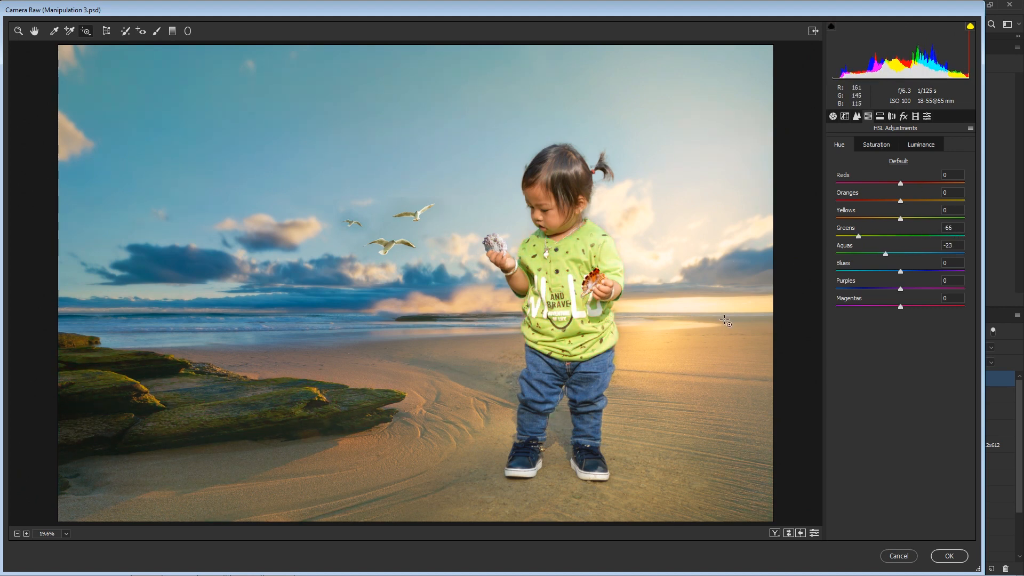
Add a soft dark post-crop vignette with Roundness +49, Feather 87 and Highlights 17, using a mild negative Amount
left_click(903, 117)
left_click_drag(900, 255, 886, 256)
left_click_drag(901, 291, 933, 291)
left_click_drag(837, 326, 858, 325)
left_click_drag(901, 308, 949, 307)
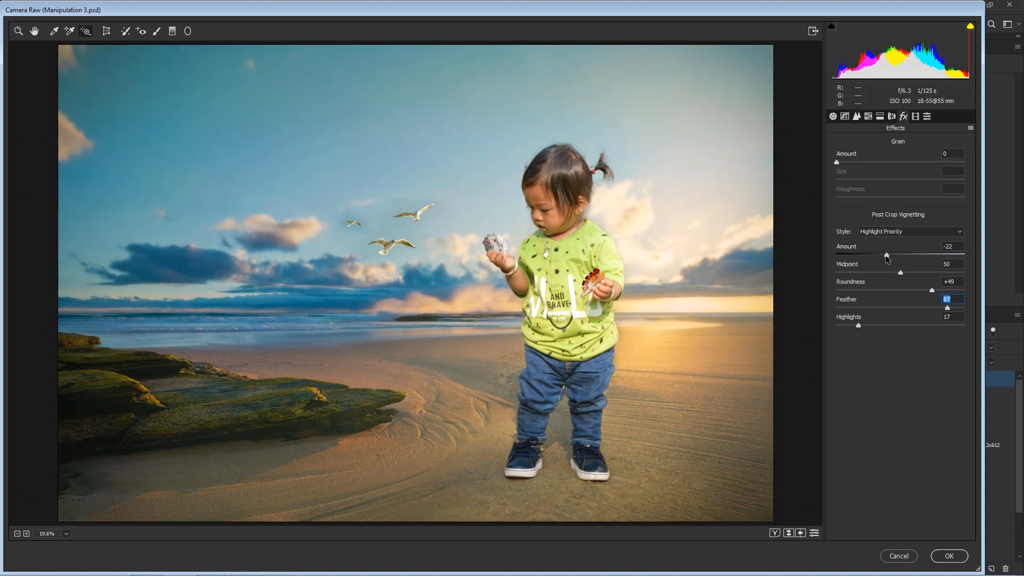
left_click_drag(886, 255, 893, 257)
Place a graduated filter diagonally from the upper-left sky to beside the child's head with Exposure +1.10
left_click(172, 31)
mouse_move(354, 124)
left_mouse_down()
mouse_move(355, 171)
mouse_move(407, 388)
left_mouse_up()
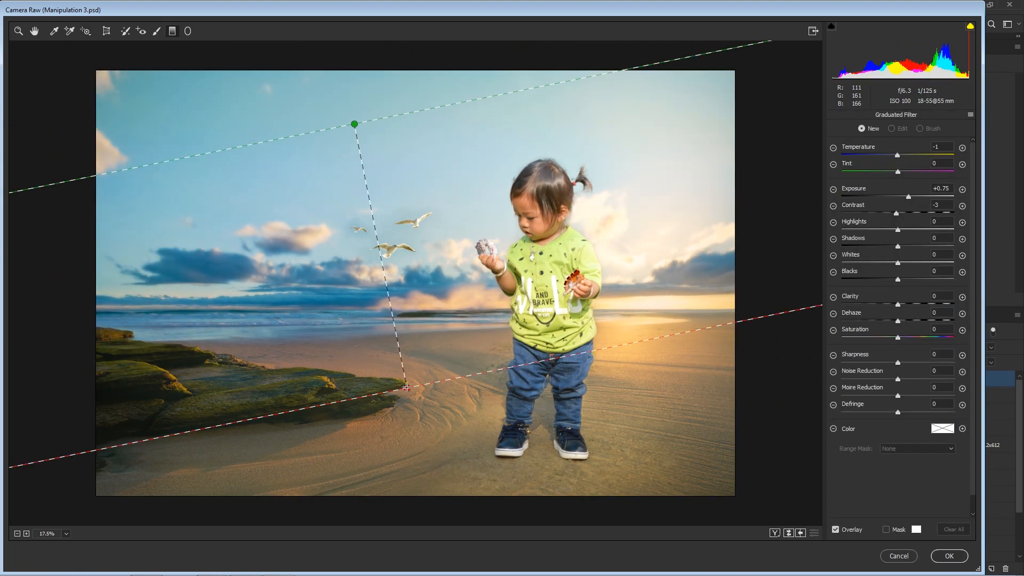
mouse_move(908, 198)
left_mouse_down()
mouse_move(886, 202)
mouse_move(923, 200)
mouse_move(913, 200)
left_mouse_up()
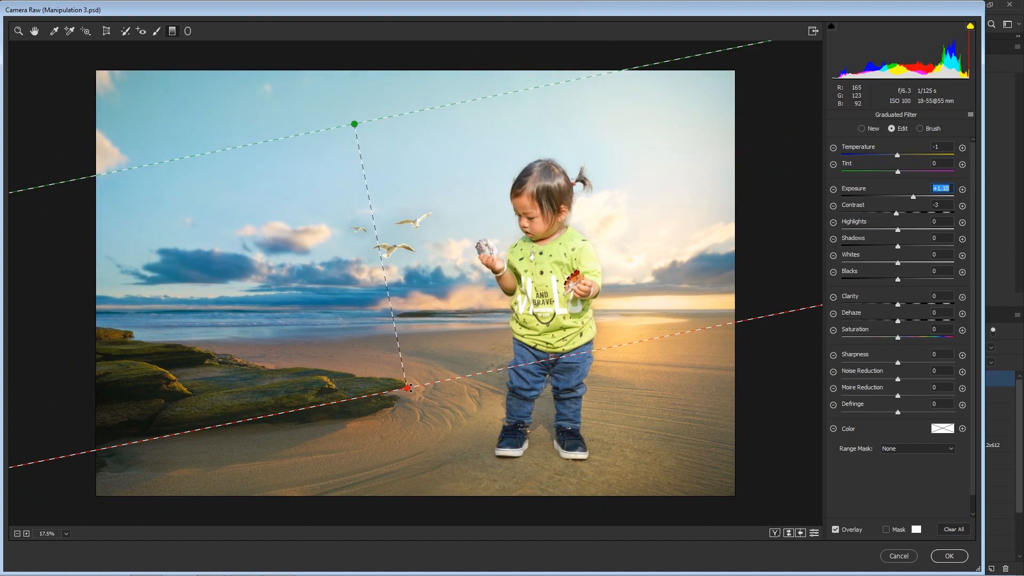
left_click_drag(407, 388, 623, 222)
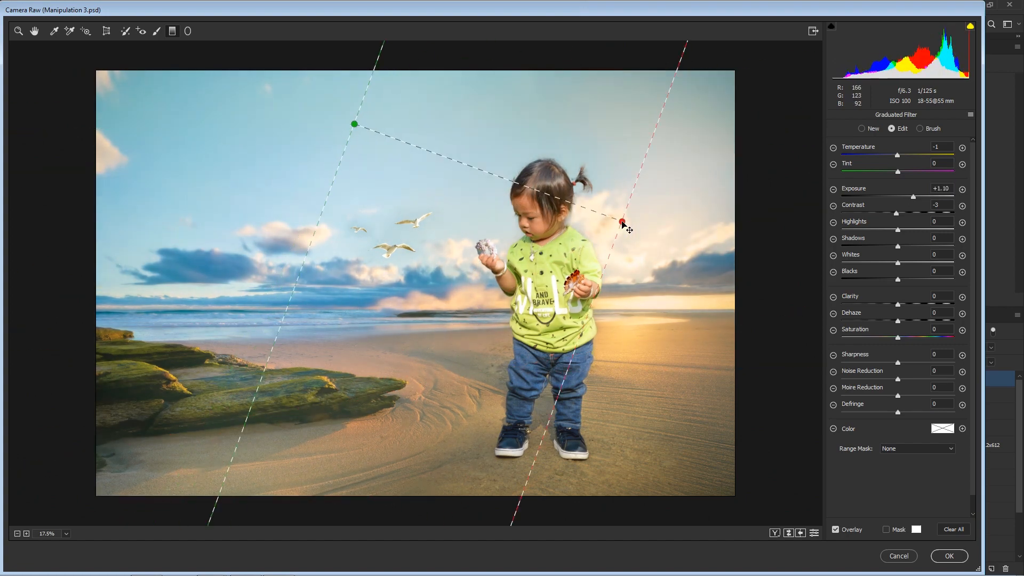
Add a second graduated filter from below the beach up to the child's chest with Exposure -0.55
scroll(456, 344, "down", 1)
left_click_drag(520, 486, 520, 339)
left_click_drag(913, 198, 889, 199)
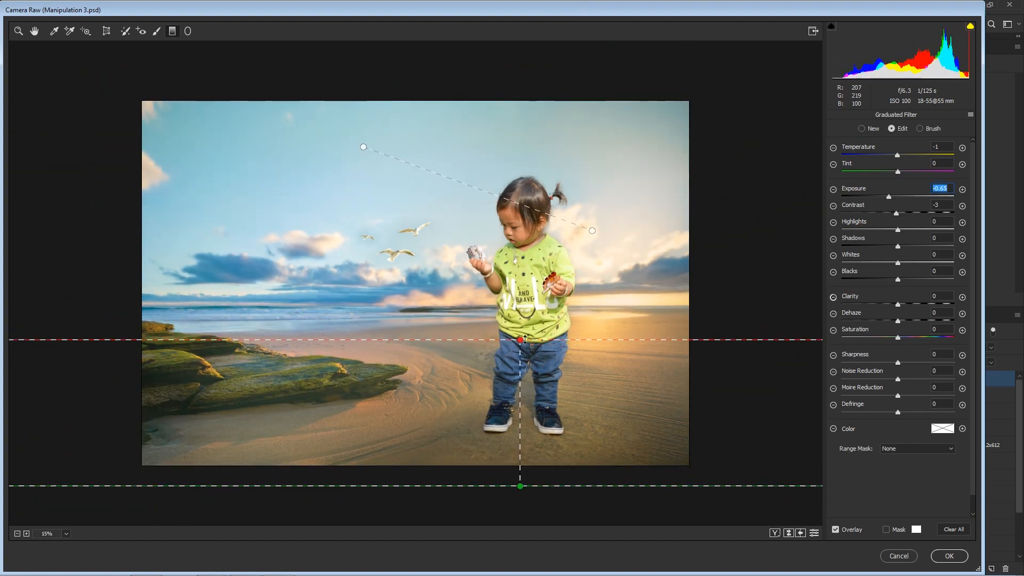
left_click_drag(520, 339, 533, 286)
mouse_move(889, 197)
left_mouse_down()
mouse_move(876, 197)
mouse_move(891, 198)
left_mouse_up()
left_click_drag(534, 286, 528, 280)
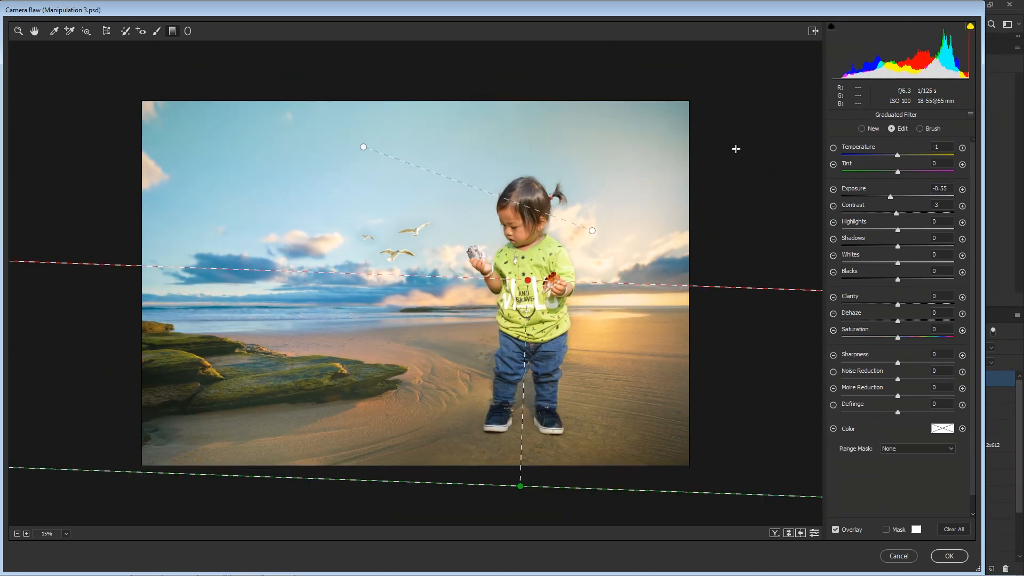
Set Color noise reduction to 17 with a high Color Detail and apply the Camera Raw adjustments
left_click(15, 32)
left_click(857, 116)
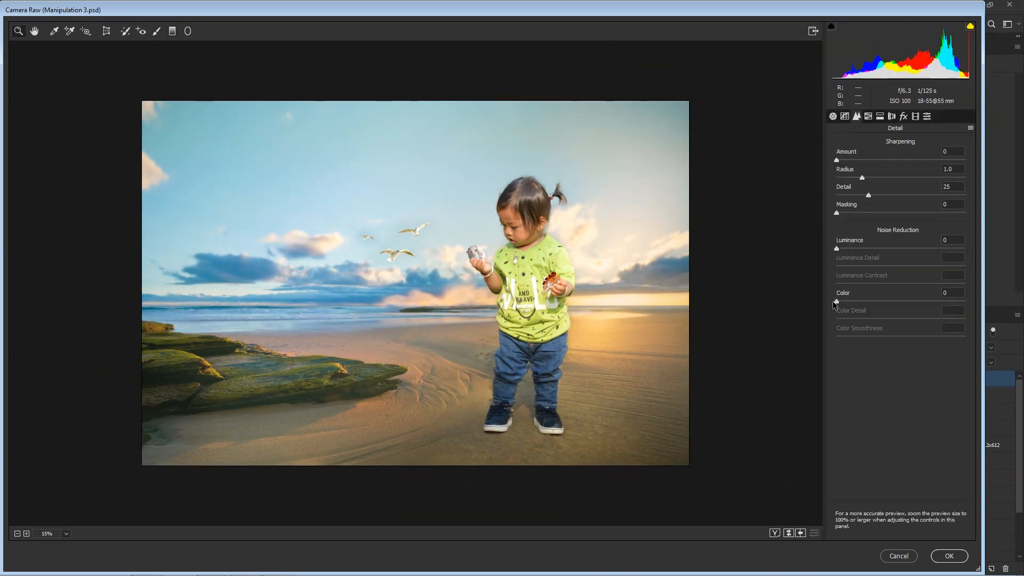
left_click_drag(836, 301, 947, 320)
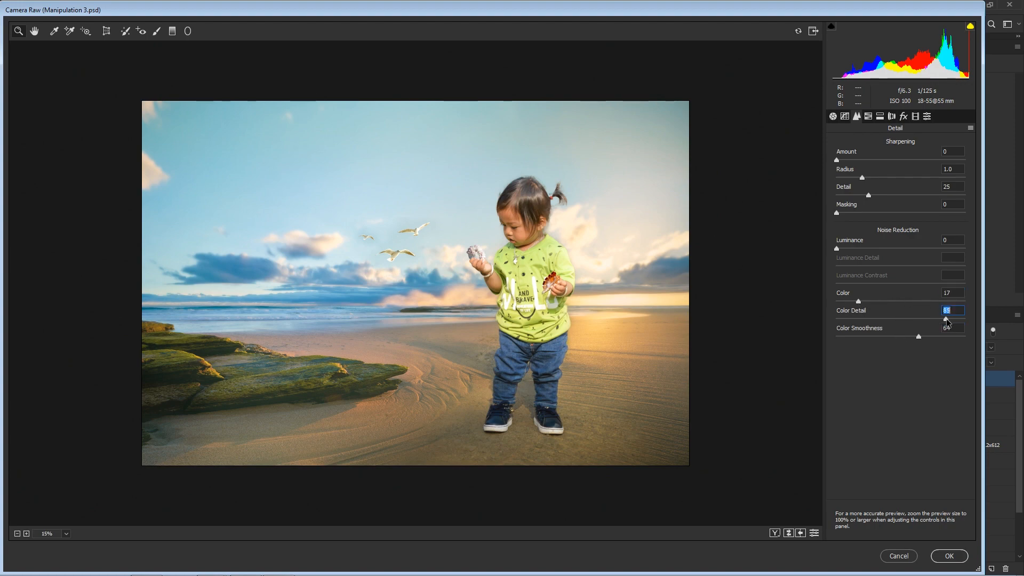
left_click(834, 117)
key("Return")
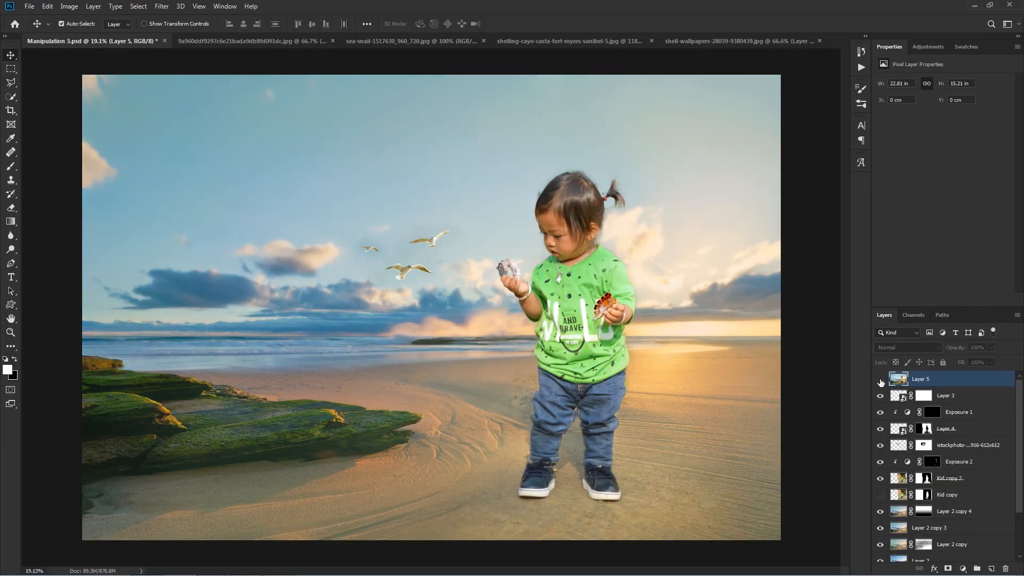
Compare the composite with the graded Layer 5 hidden and shown
left_click(881, 382)
left_click(881, 383)
left_click(880, 383)
Add a layer mask to Layer 5 and paint black over the mossy rocks with a large soft brush at 63% opacity
left_click(948, 569)
right_click(10, 167)
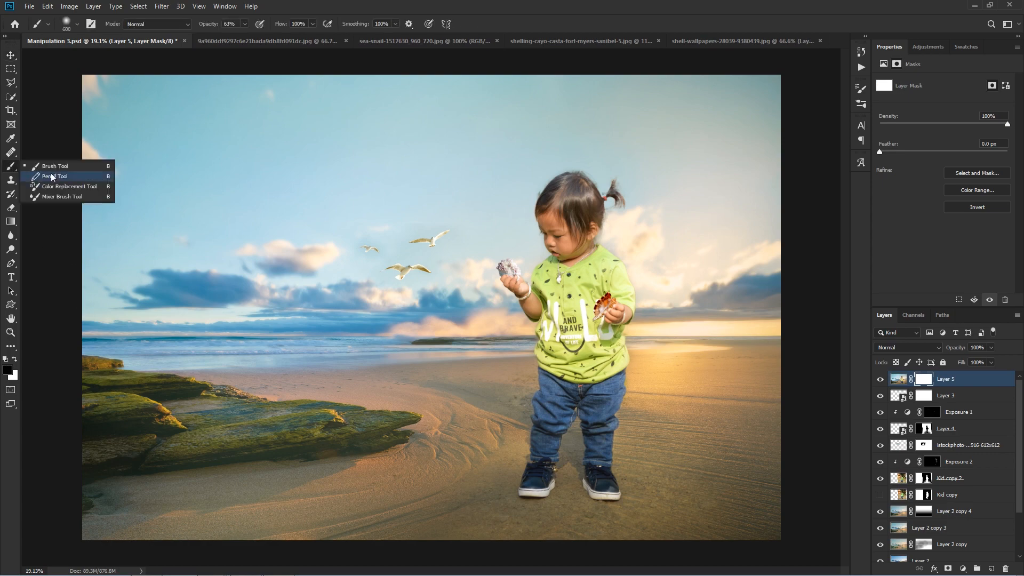
left_click(55, 166)
scroll(205, 431, "down", 4)
key("bracketright")
key("bracketright")
key("bracketright")
key("bracketright")
key("bracketright")
key("bracketright")
key("bracketright")
key("bracketright")
key("bracketright")
left_click_drag(231, 384, 178, 436)
mouse_move(368, 397)
left_mouse_down()
mouse_move(153, 354)
mouse_move(133, 269)
left_mouse_up()
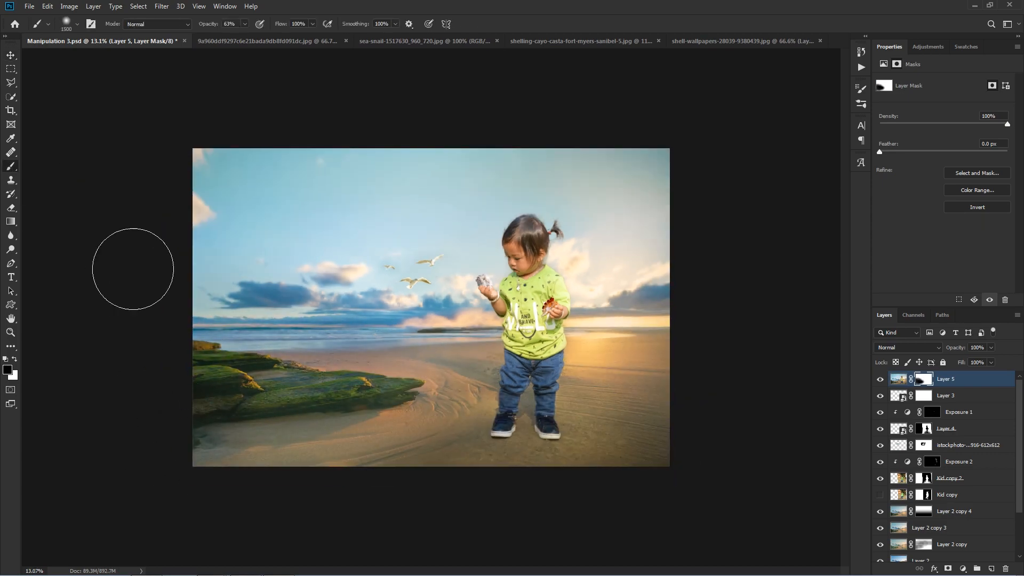
key("2")
Fit the finished composite to the view and inspect it in full-screen mode
key("ctrl+0")
key("v")
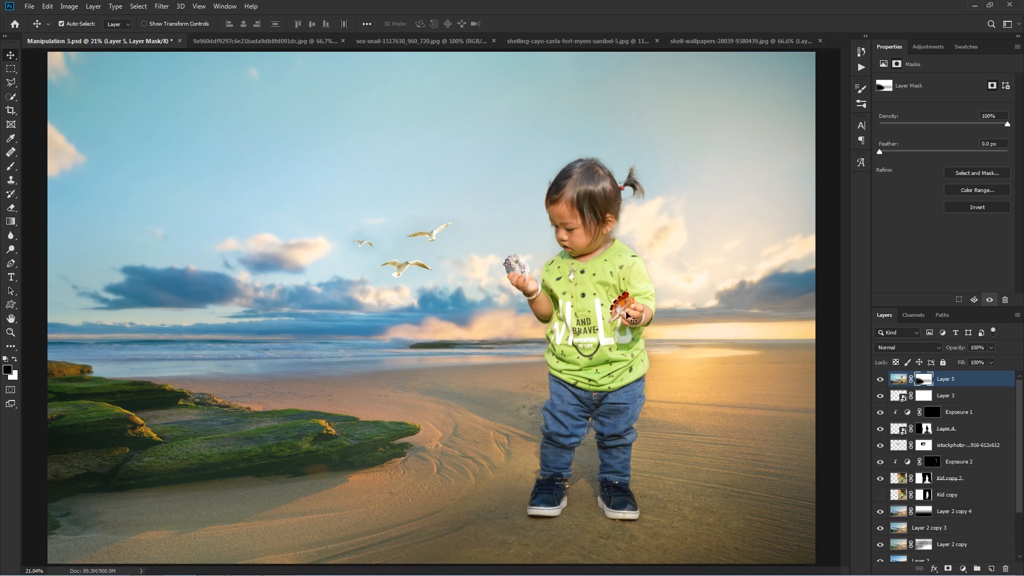
key("f")
key("f")
key("ctrl+0")
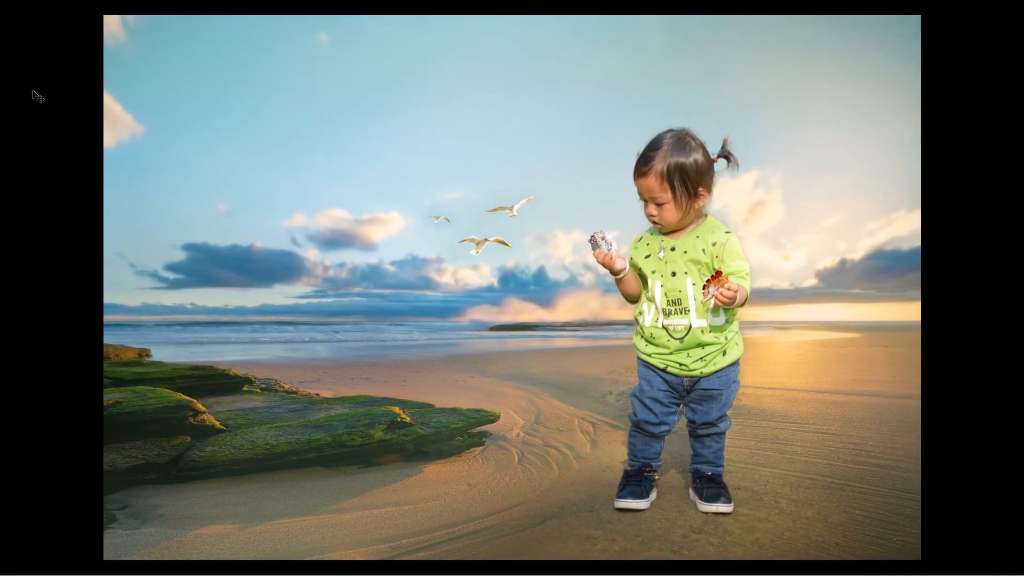